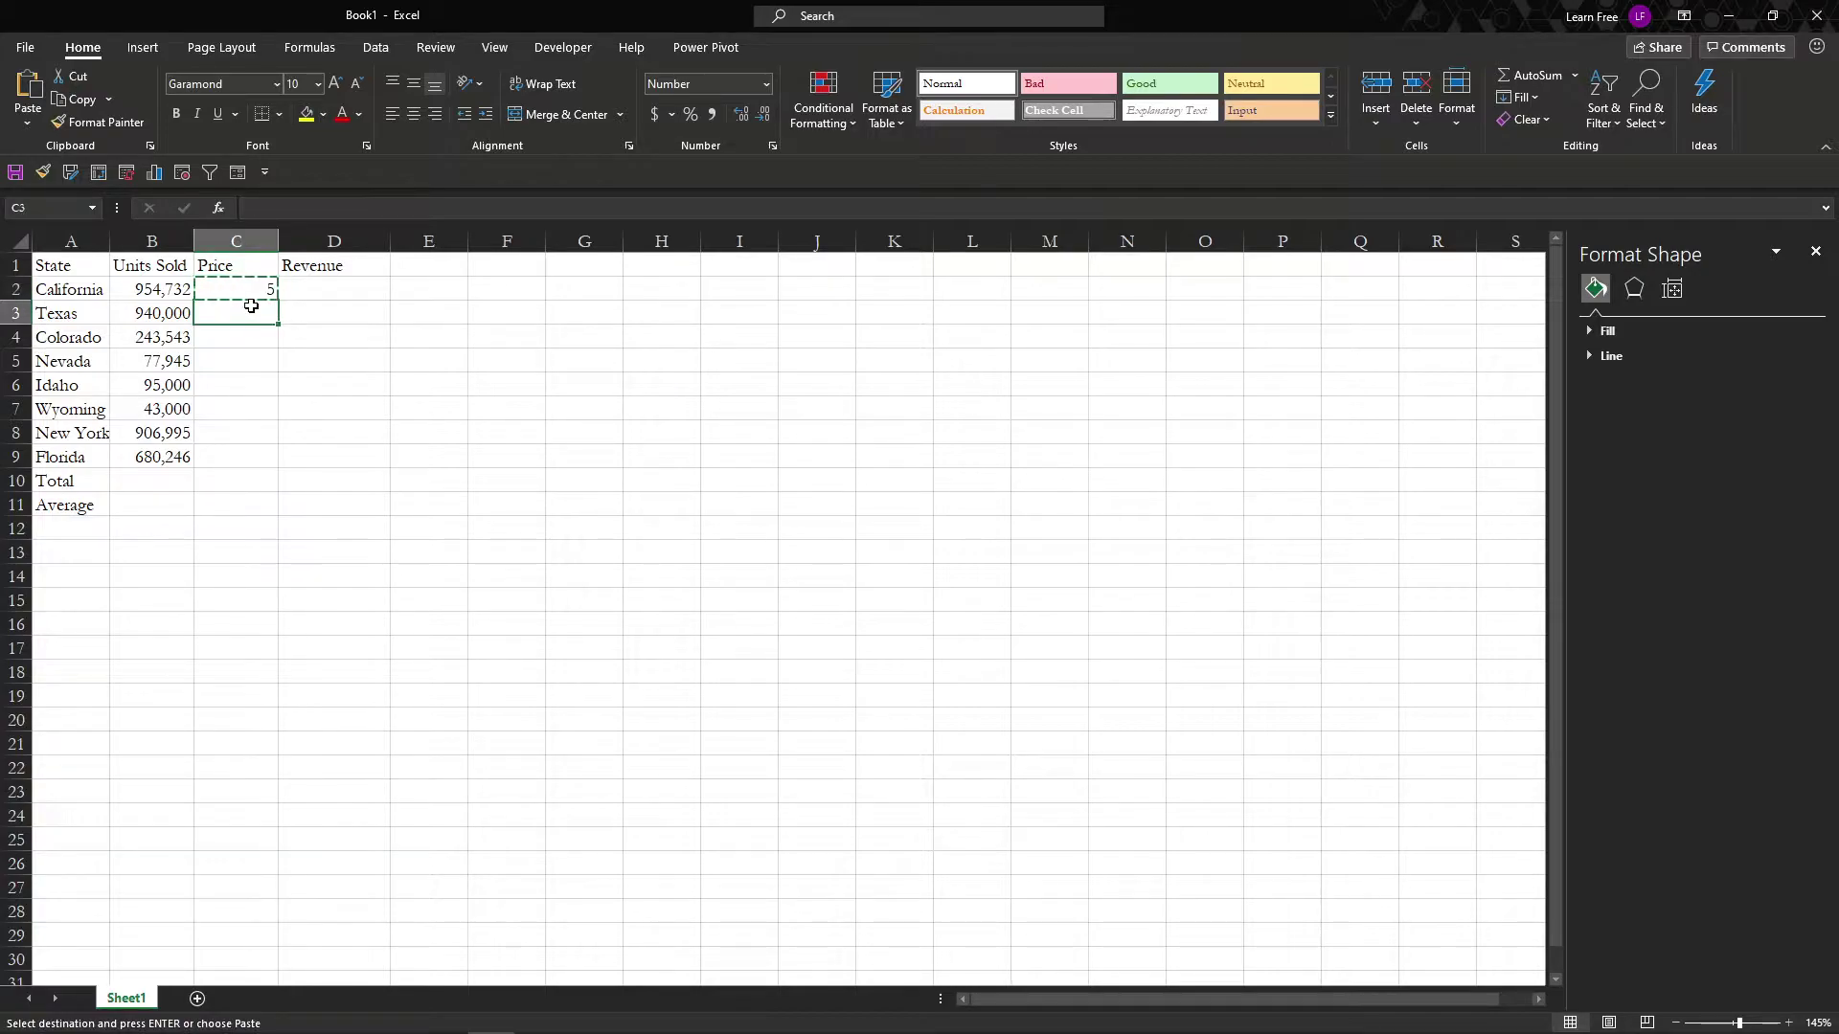
Step: Fill in the remaining prices for Texas through Florida with 5, making Colorado's price reference the Texas one with =C3
text(5)
click(254, 330)
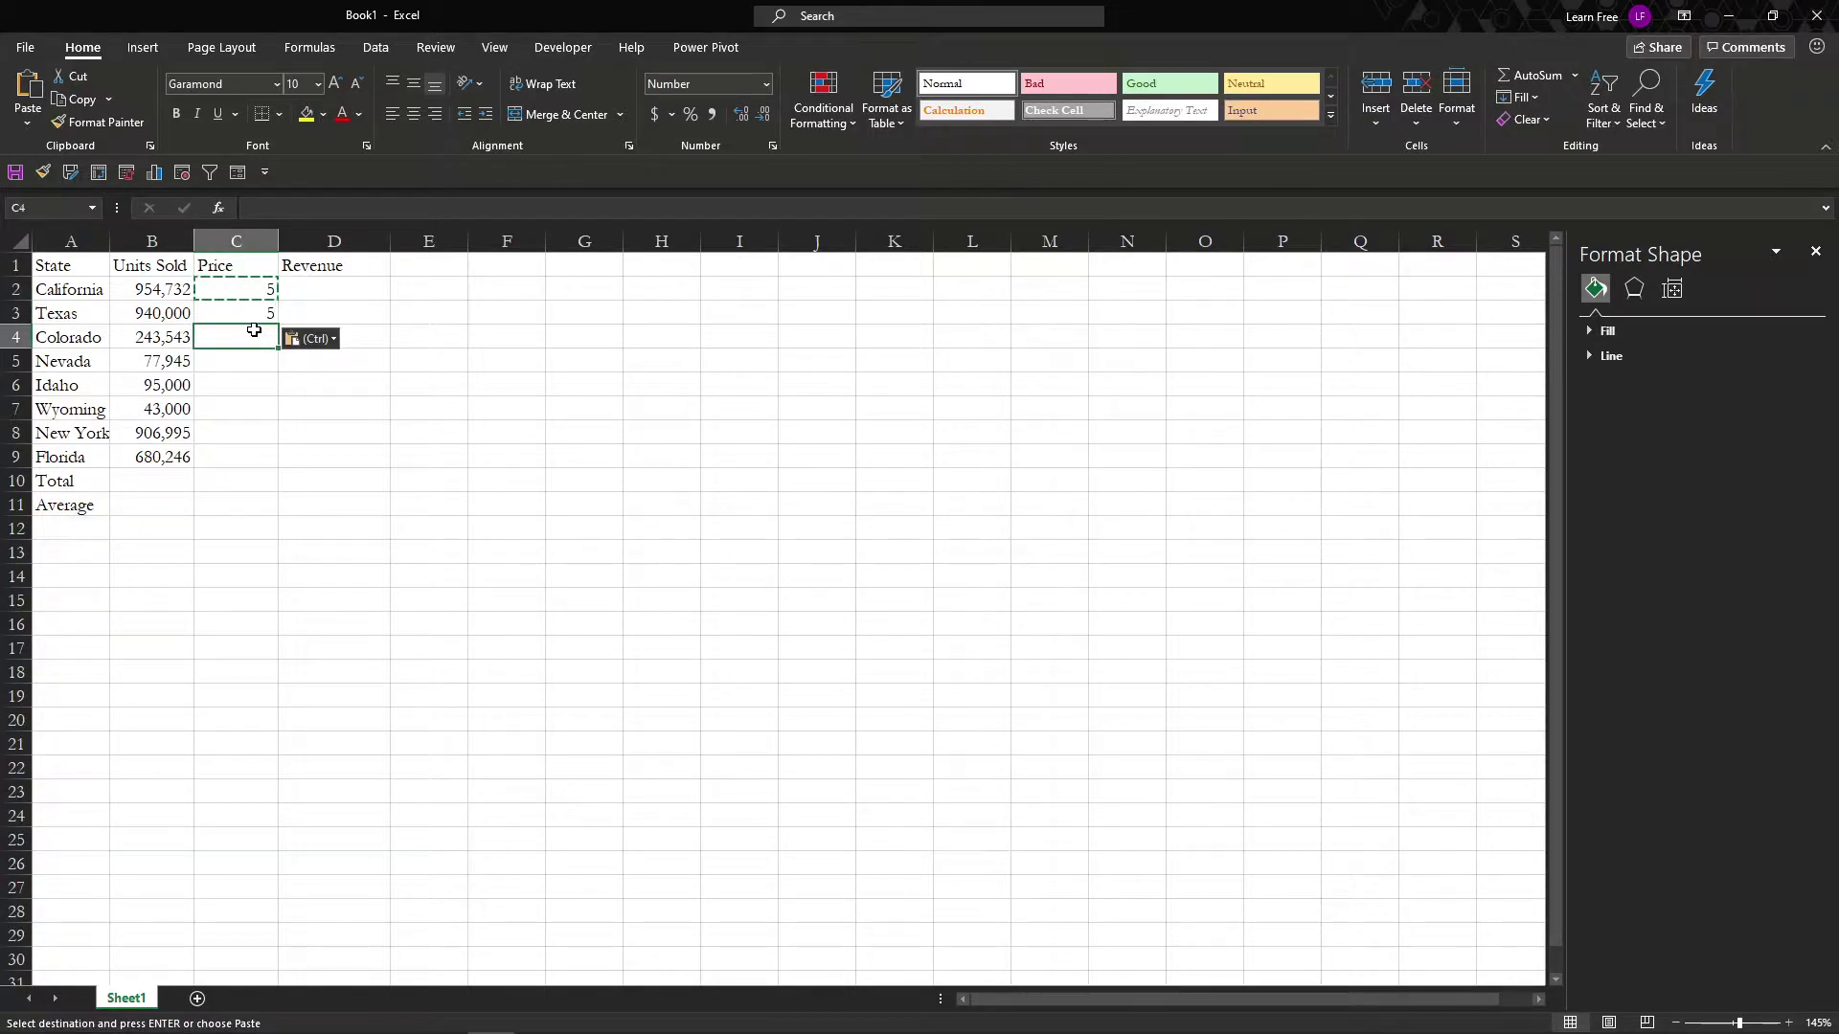
text(=)
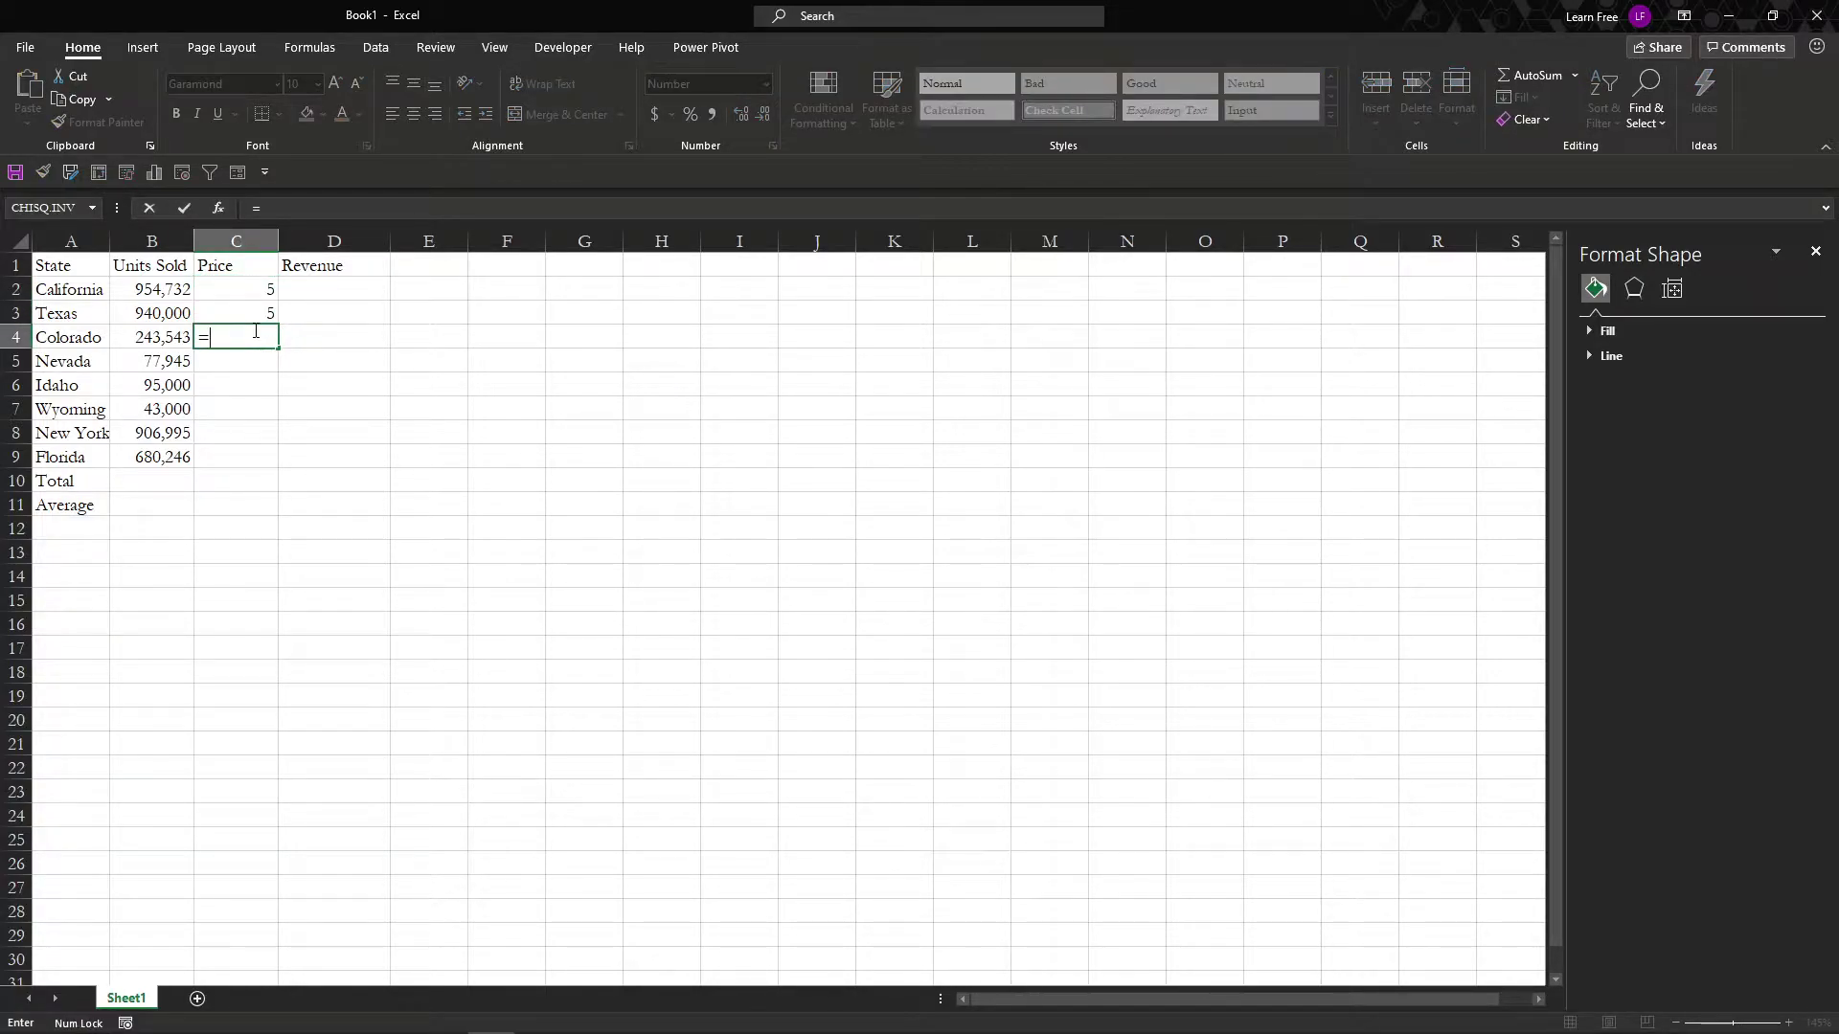
click(261, 313)
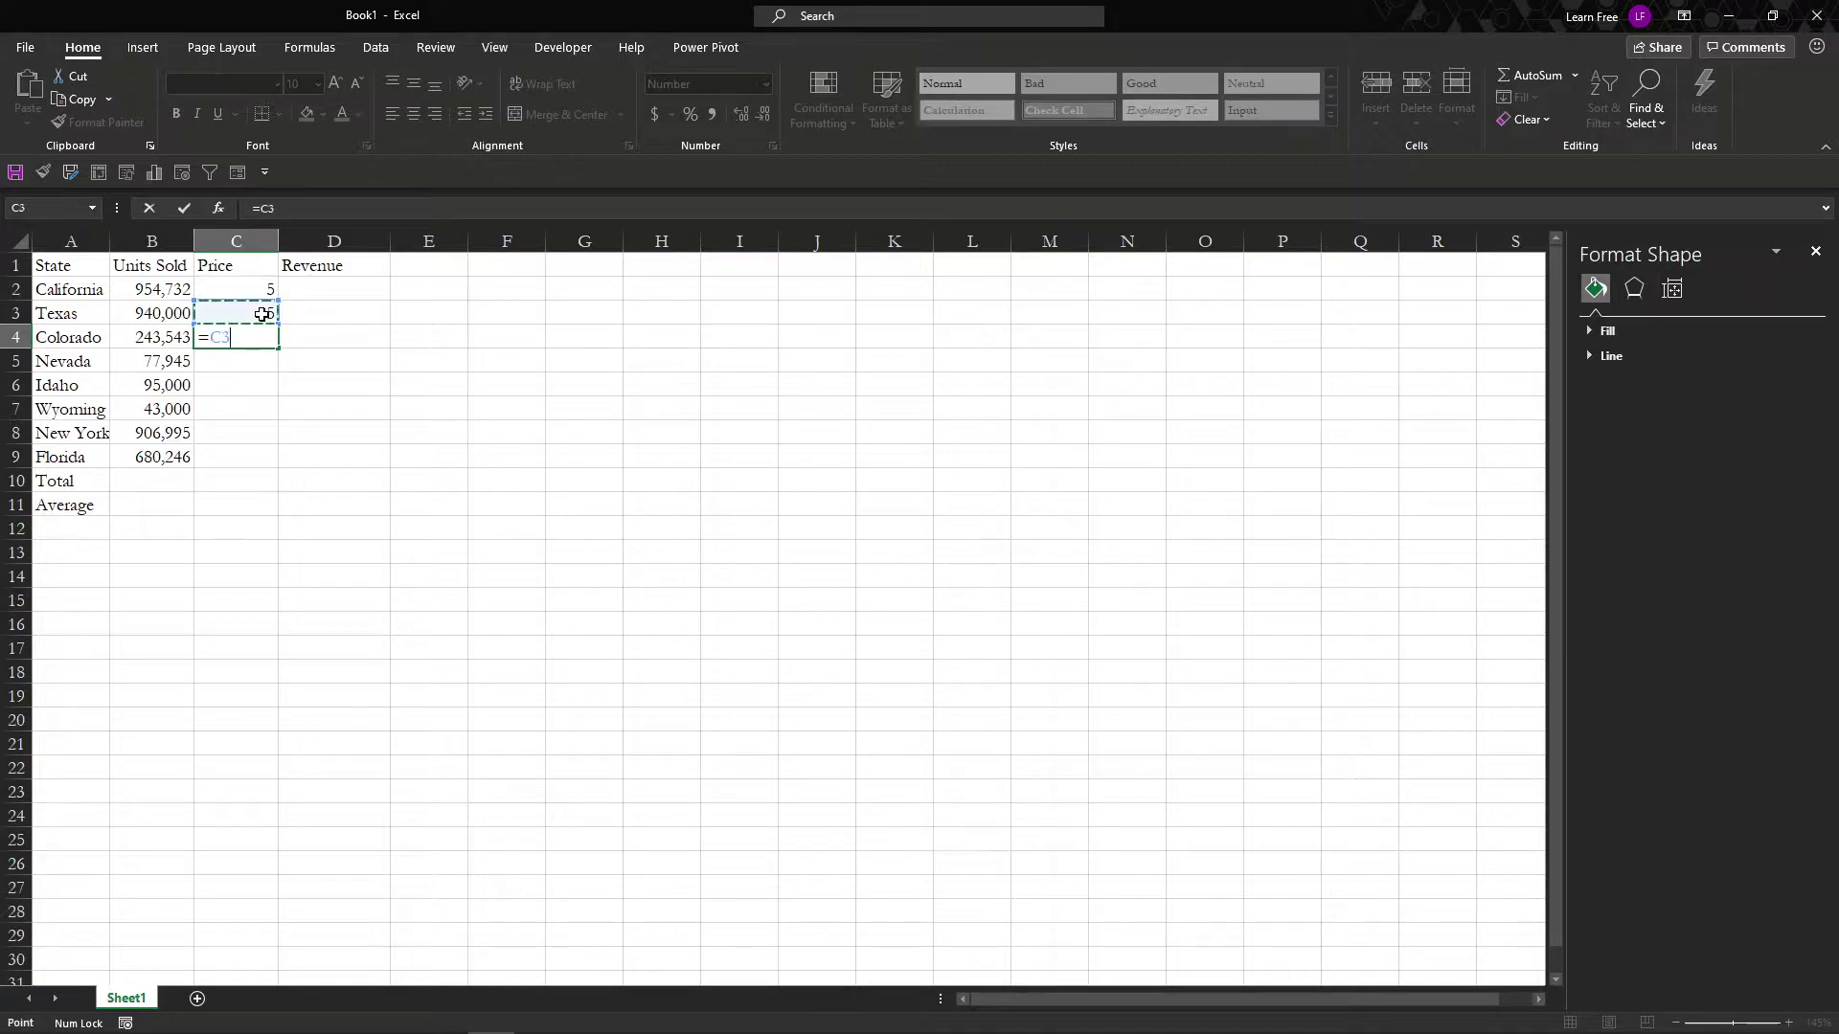
key(Return)
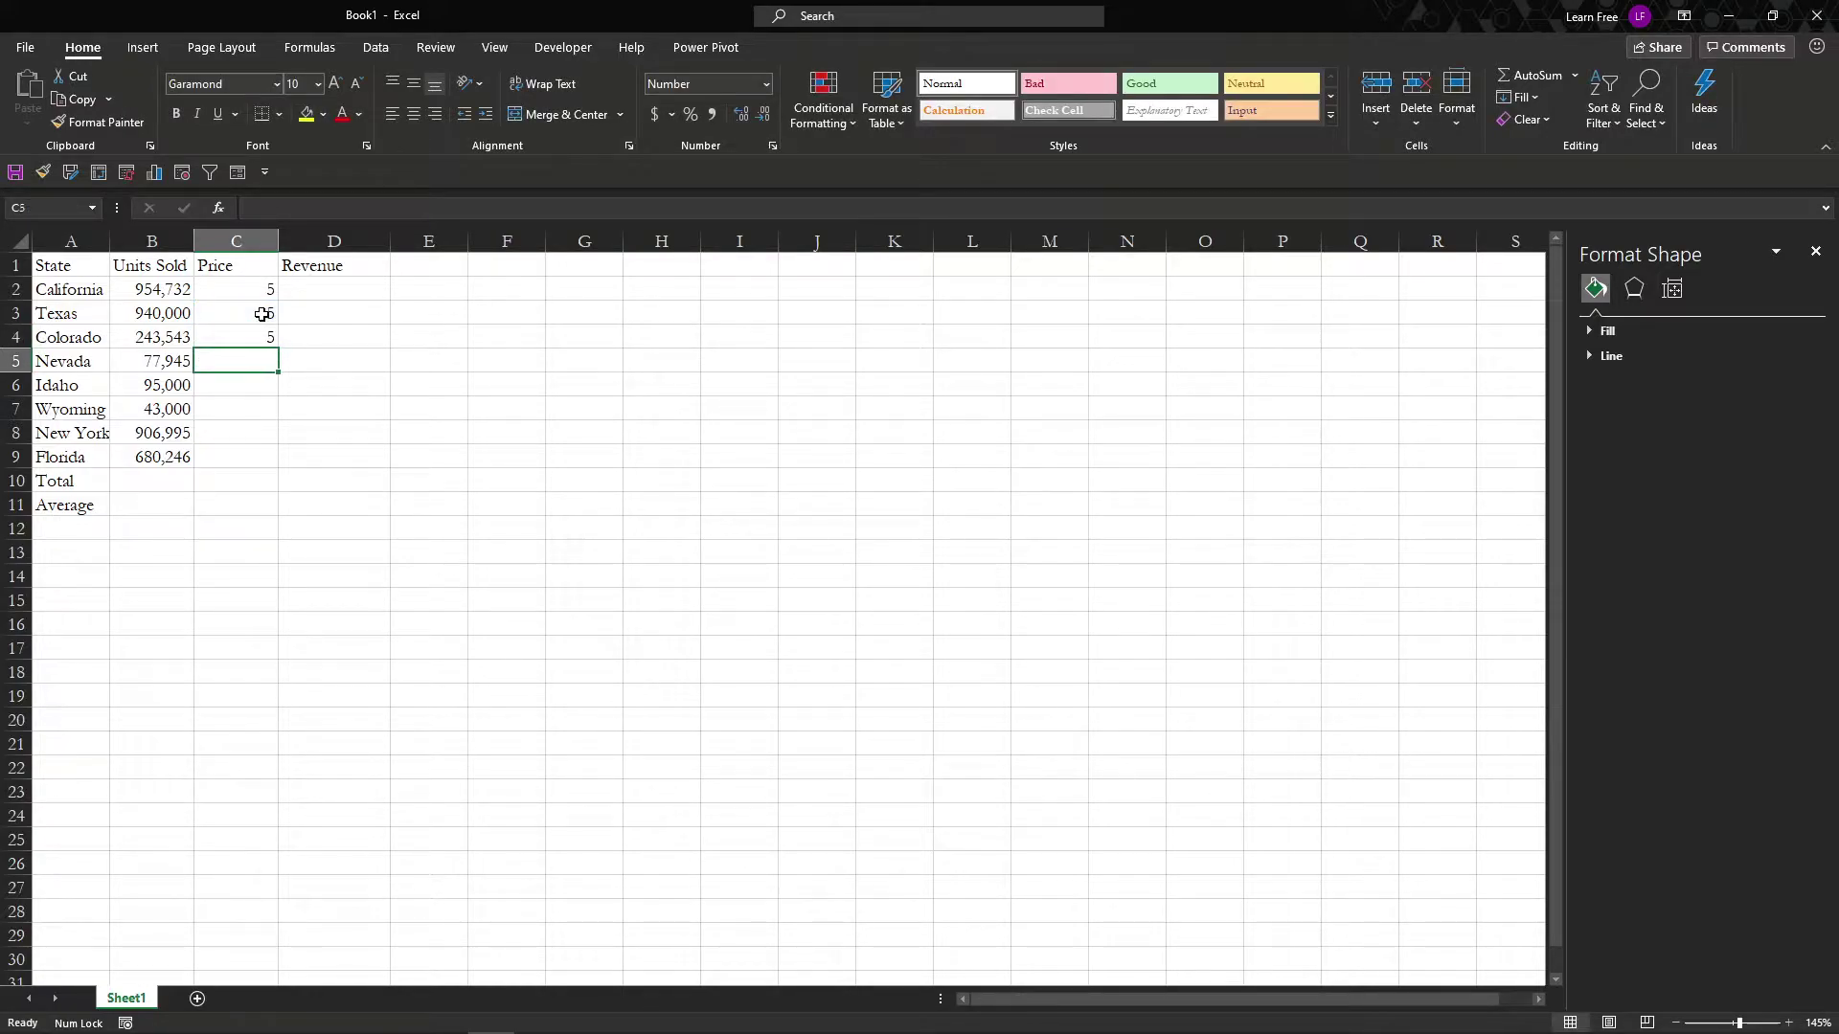
text(5 5 5 5 5)
Step: Calculate California's revenue in D2 by multiplying its price by its units sold with =C2*B2
key(Right)
key(Up)
key(Up)
key(Up)
key(Up)
key(Up)
key(Up)
key(Up)
key(Up)
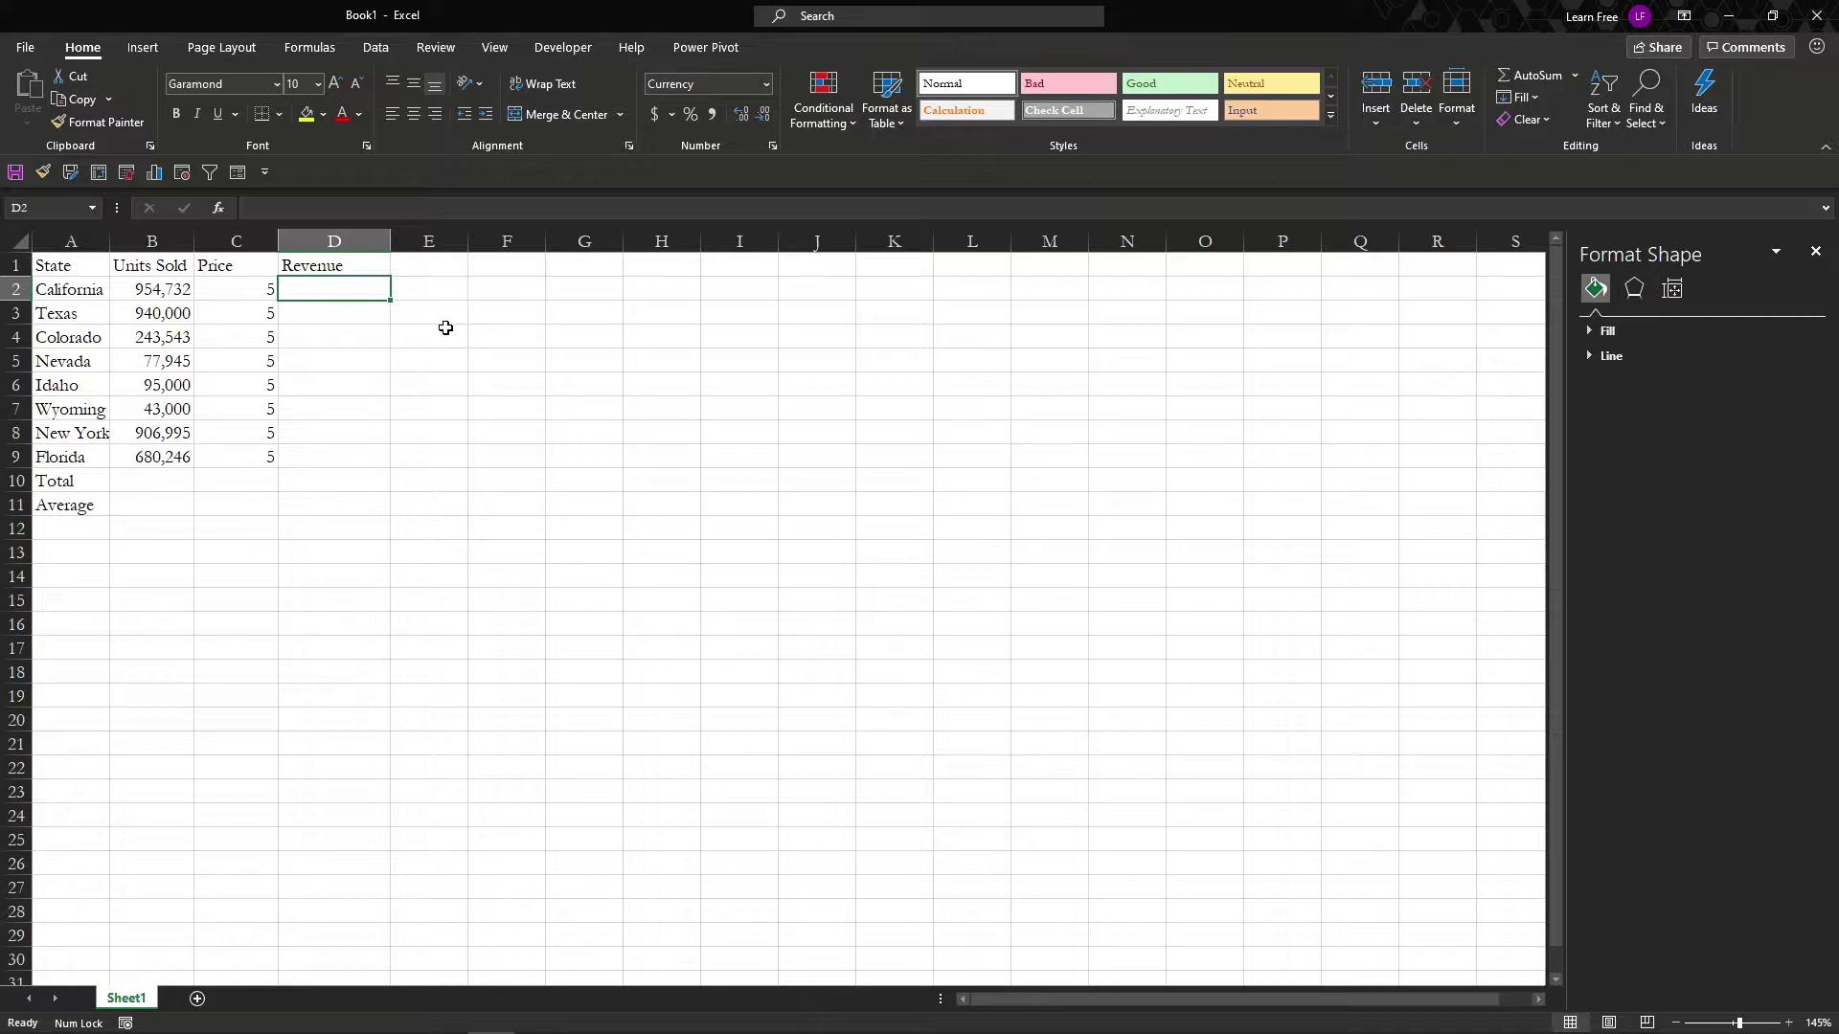
text(=)
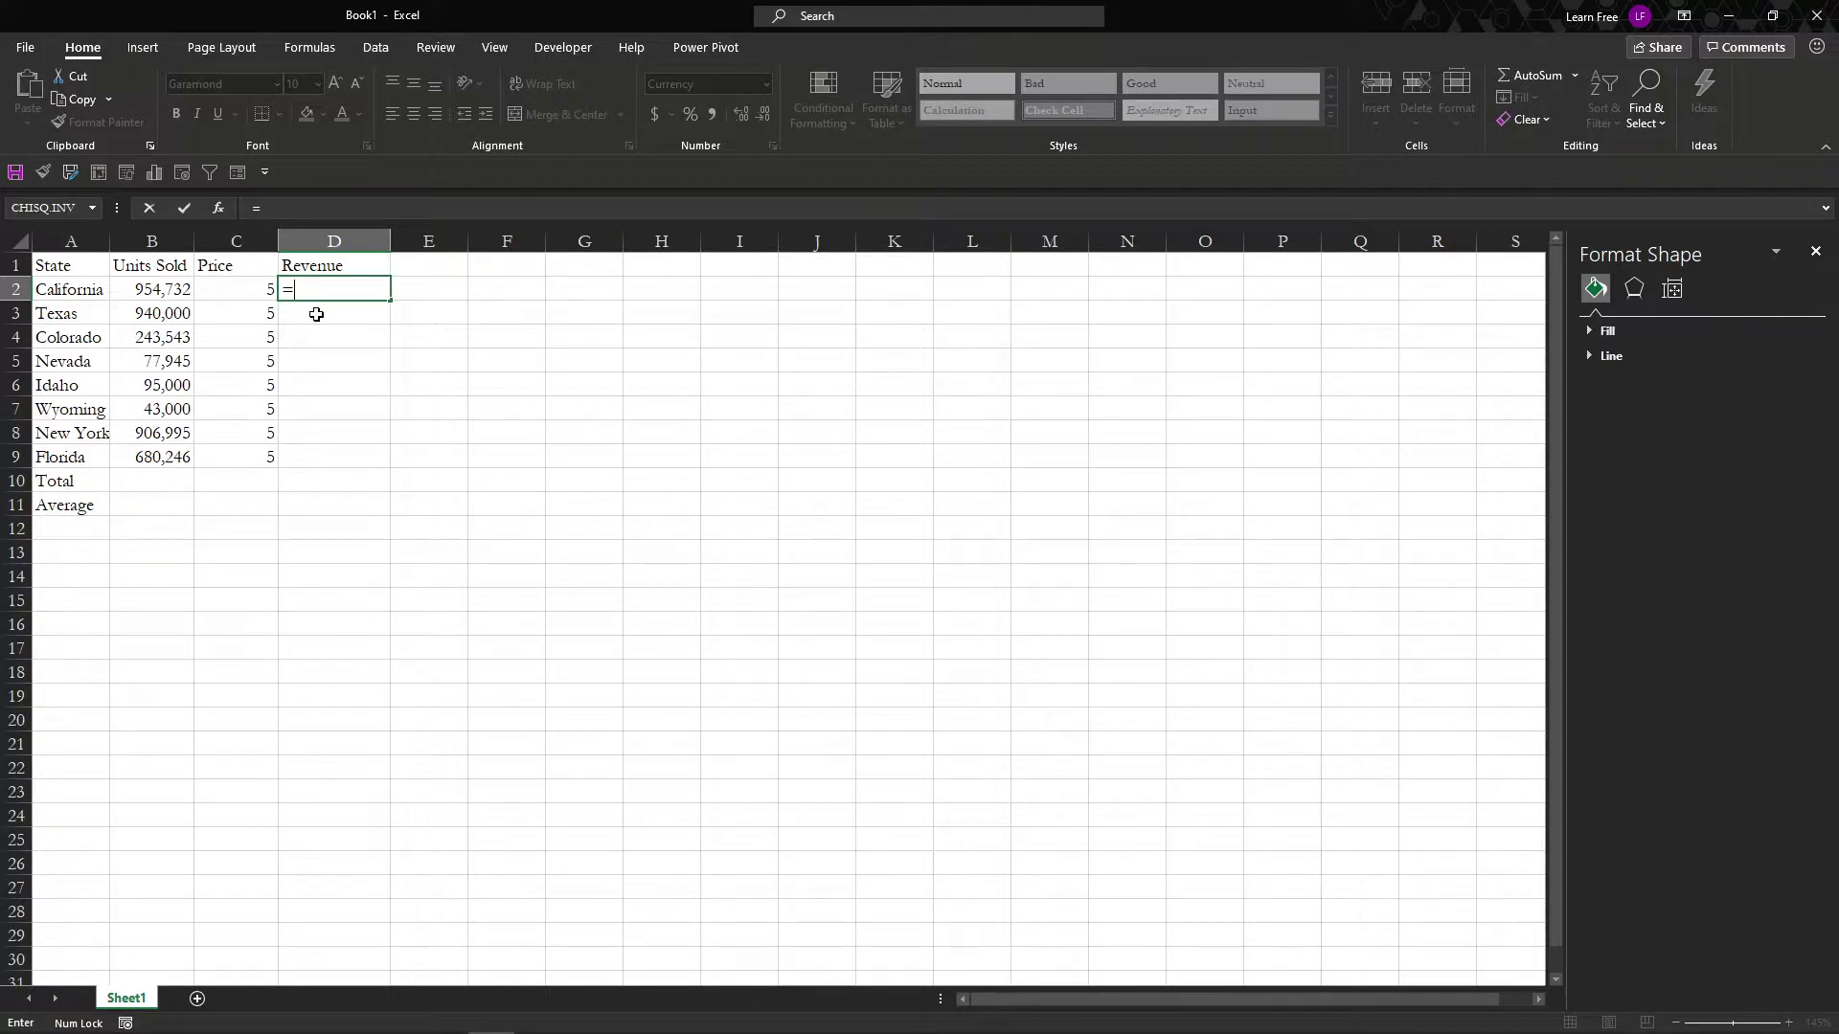
click(243, 288)
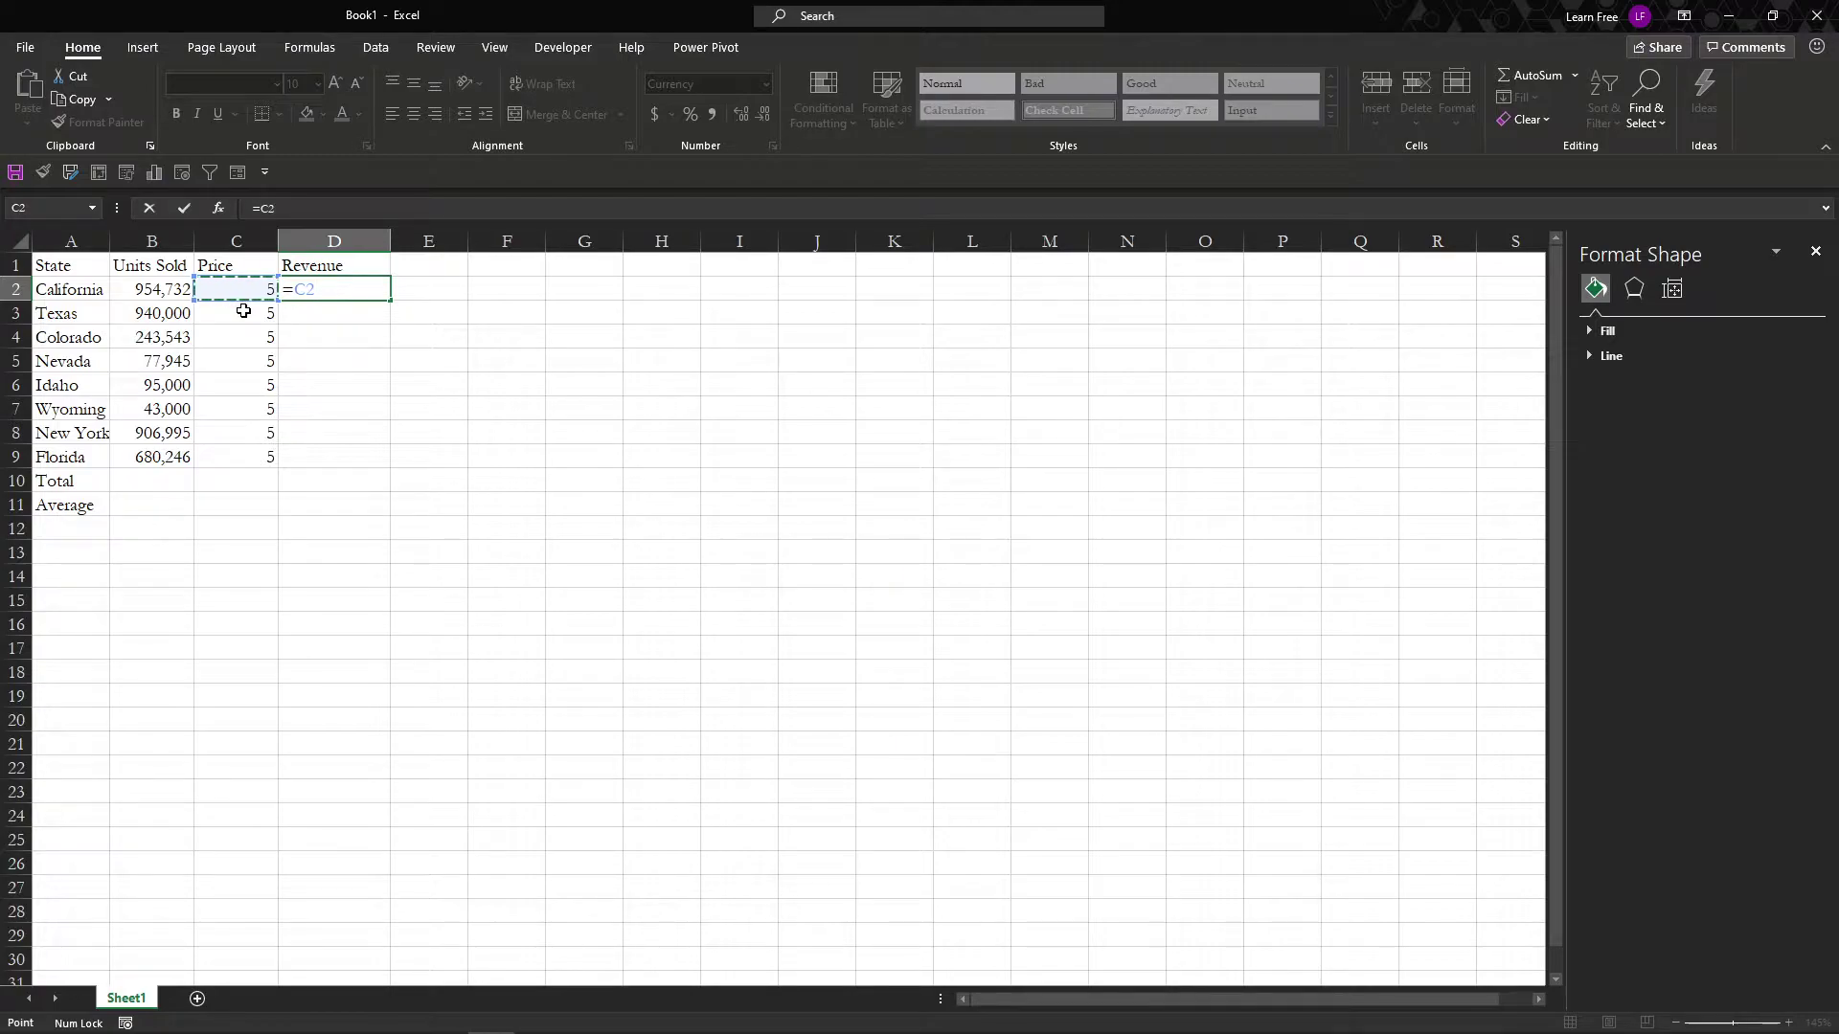
text(*)
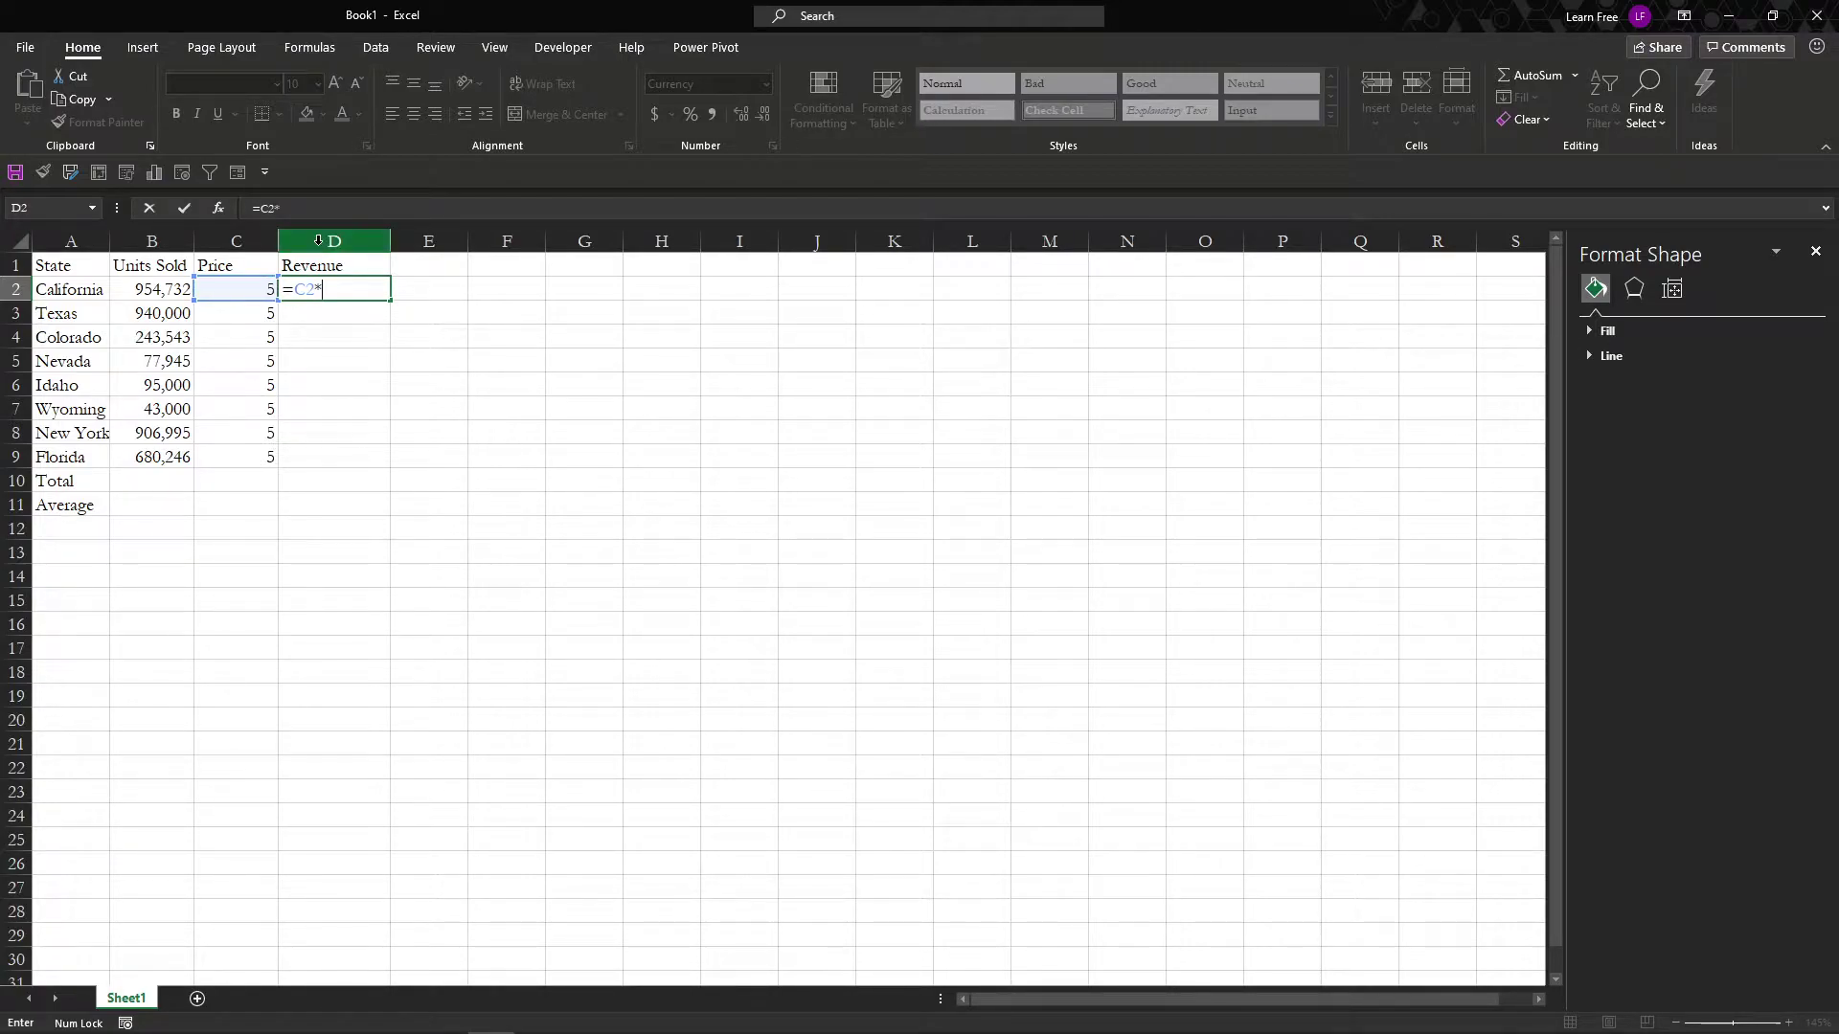
click(172, 289)
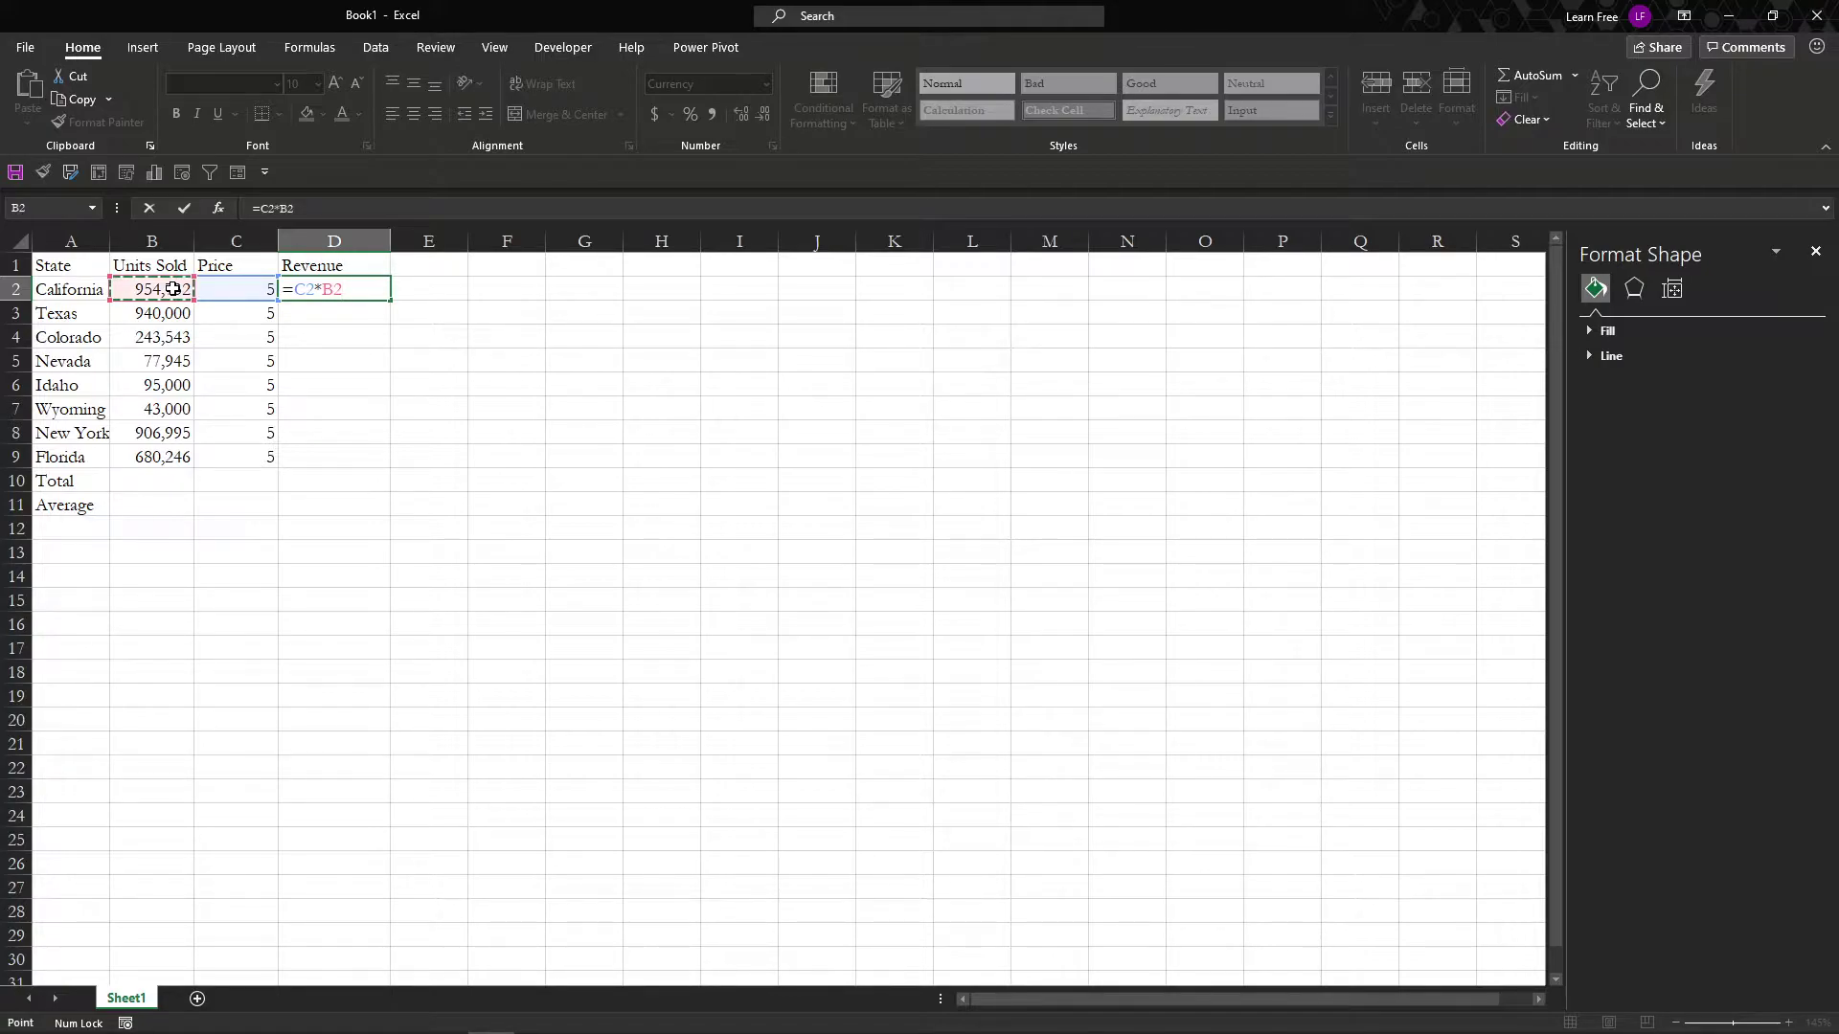
key(Return)
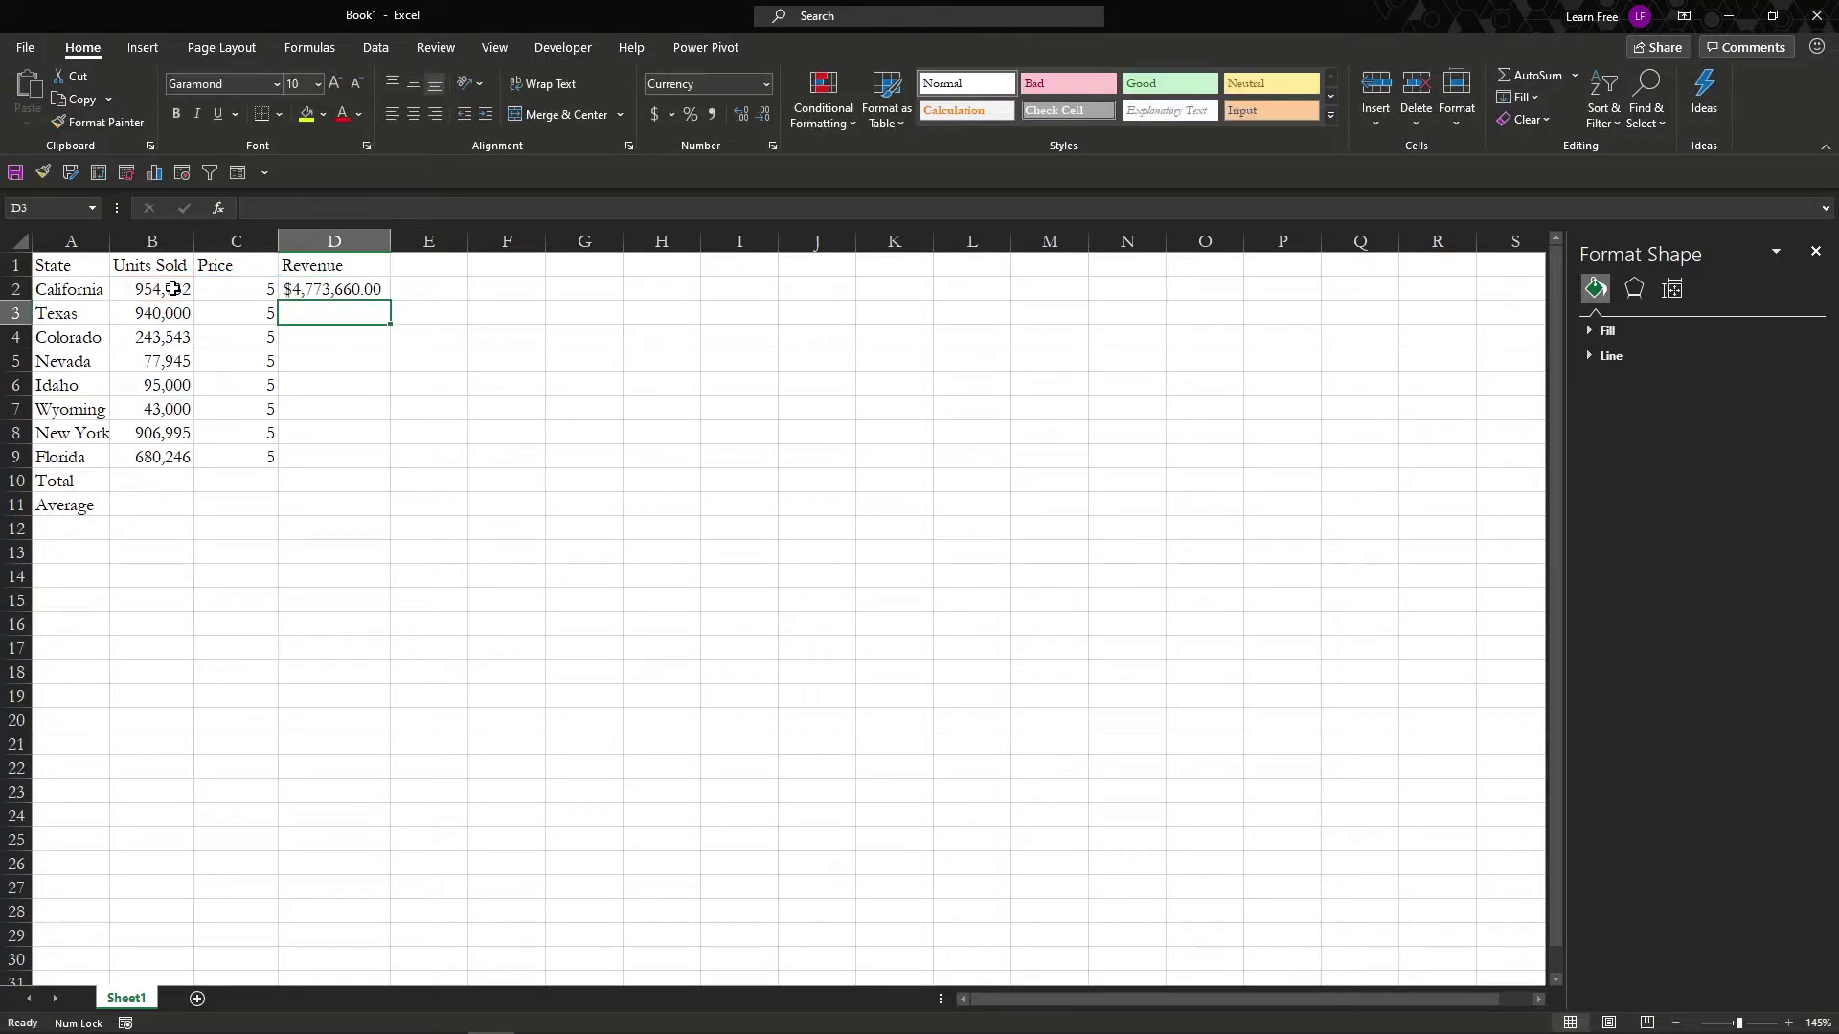
Step: Calculate Texas's revenue in D3 with the formula =C3*B3
click(376, 291)
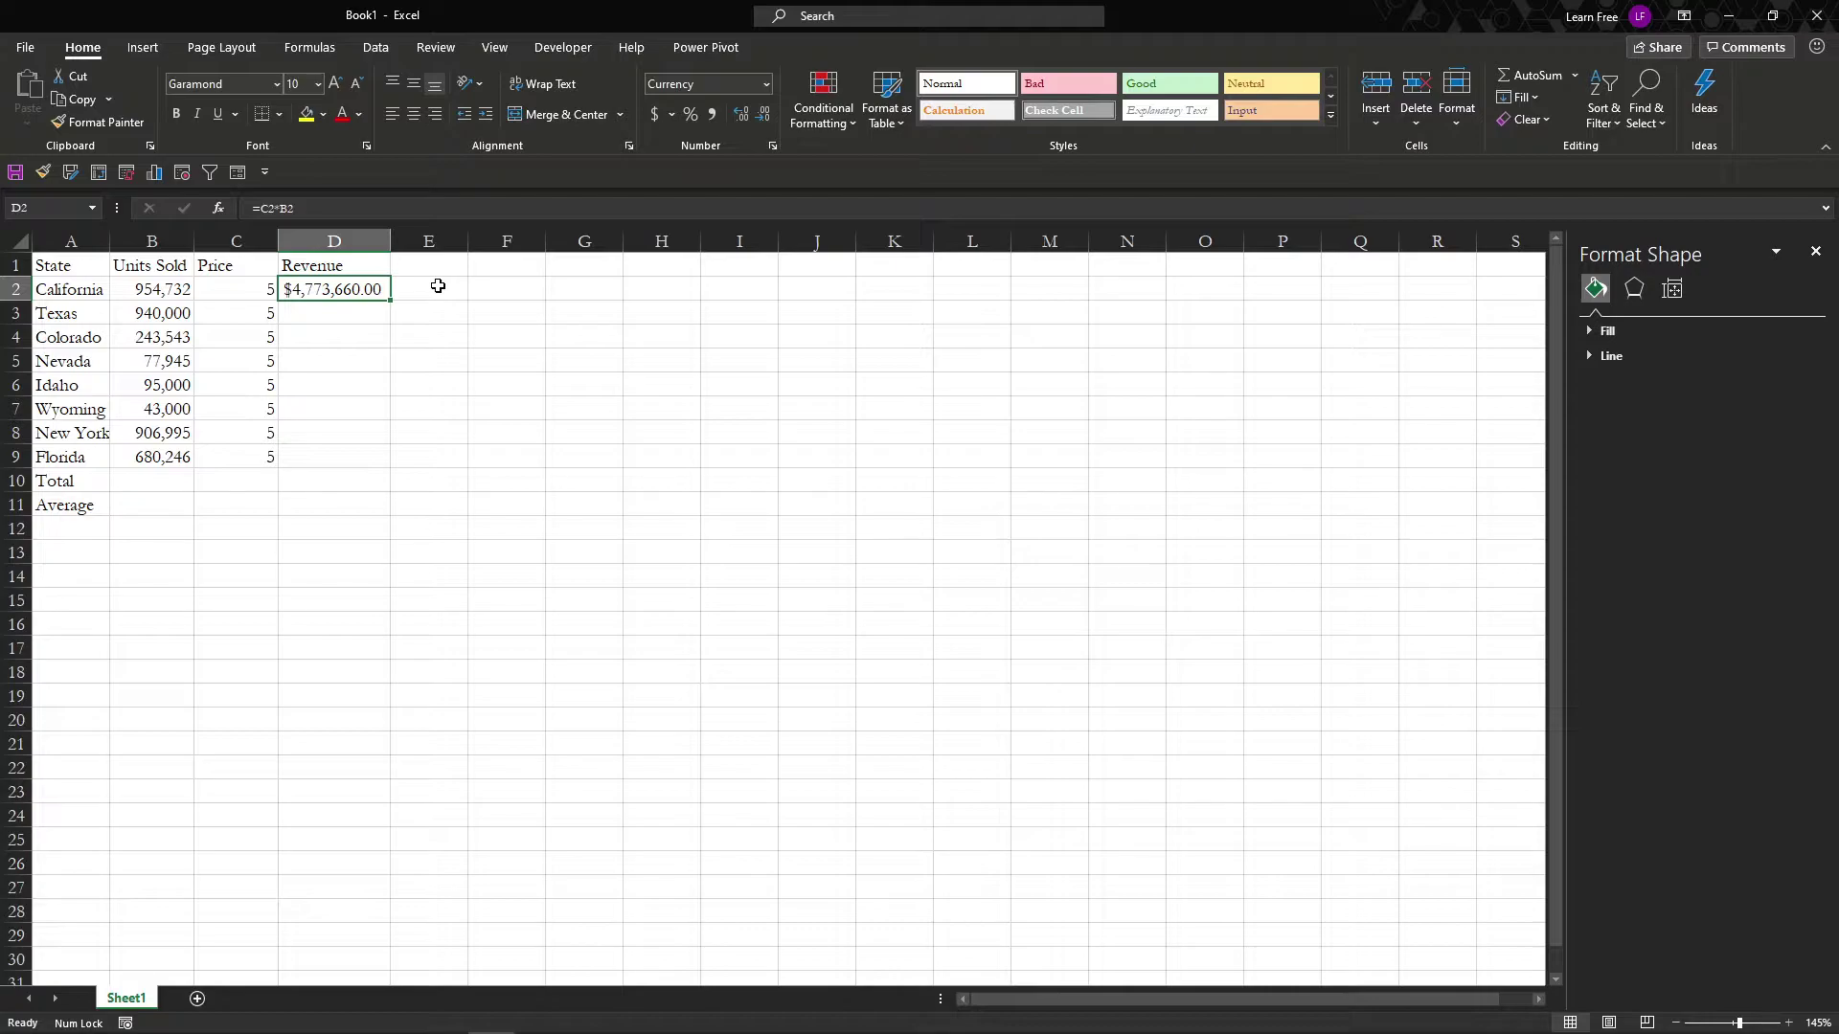
key(Down)
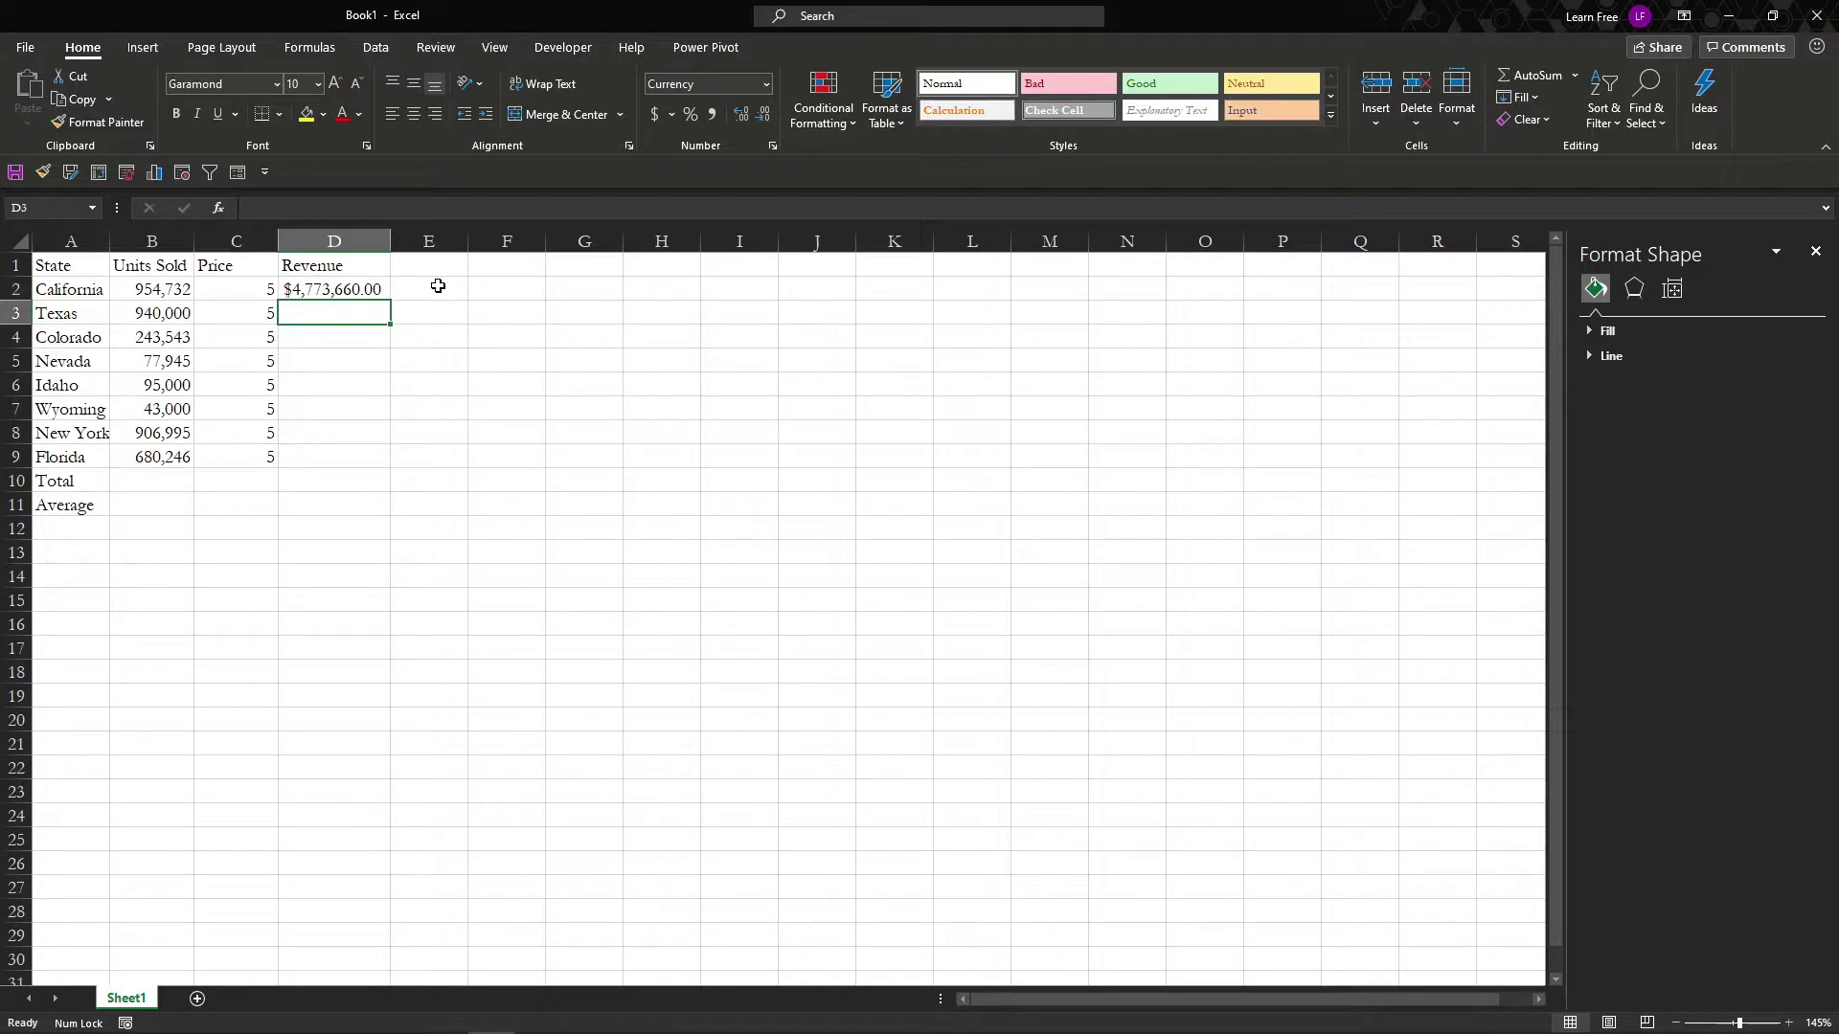
text(=)
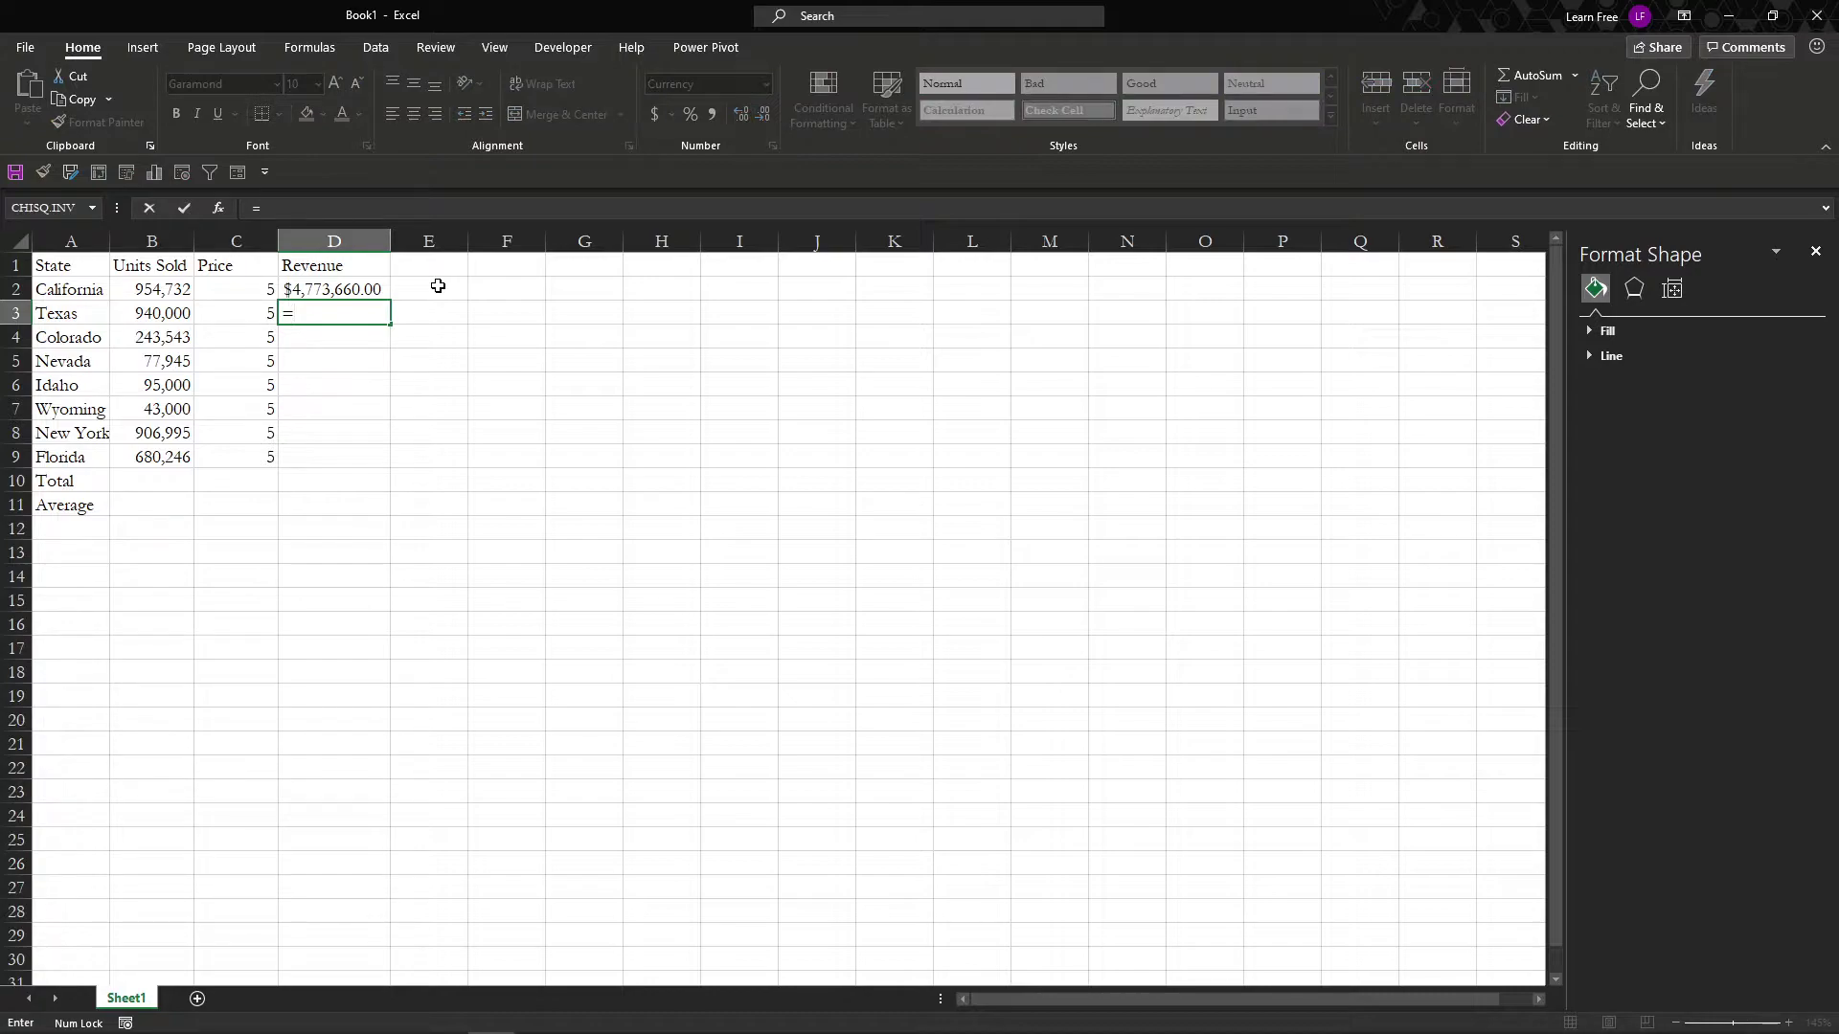
click(237, 311)
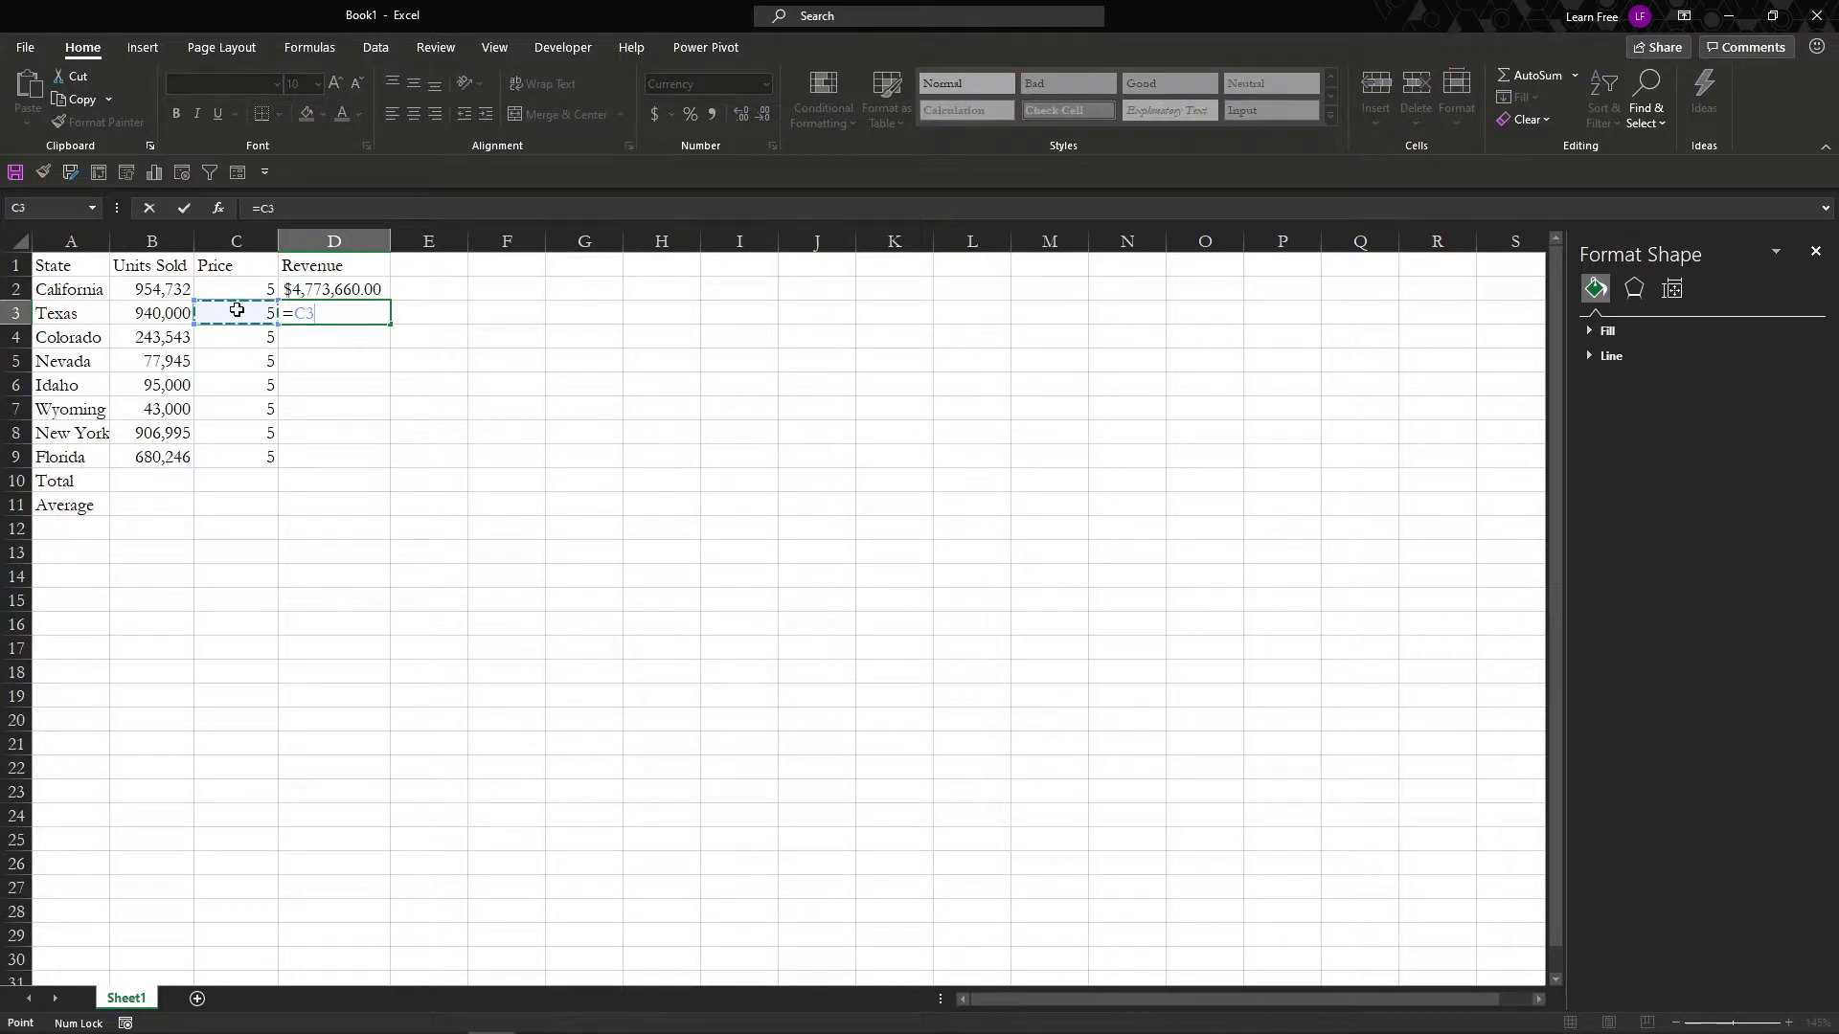
text(*)
click(143, 314)
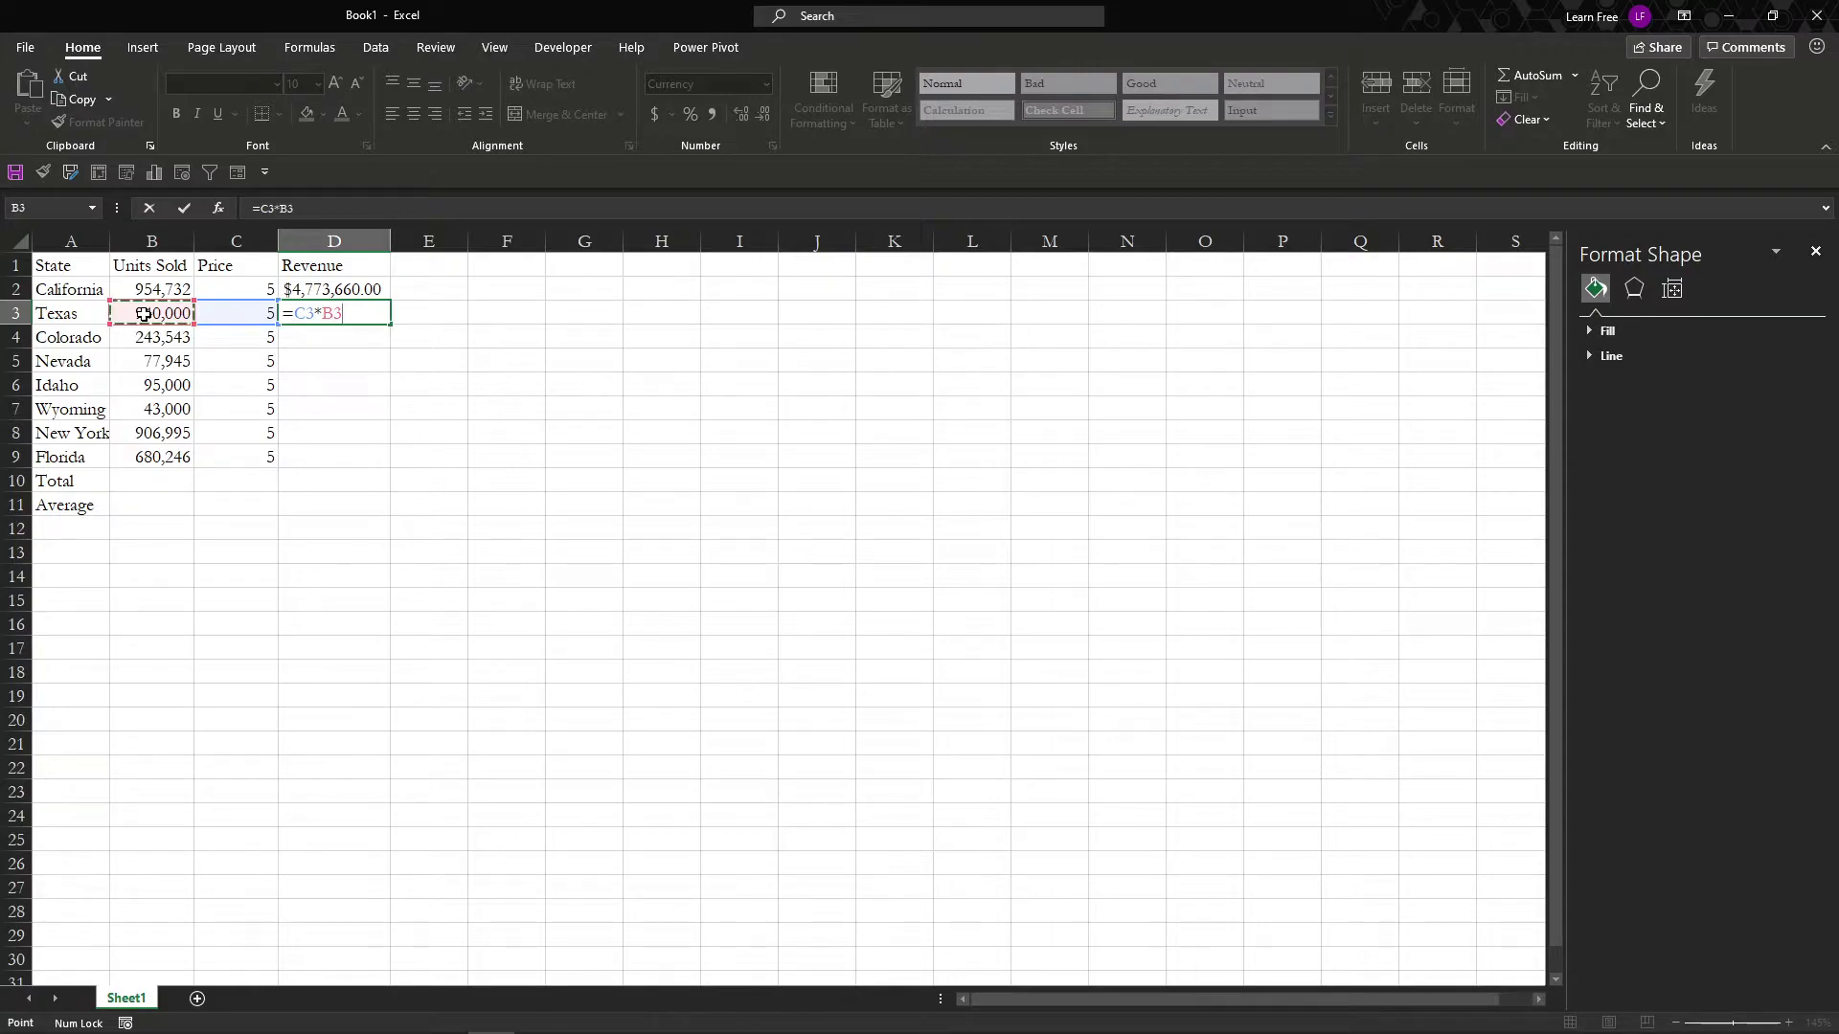
key(Return)
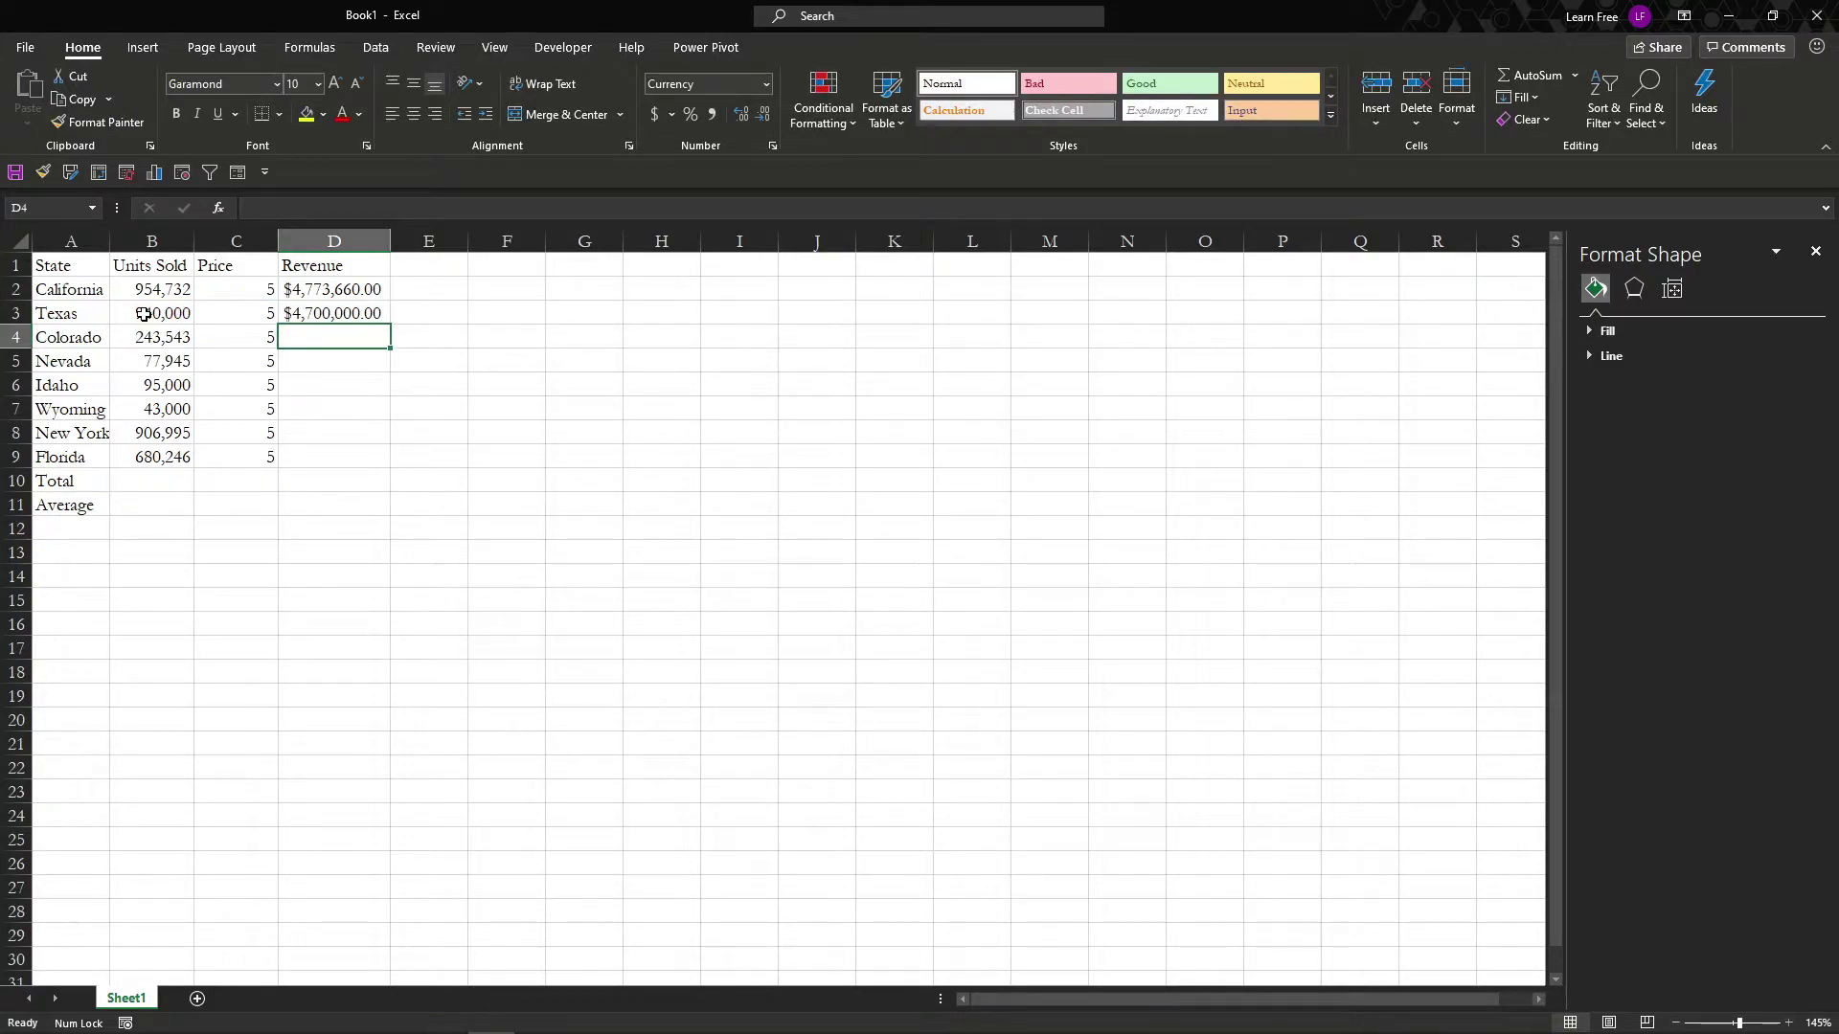
Step: Calculate Texas's revenue again in E3 with the factors reversed, =B3*C3, and format the cell as currency
key(Up)
key(Right)
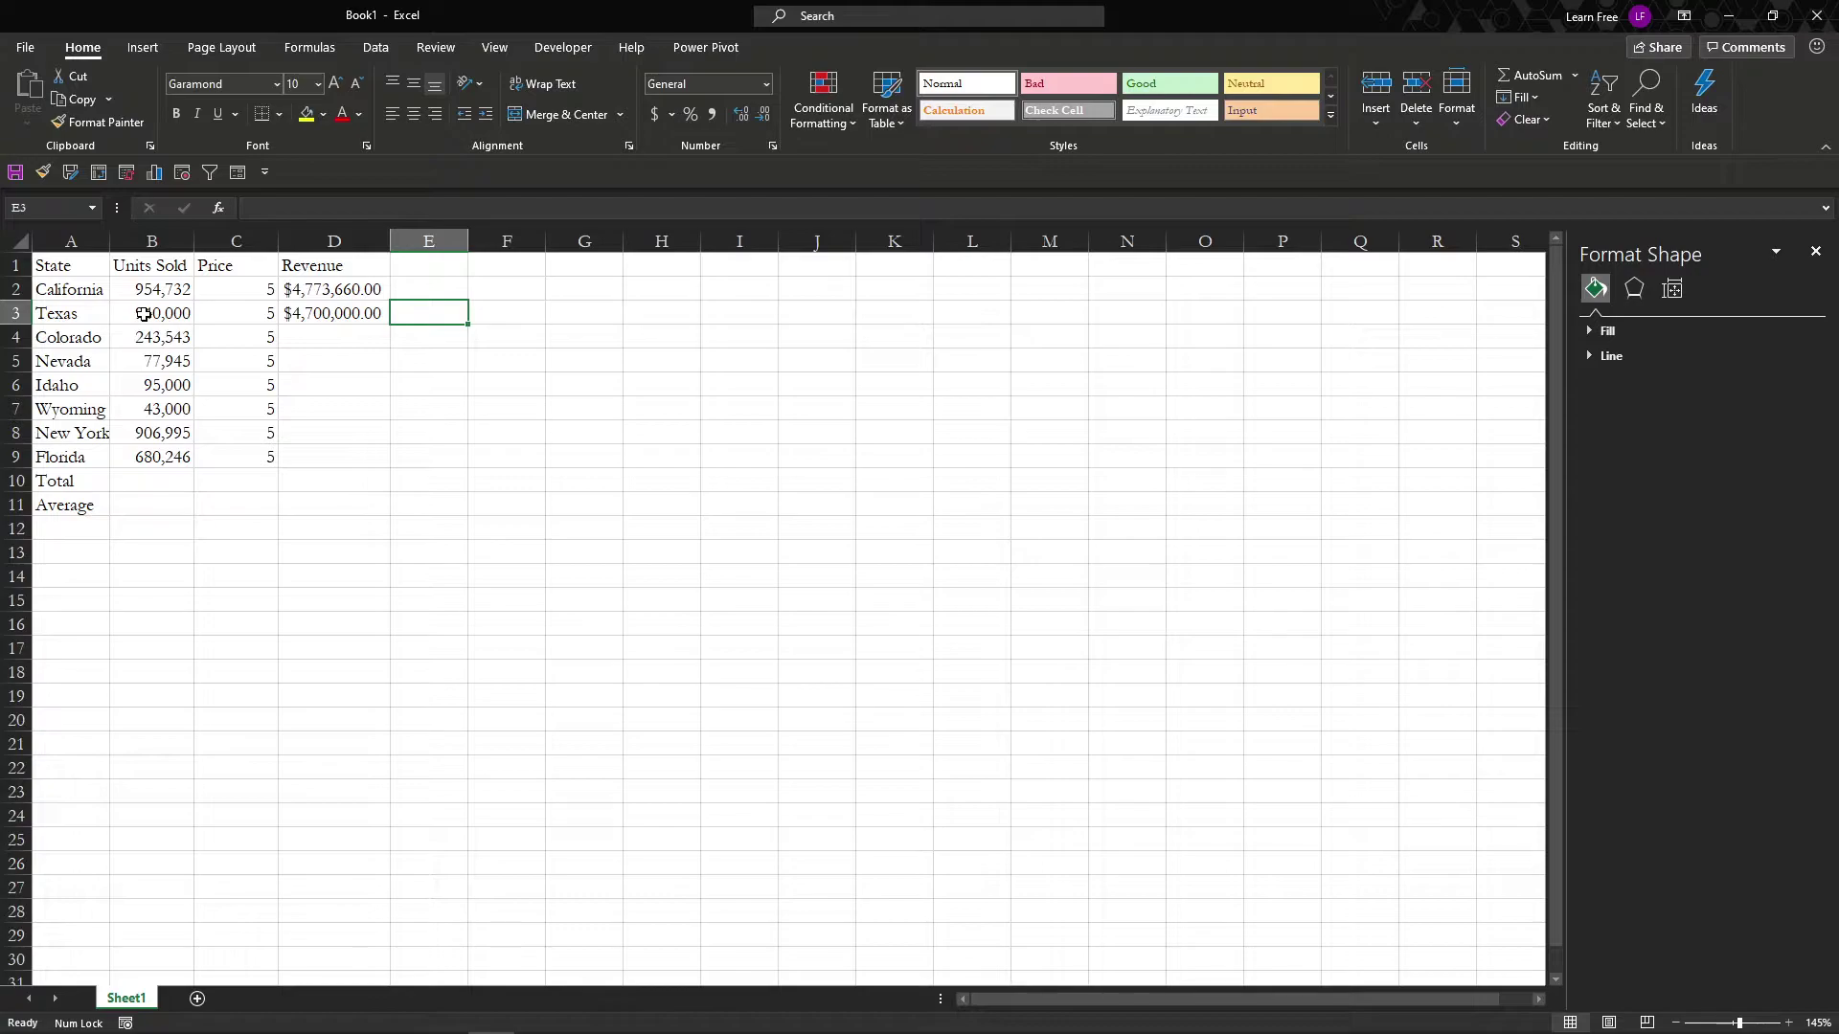
text(=)
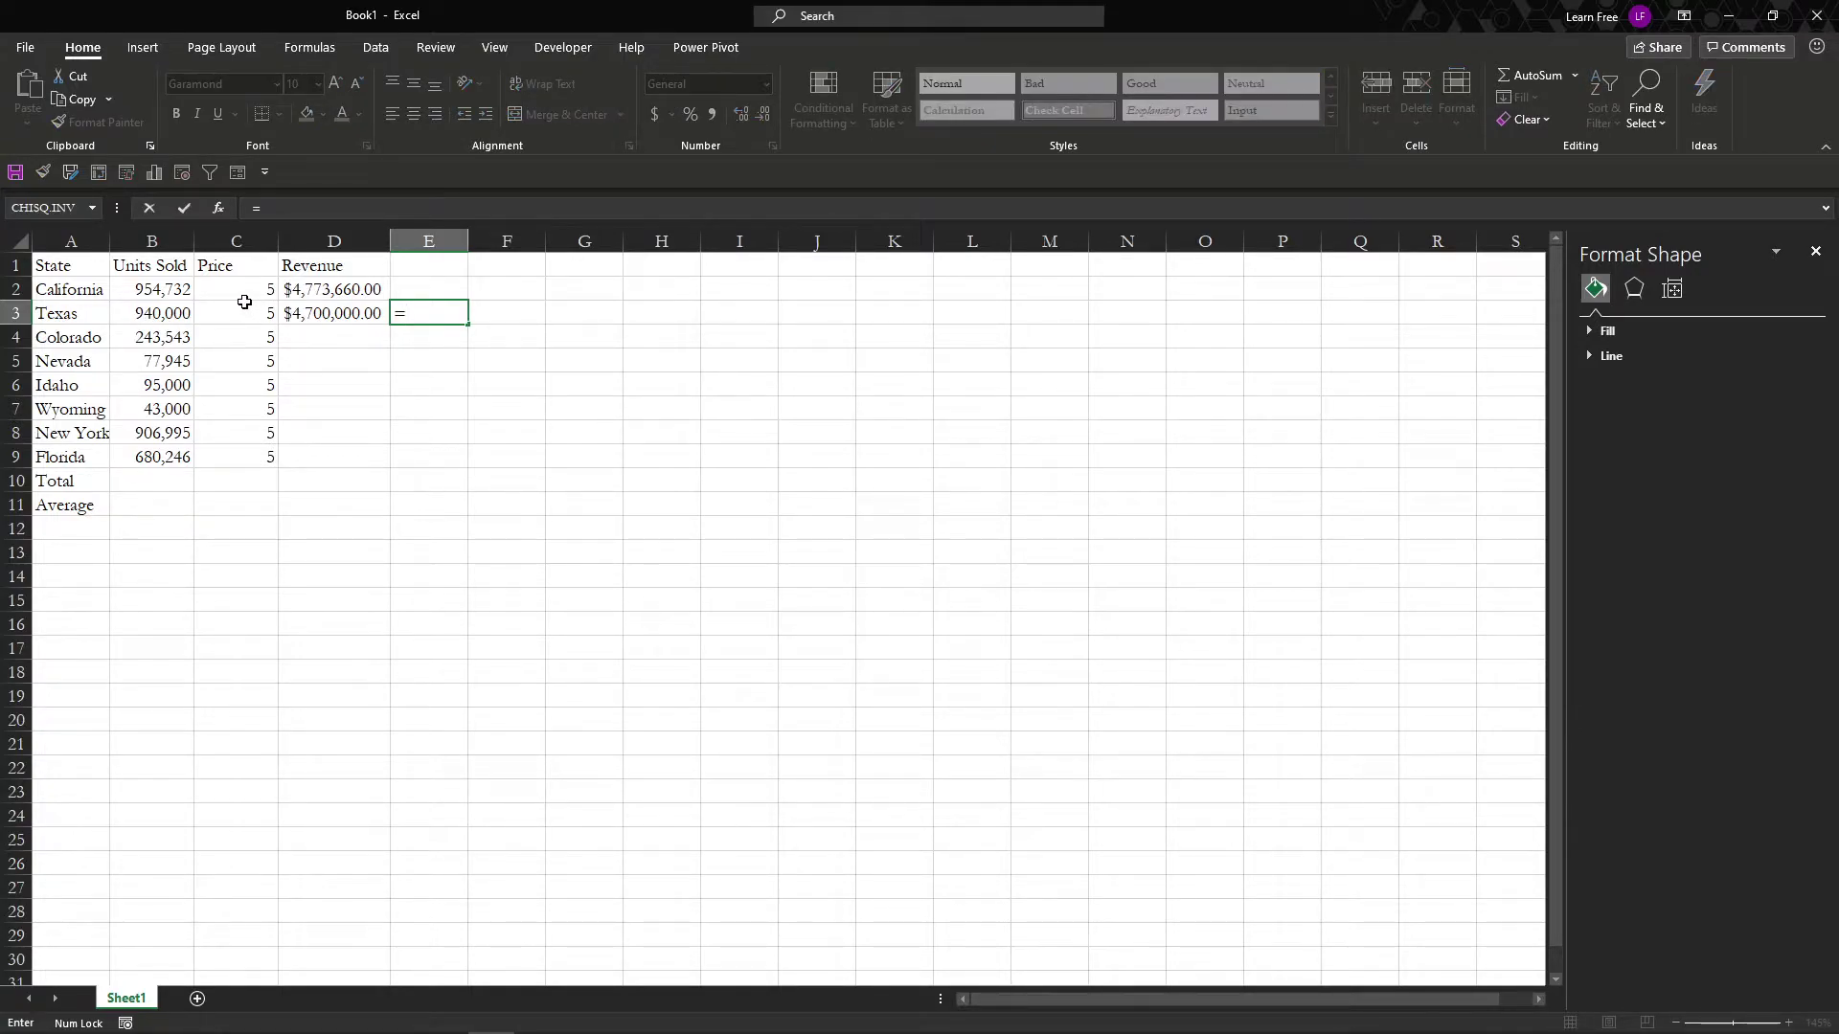
click(161, 314)
text(*)
click(220, 315)
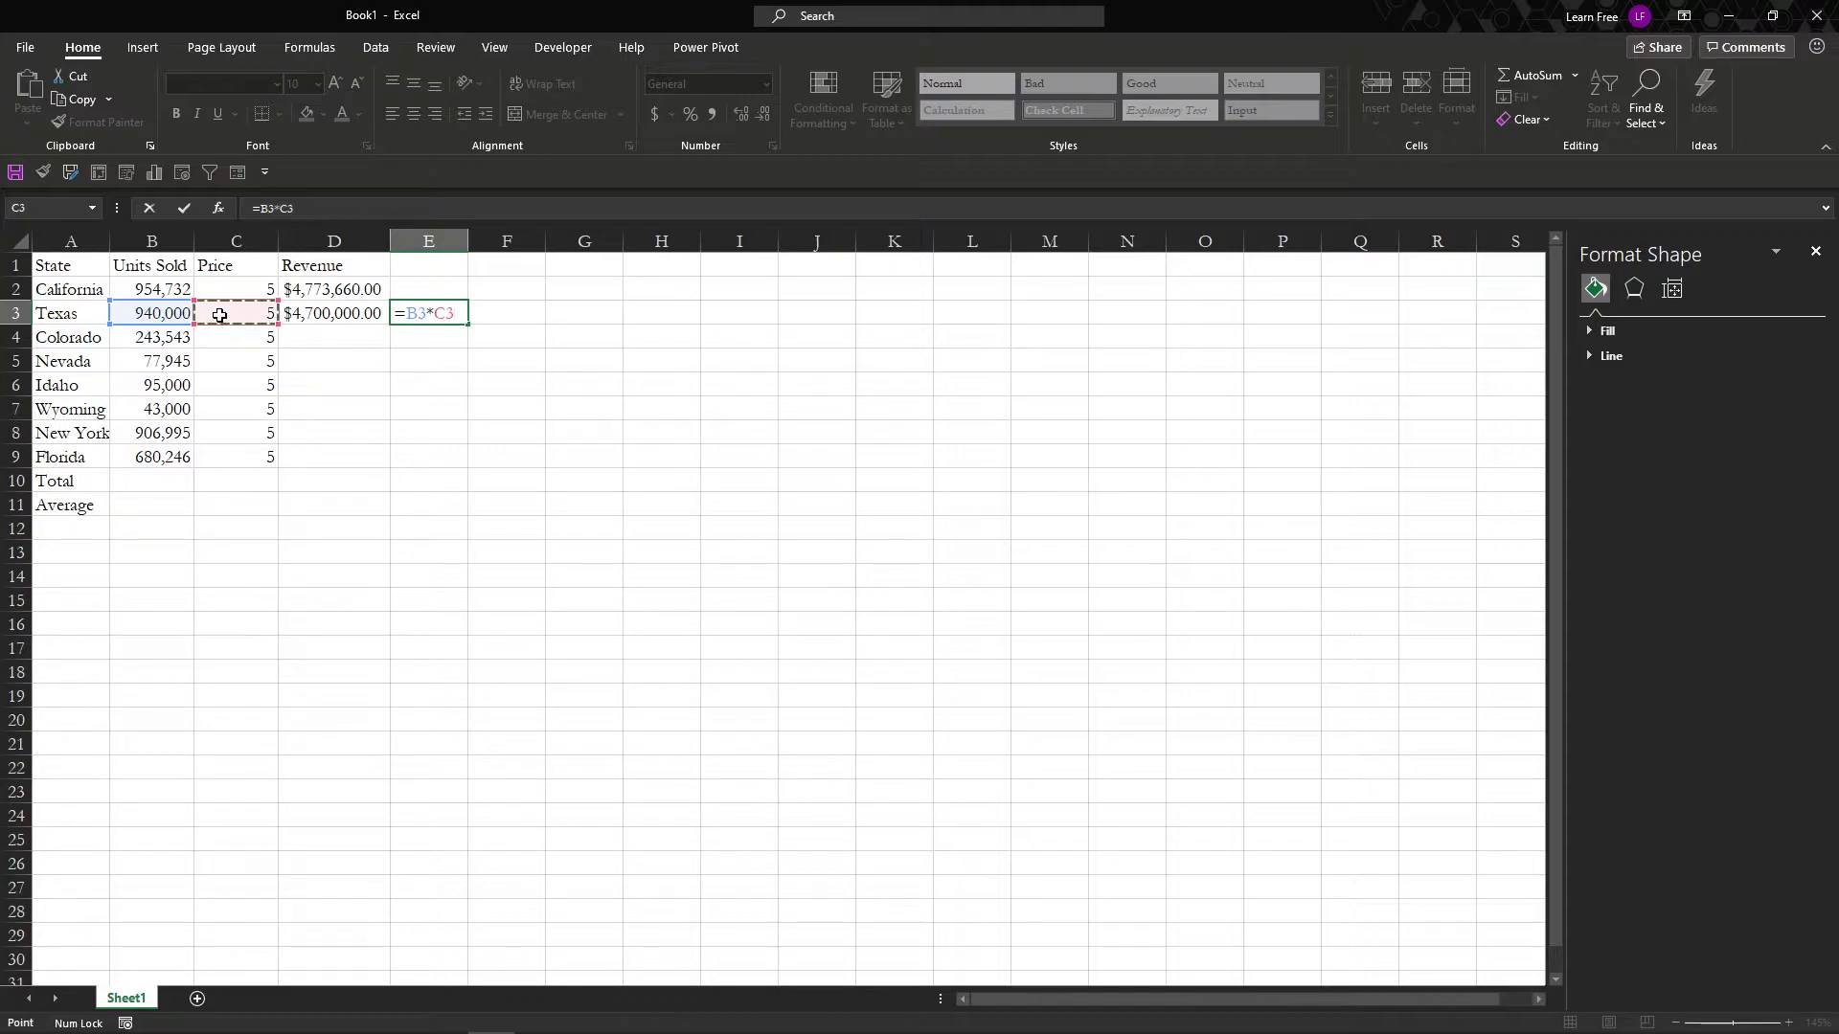
key(Return)
key(Up)
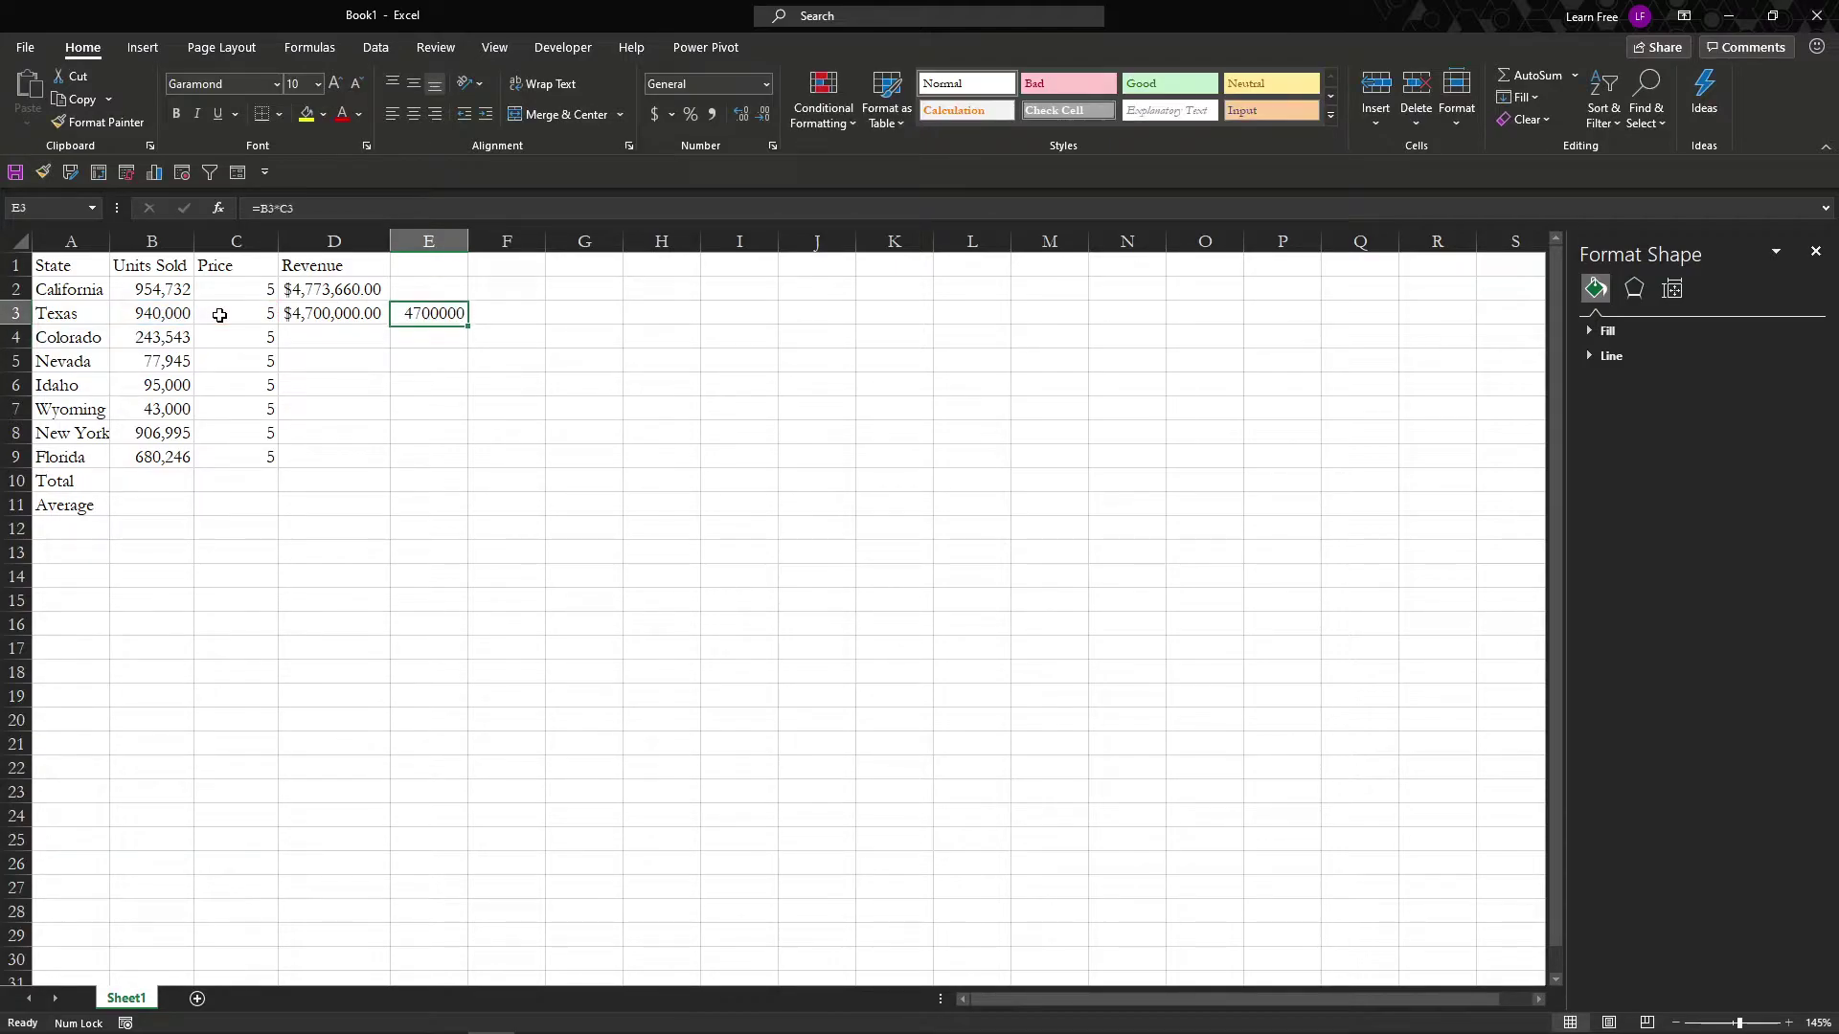
key(ctrl+shift+4)
Step: Clear the test formula from E3 and check the cell references in the Texas revenue formula
key(Delete)
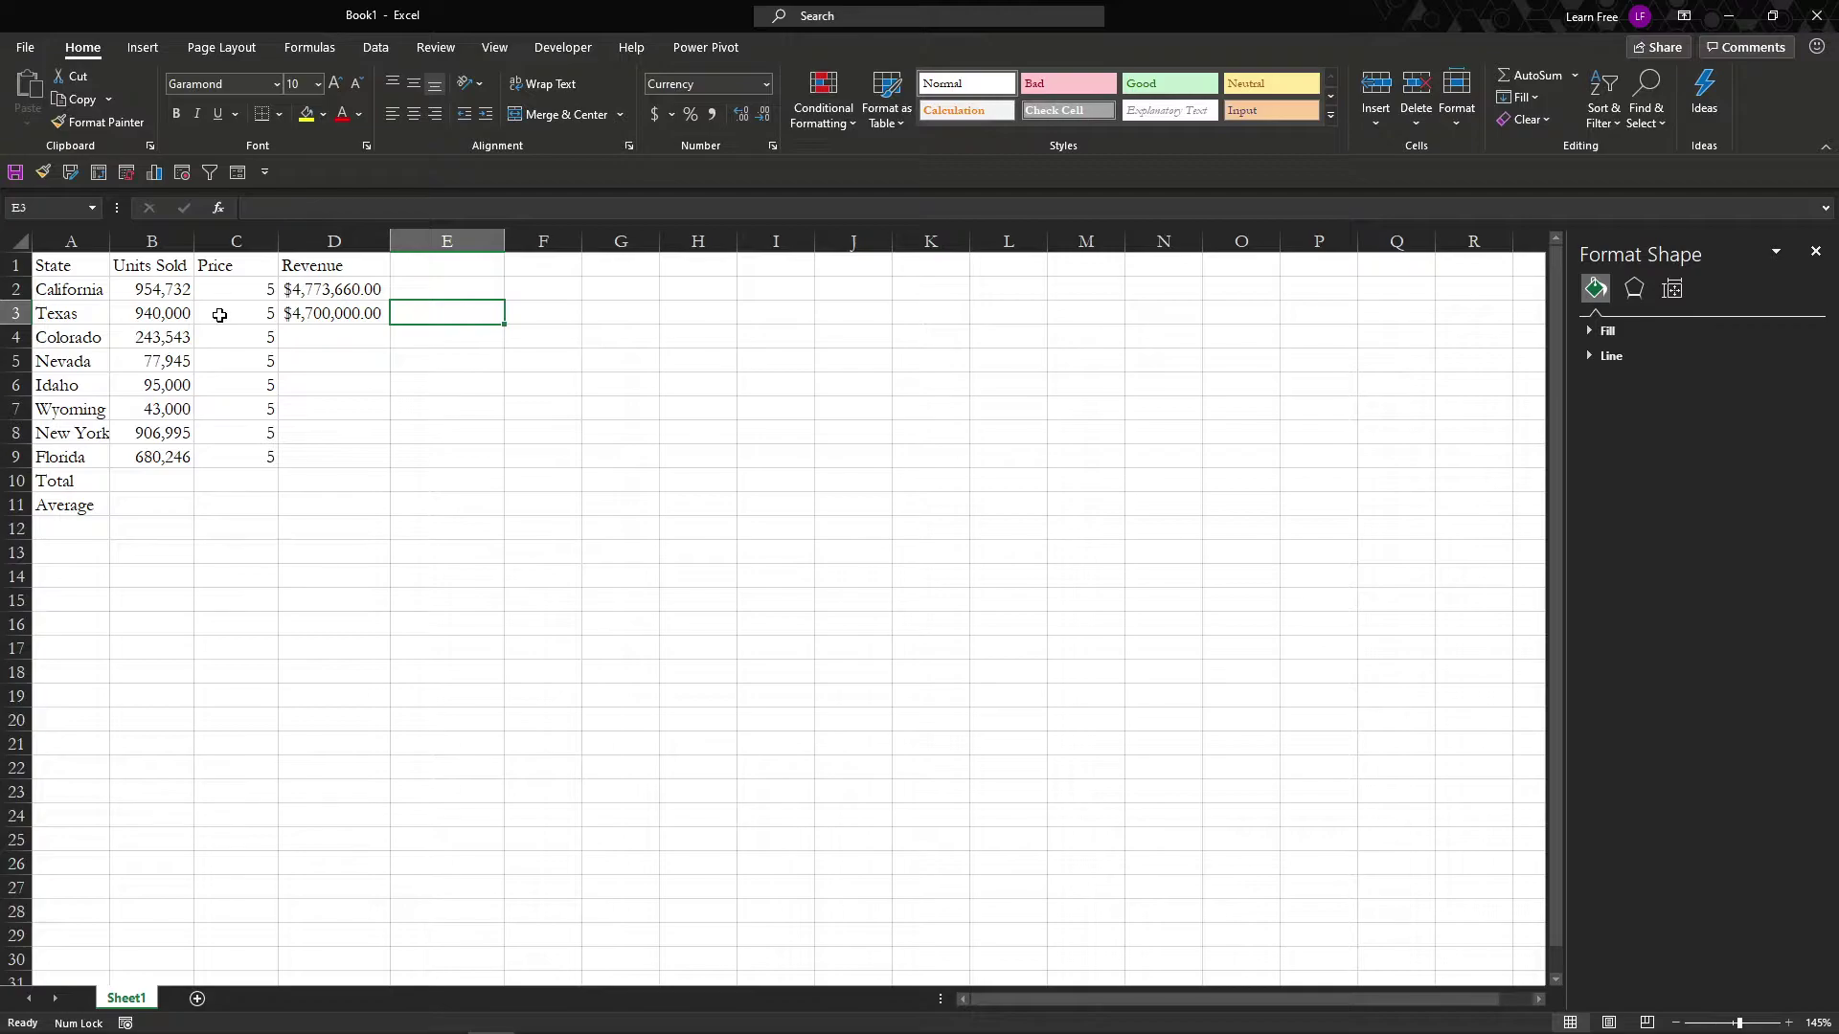
key(Left)
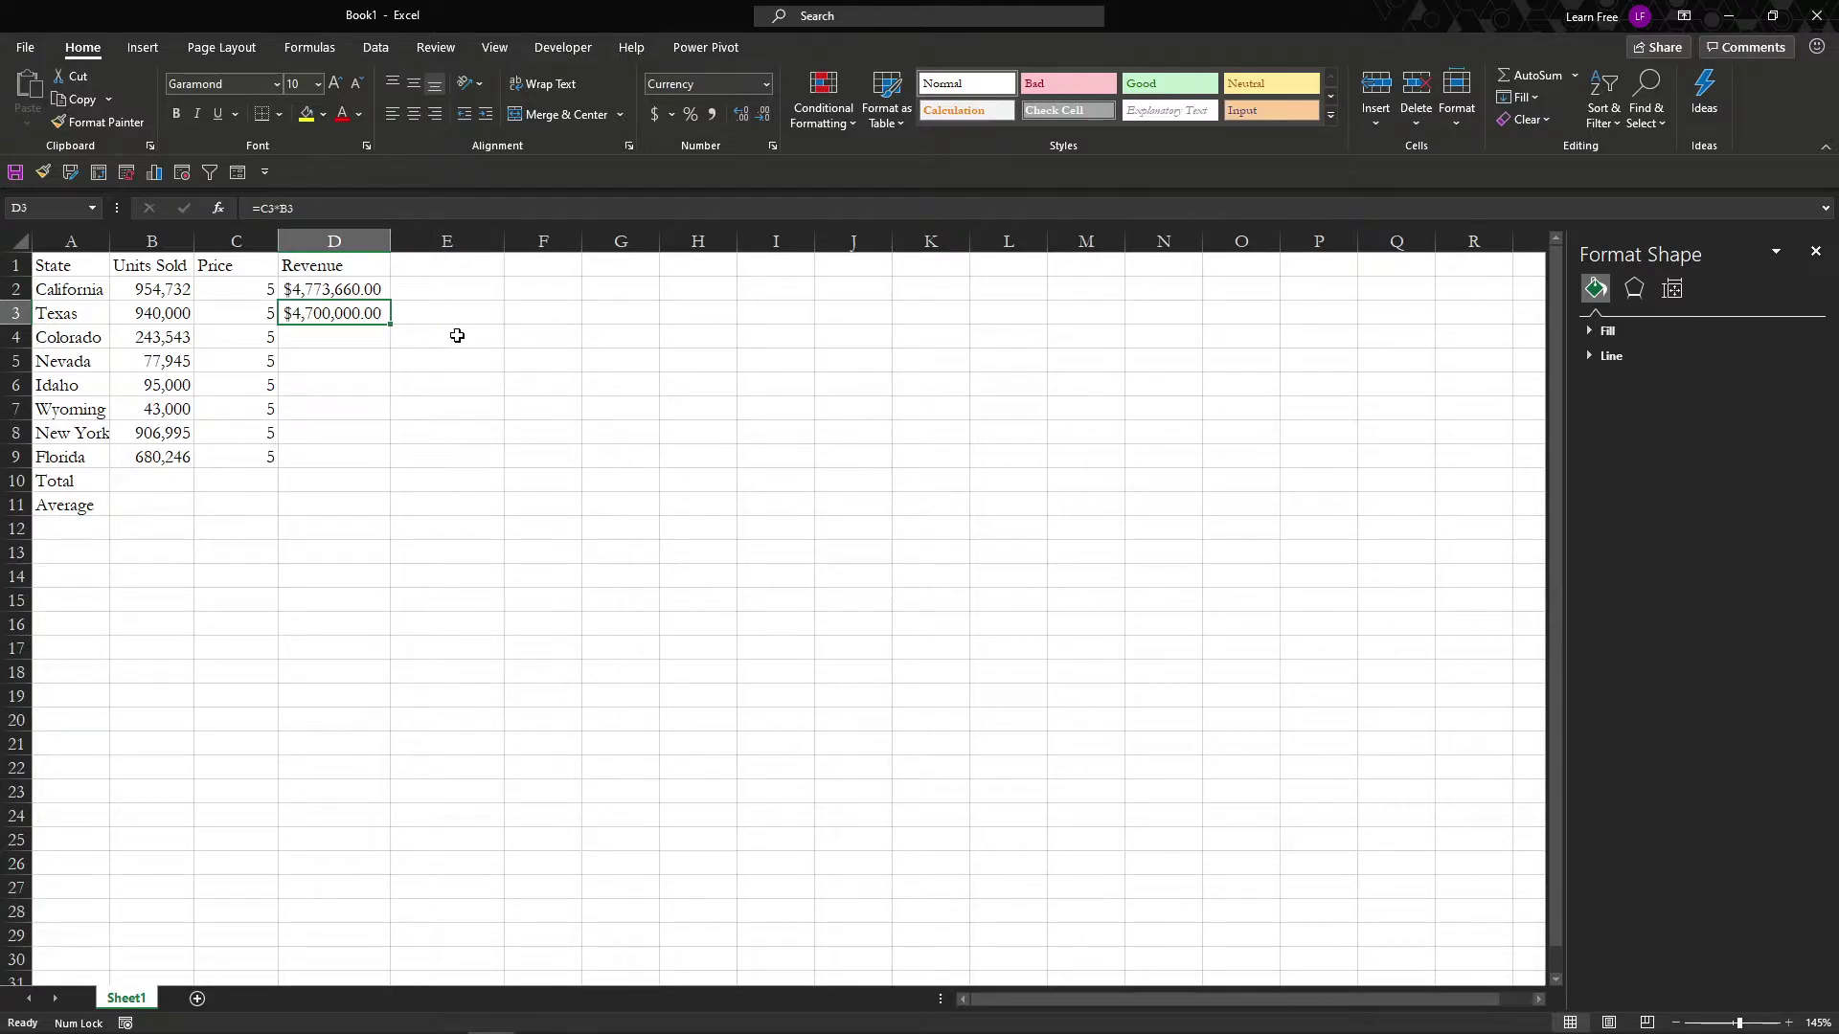
key(F2)
key(Escape)
Step: Set the Texas price to 6.72 and check how the Texas revenue cell responds
key(Left)
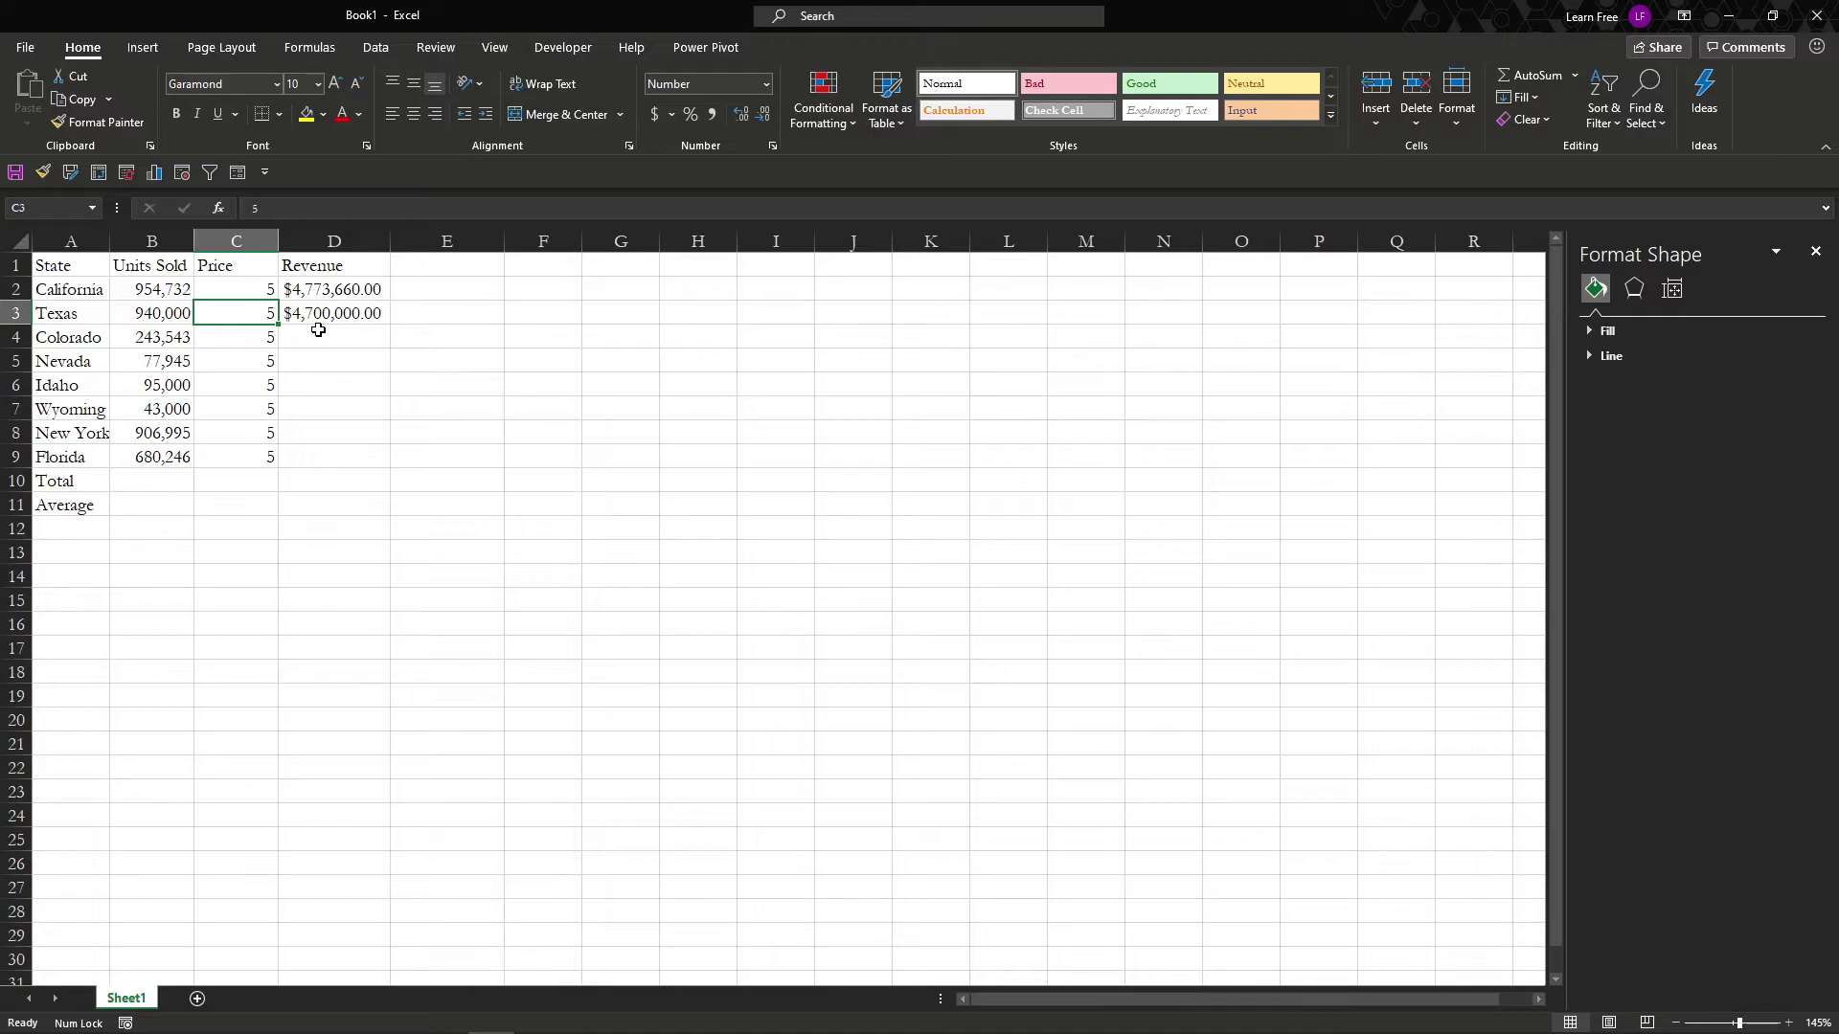
text(72)
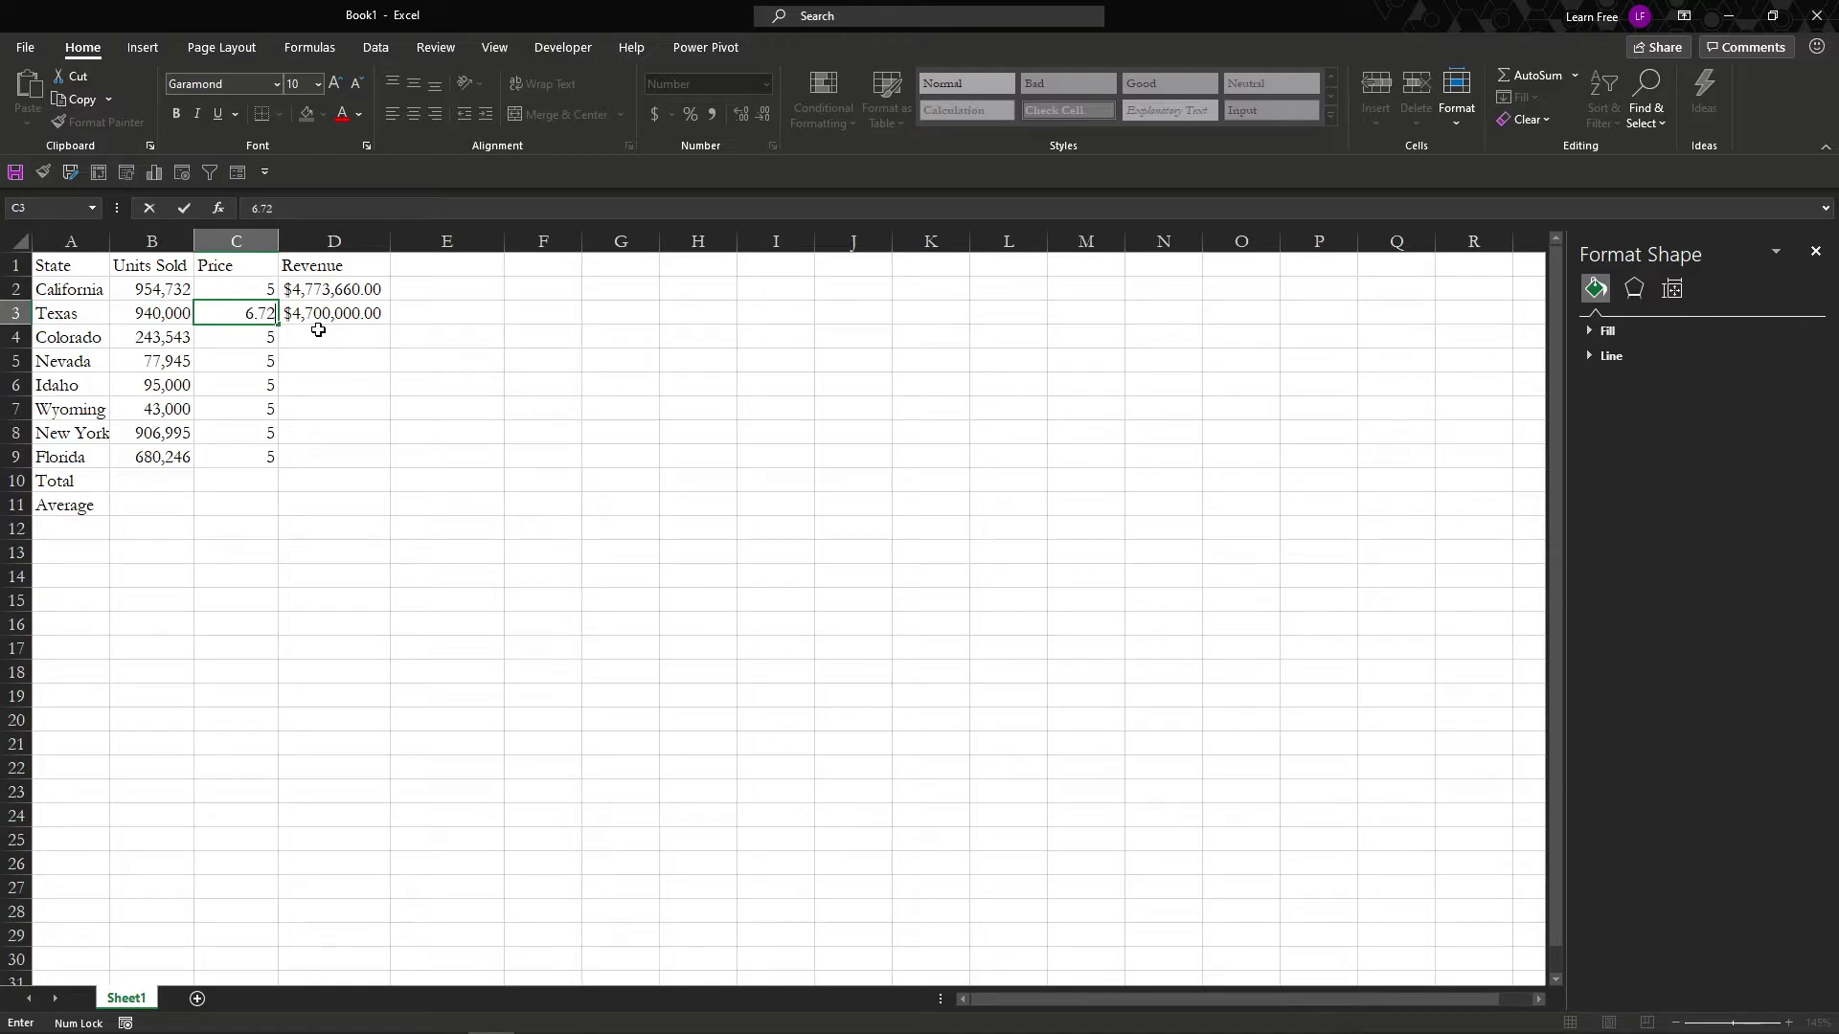
key(Return)
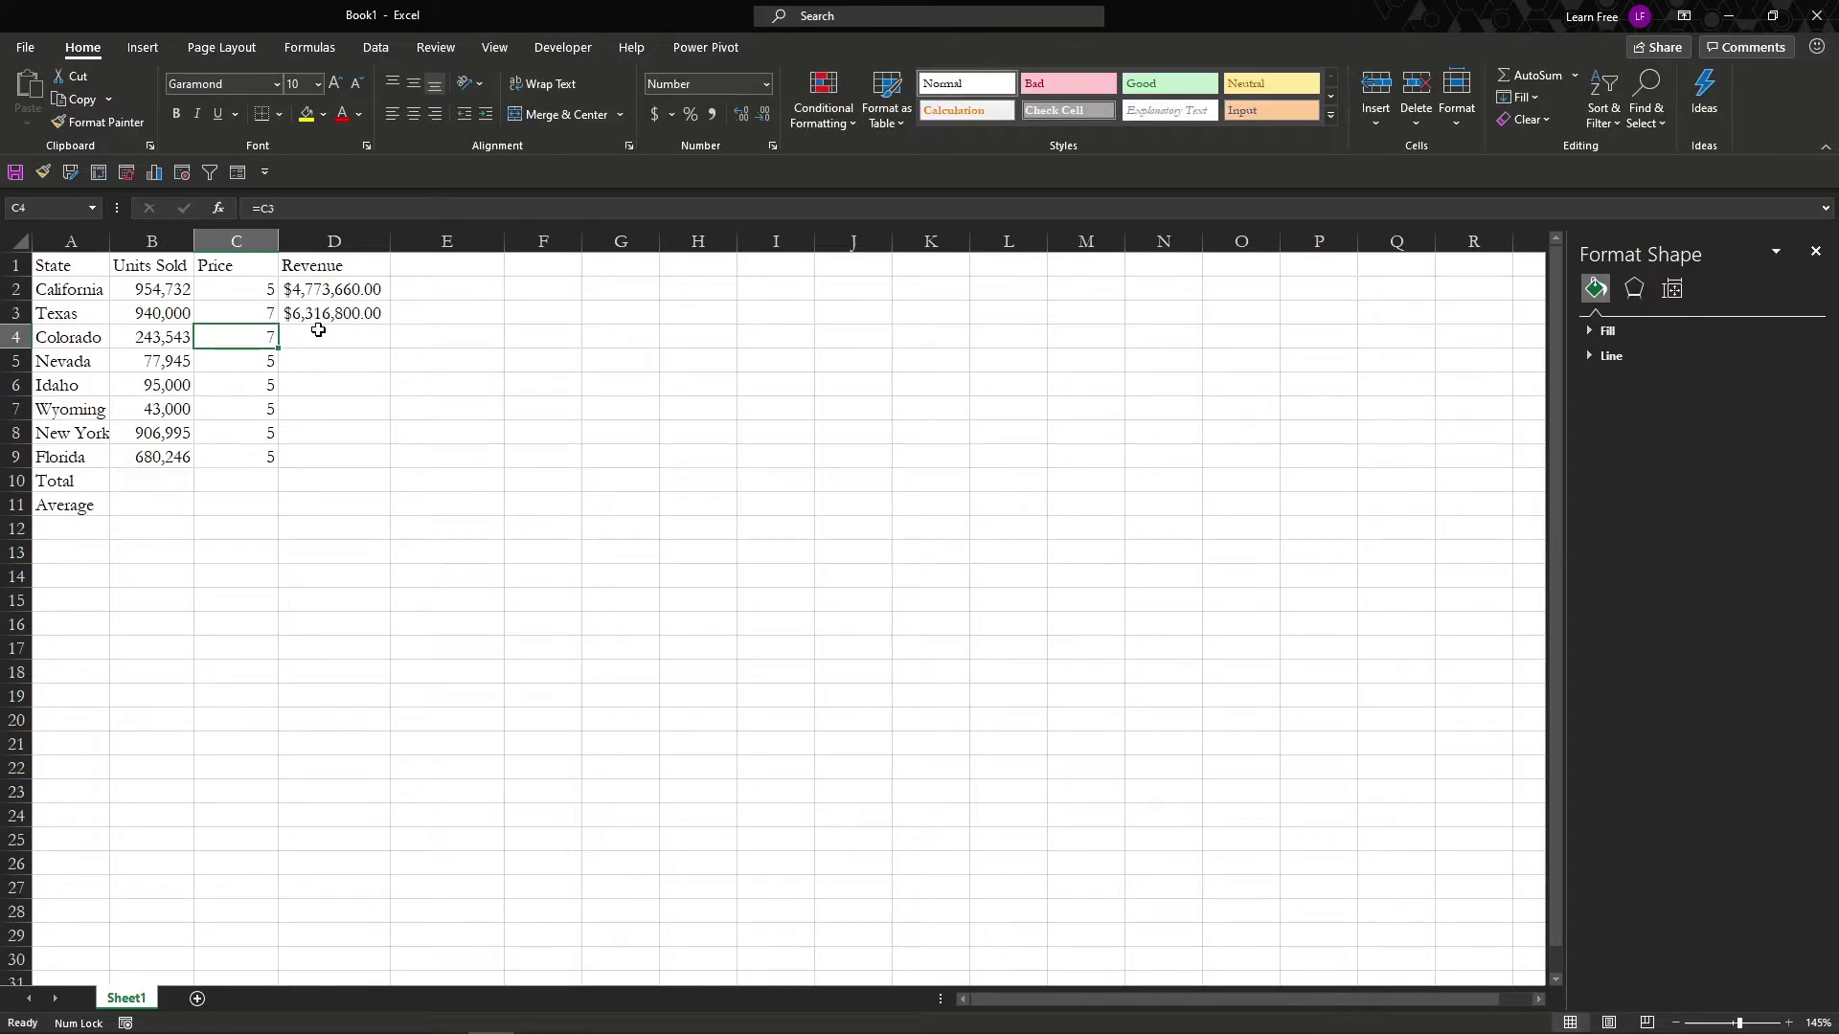
key(Up)
key(Down)
key(Up)
key(Right)
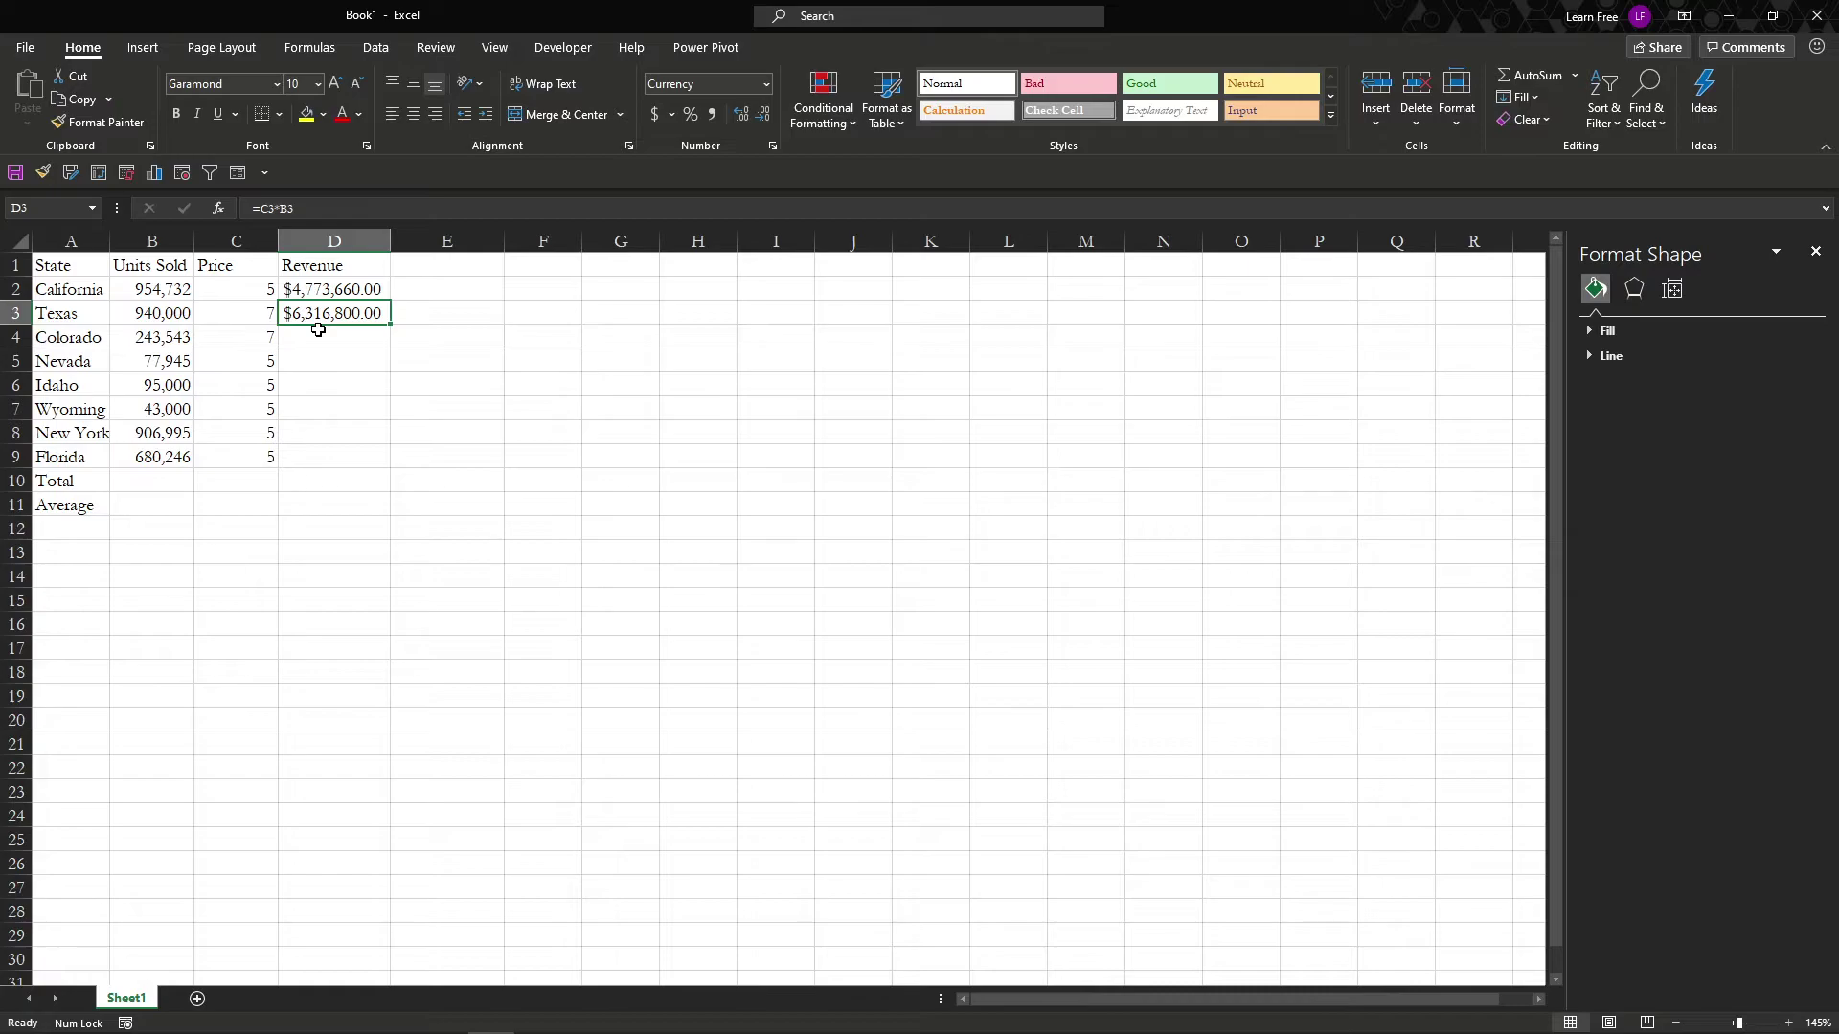
Step: Undo the last Texas price change and review which cells the formula in D3 references
key(ctrl+z)
key(Right)
key(Down)
key(Up)
key(Down)
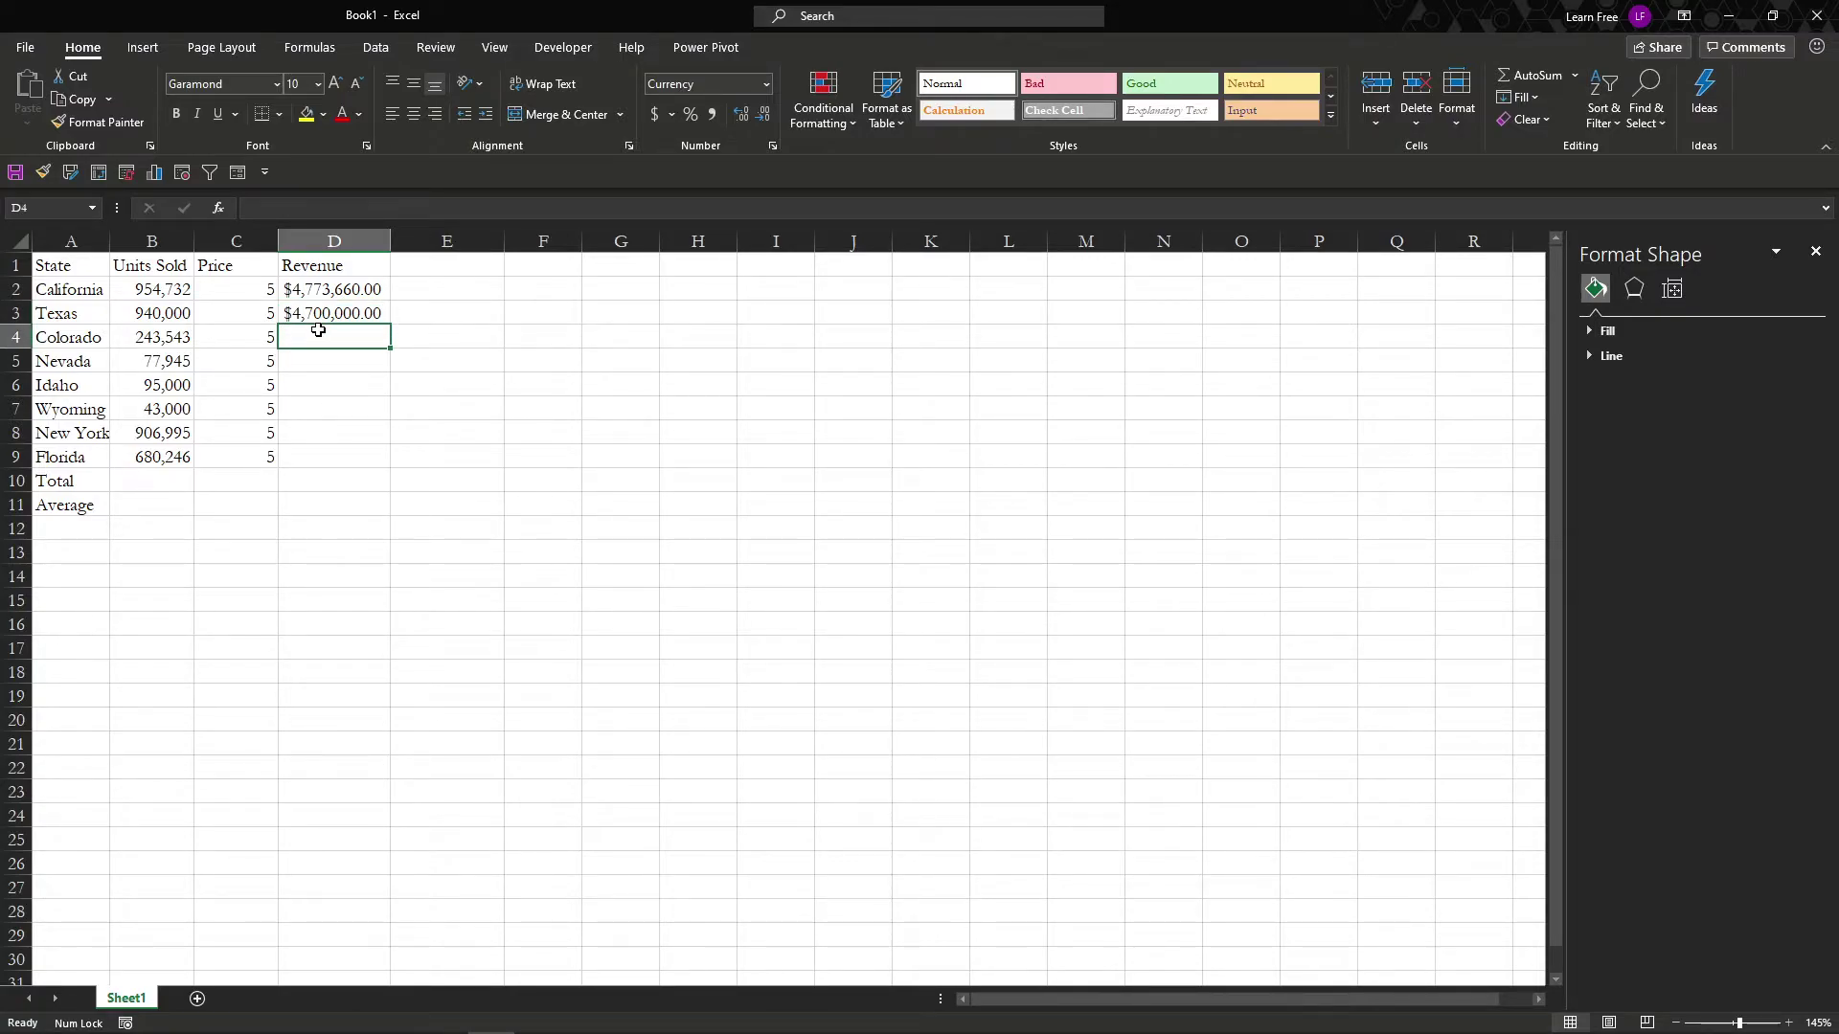
key(Up)
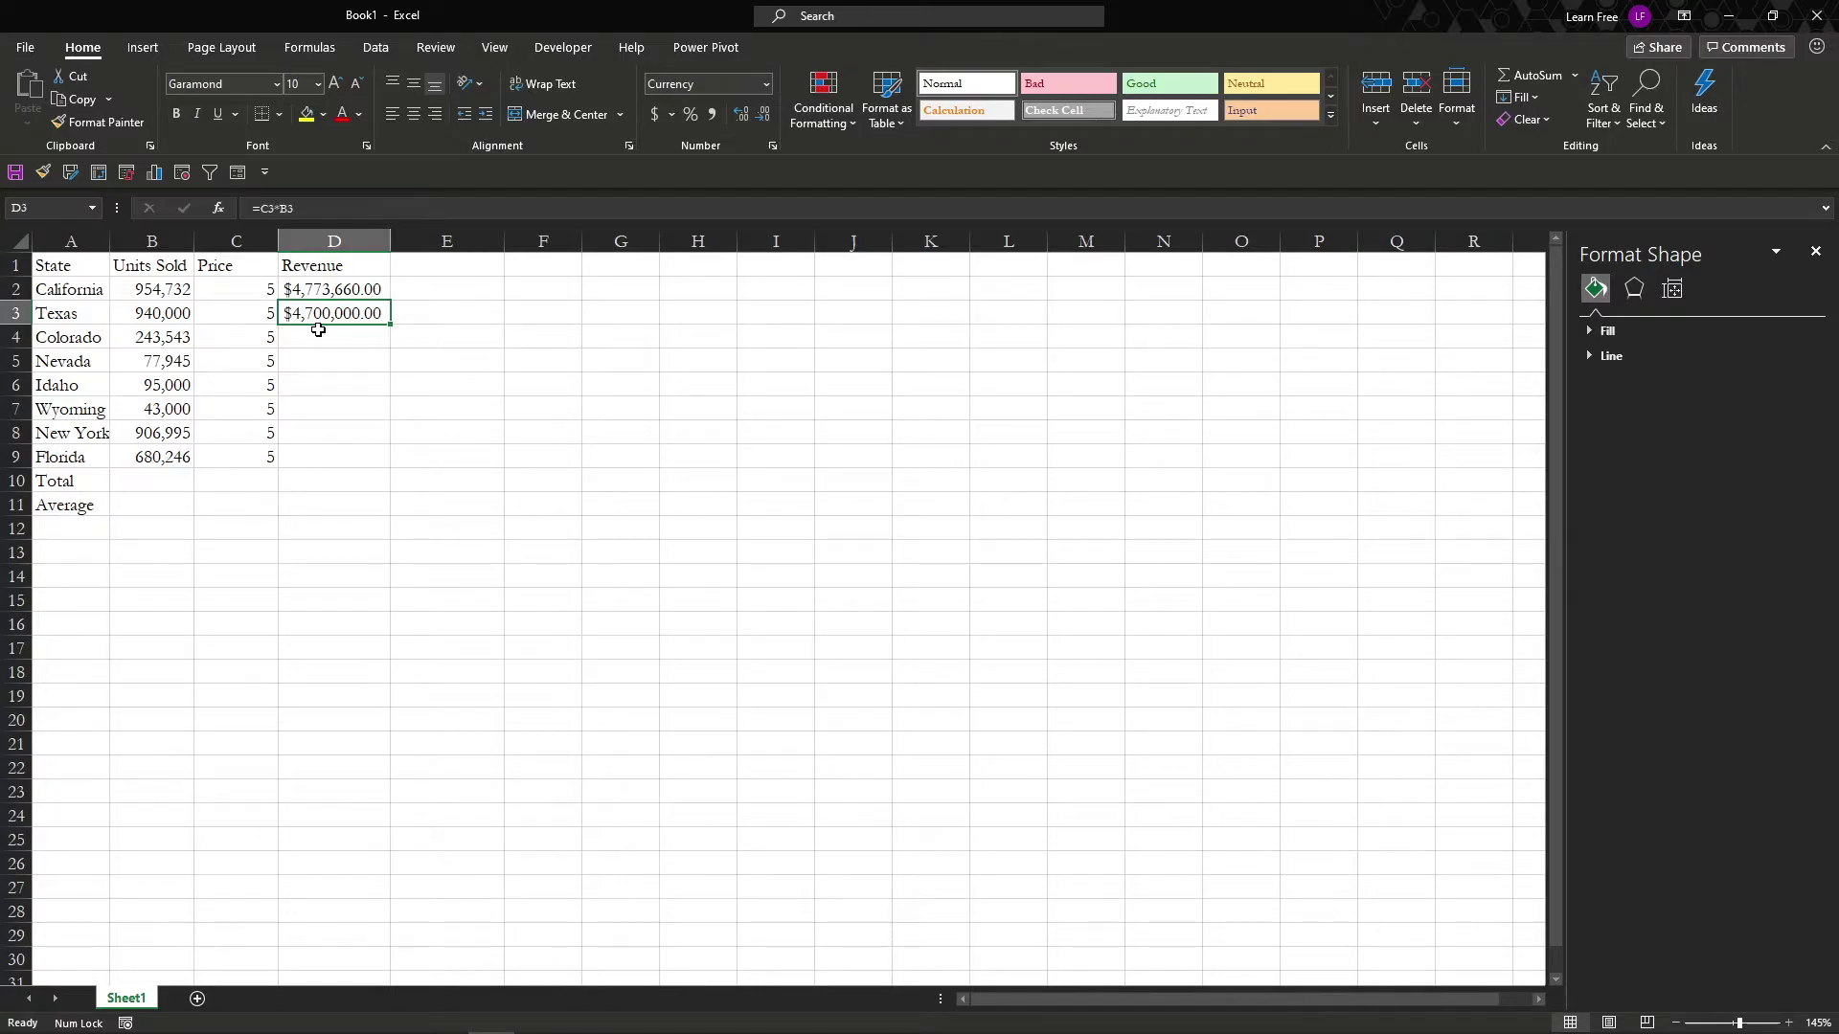
key(F2)
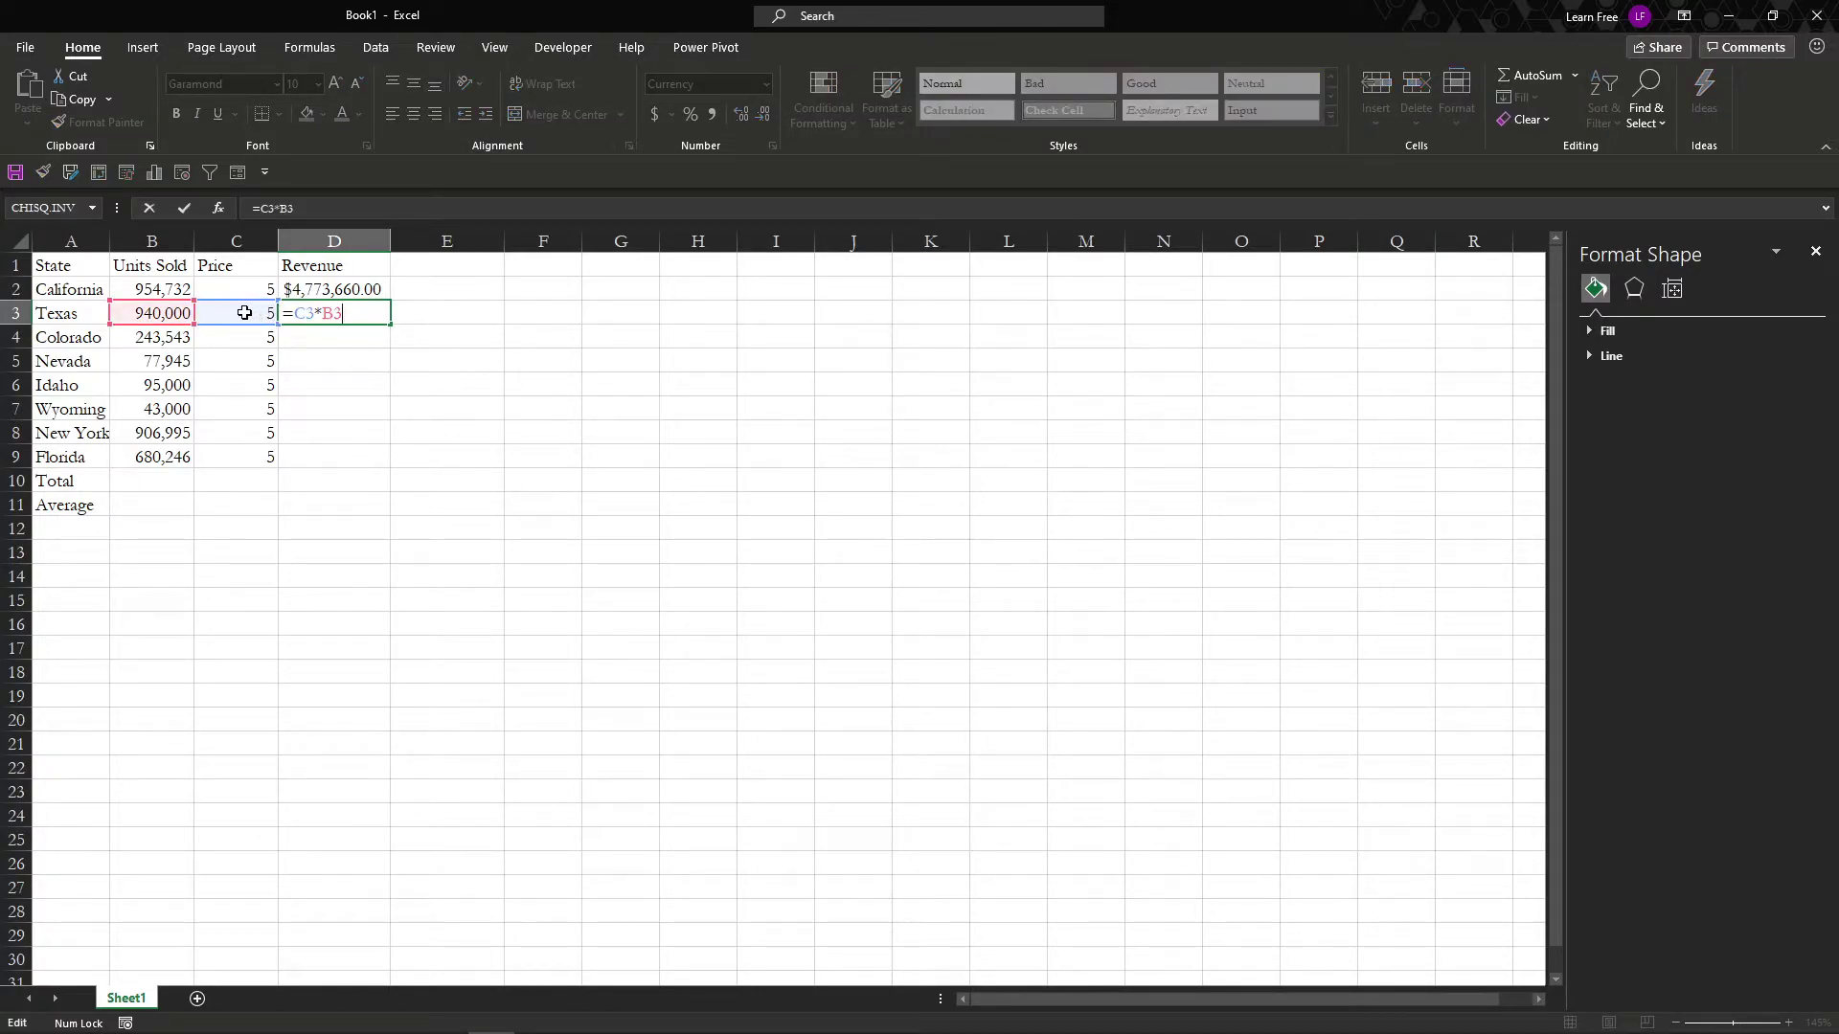
key(ctrl+Return)
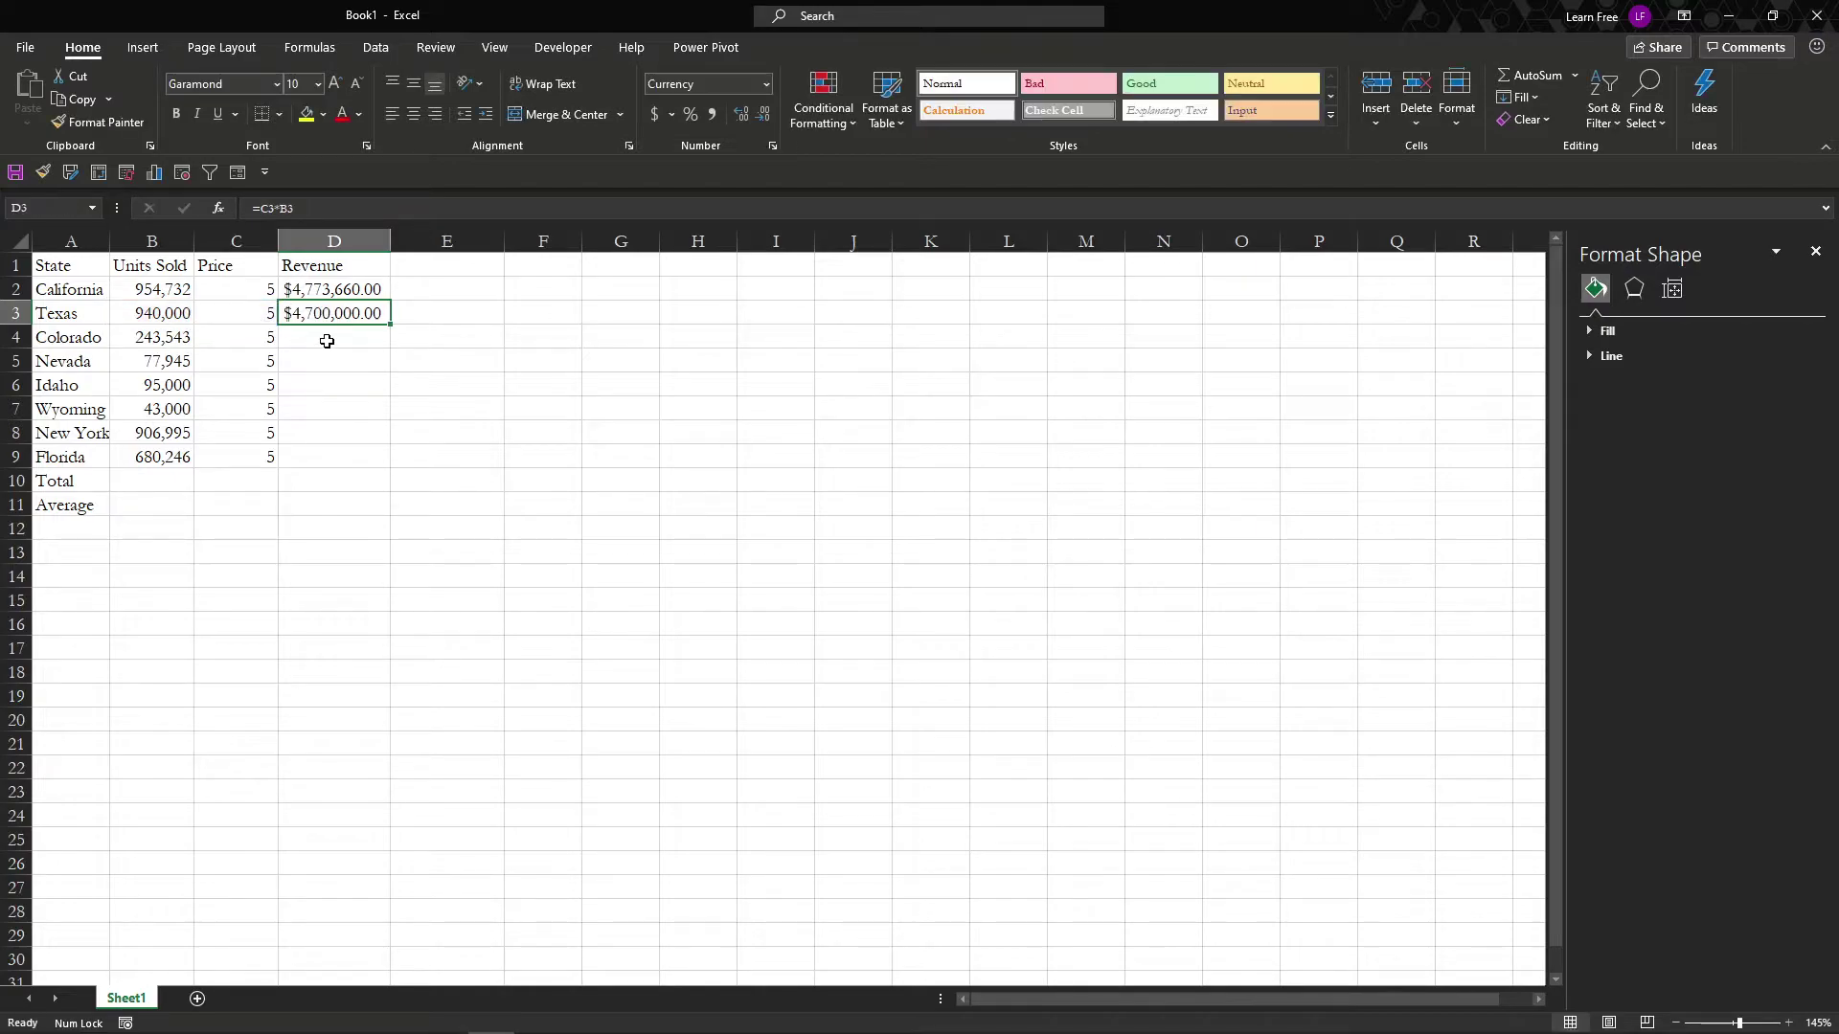
Step: Copy the Texas revenue formula from D3 into D4:D9 for Colorado through Florida
key(ctrl+c)
click(327, 341)
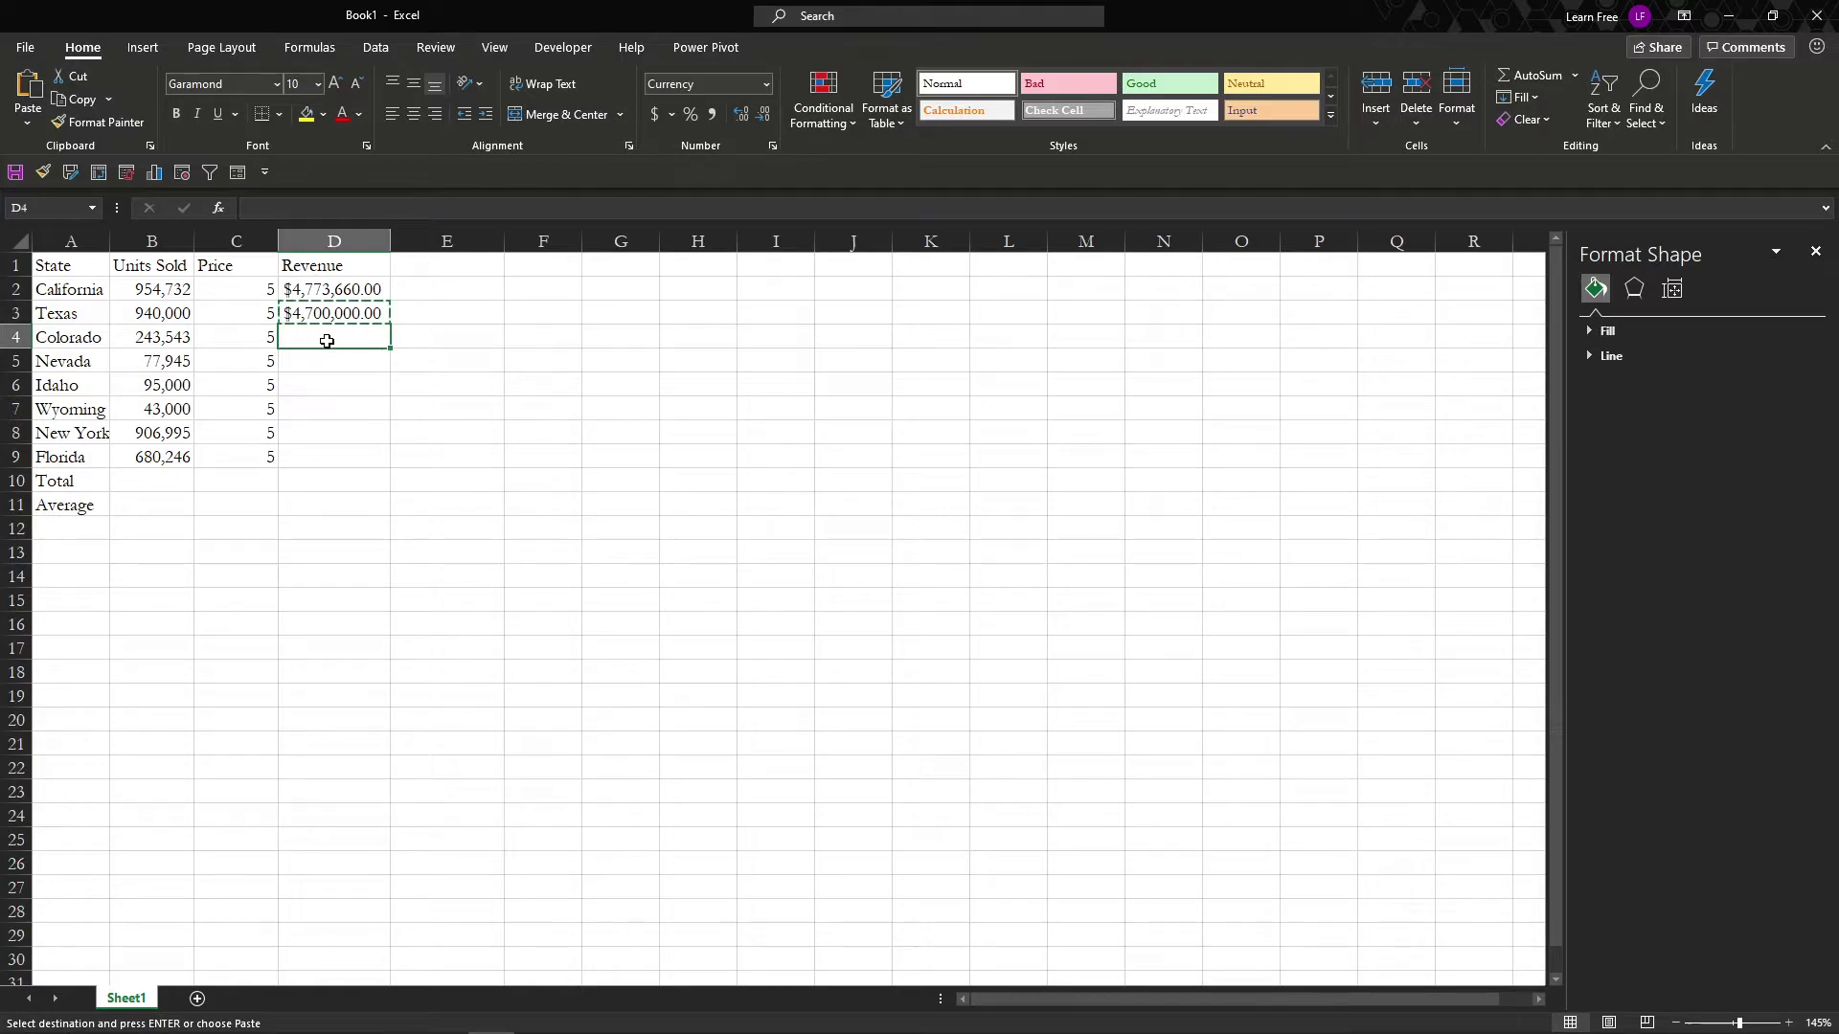
drag(361, 337, 329, 466)
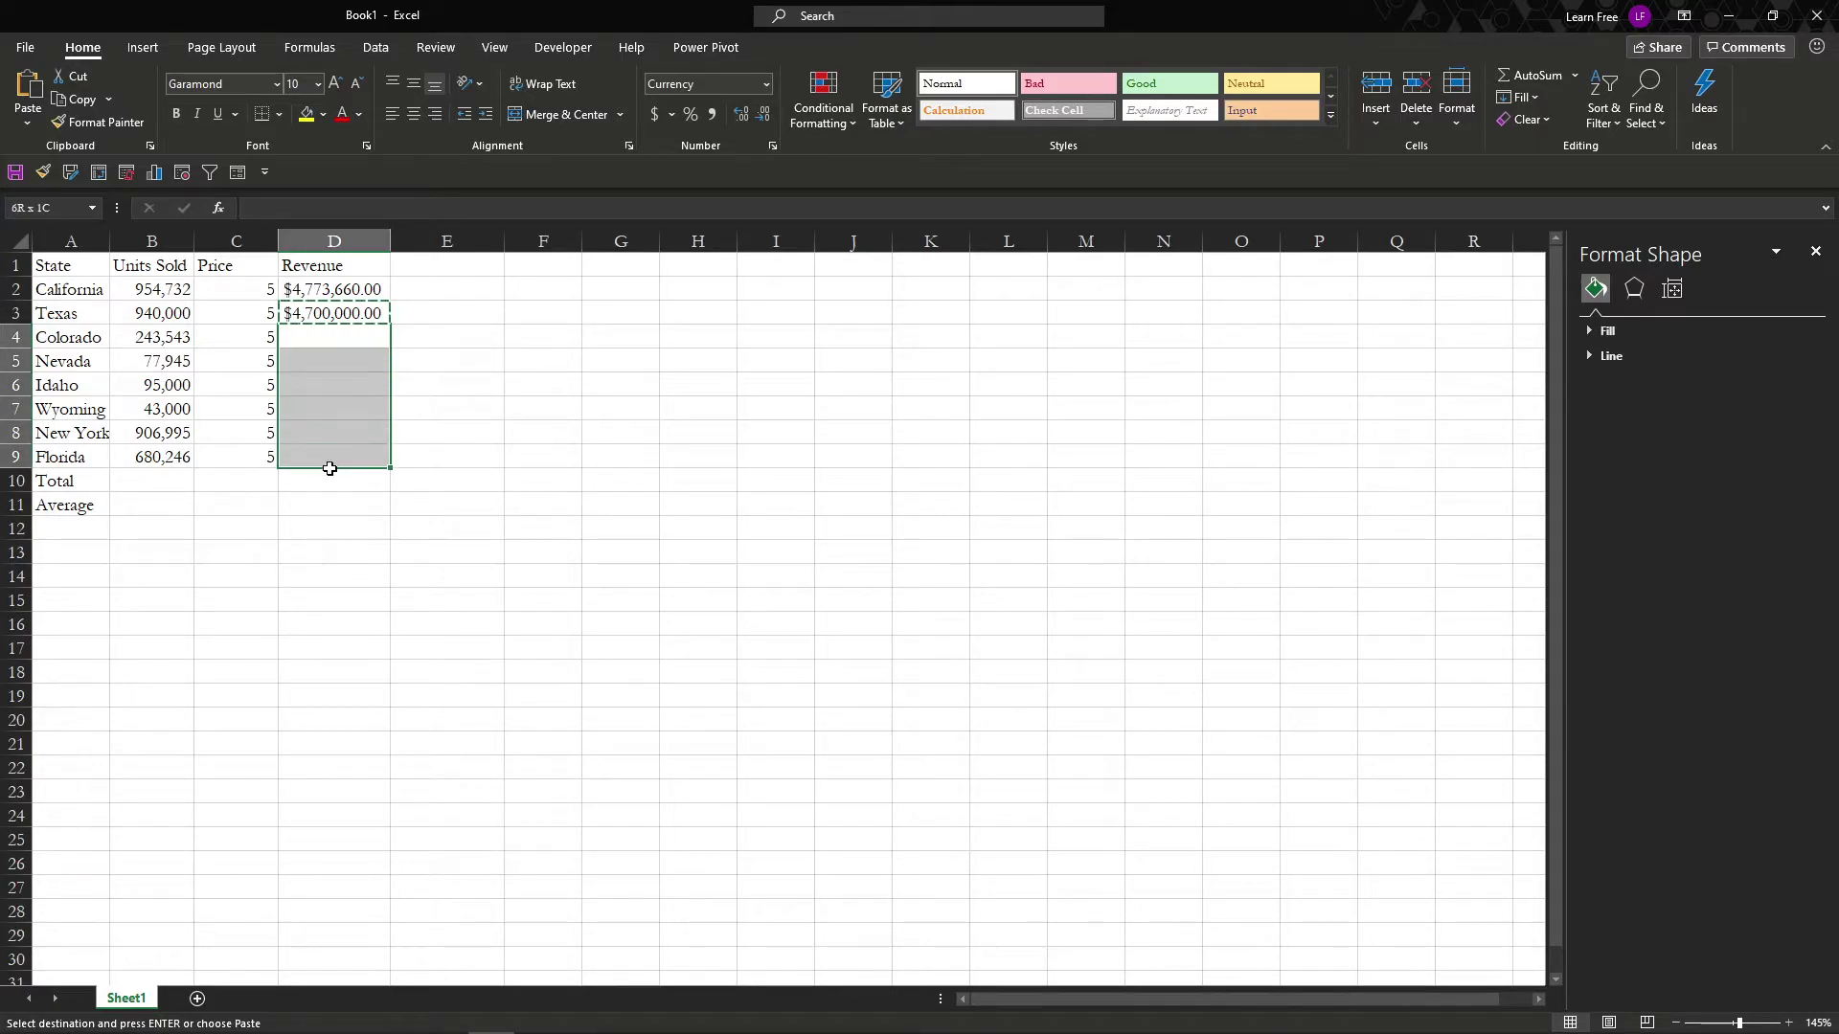
key(ctrl+v)
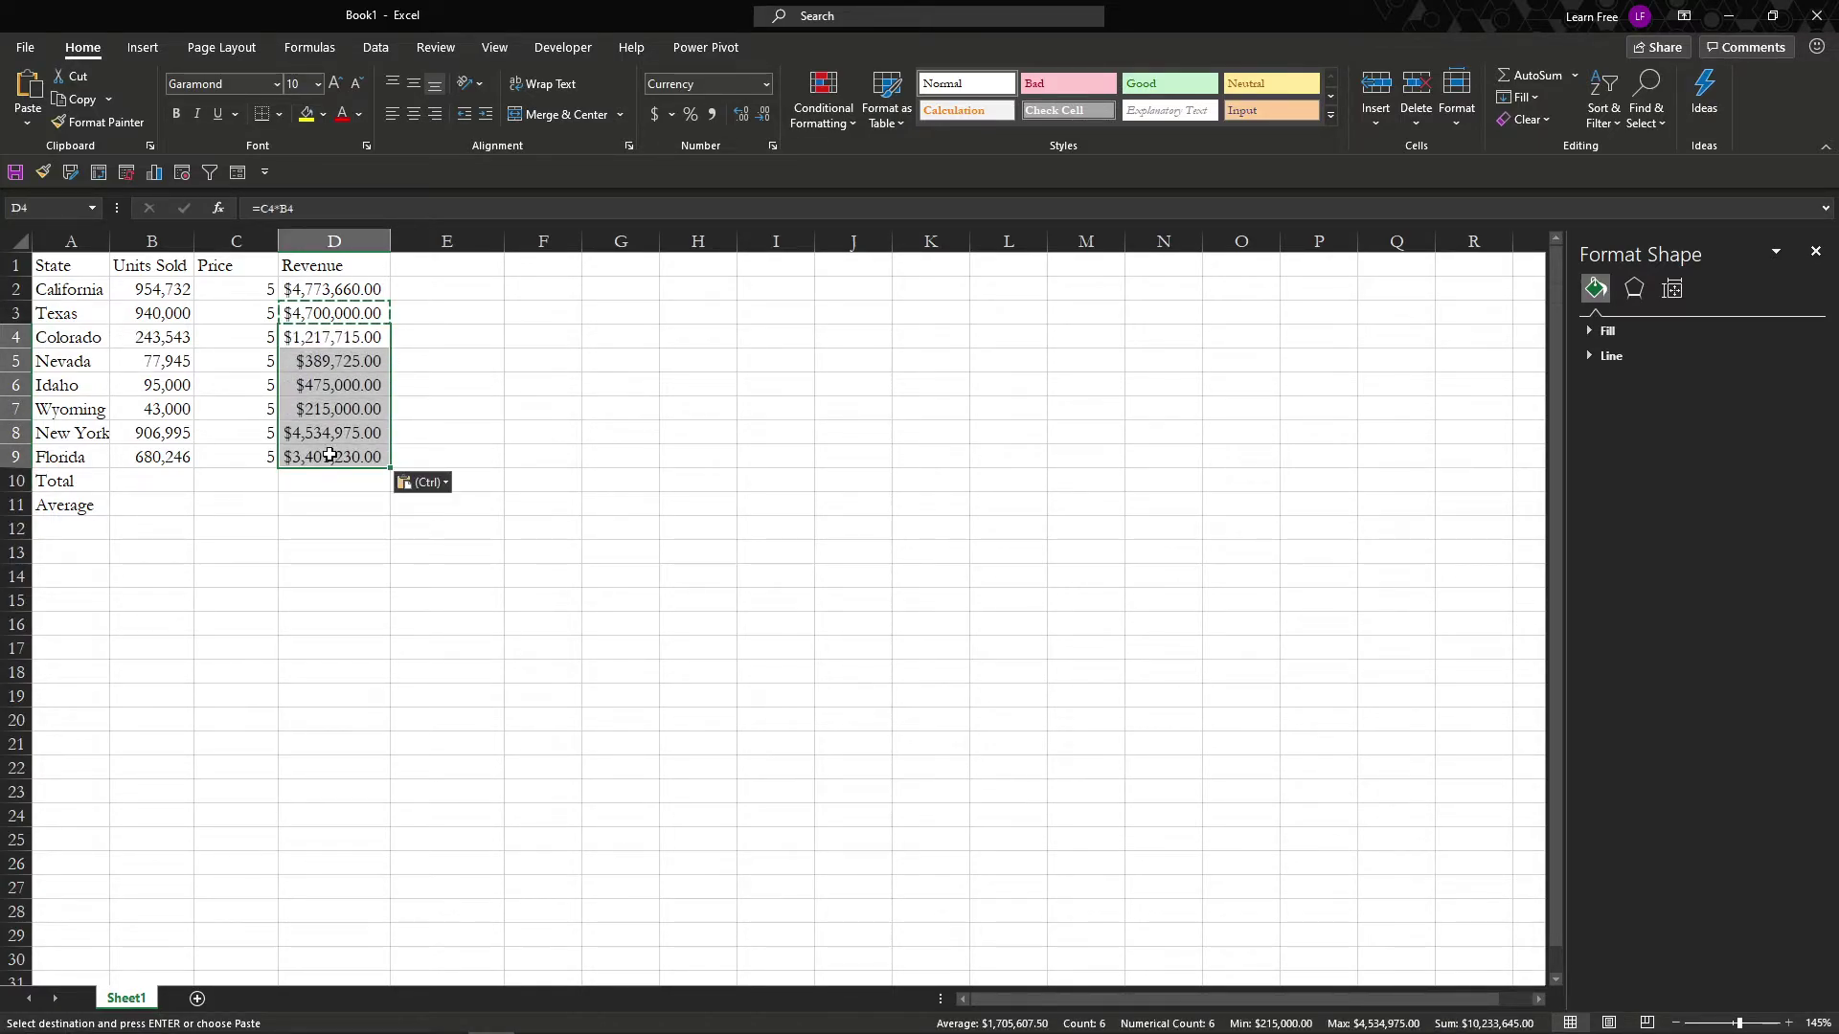
Step: Review which cells the copied revenue formulas reference for Colorado through New York in D4:D8
click(373, 340)
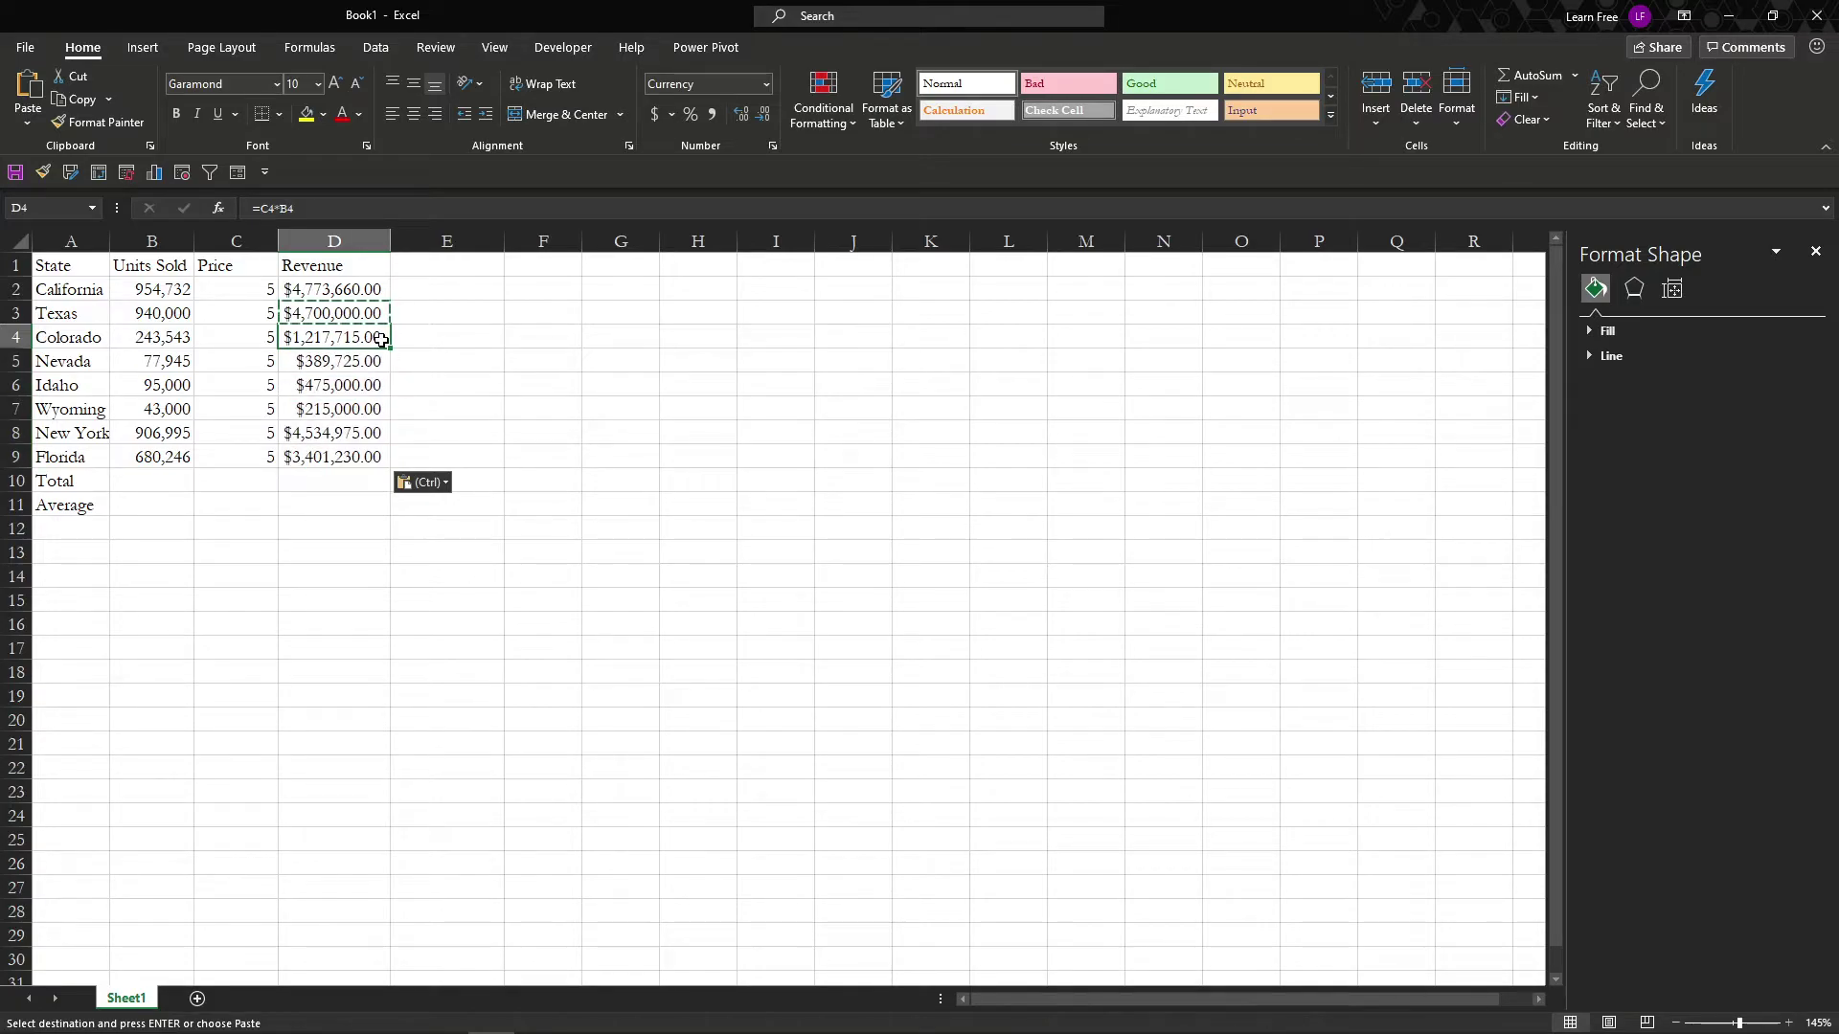
double_click(380, 340)
key(Escape)
click(346, 355)
double_click(345, 354)
key(Escape)
click(346, 381)
double_click(346, 386)
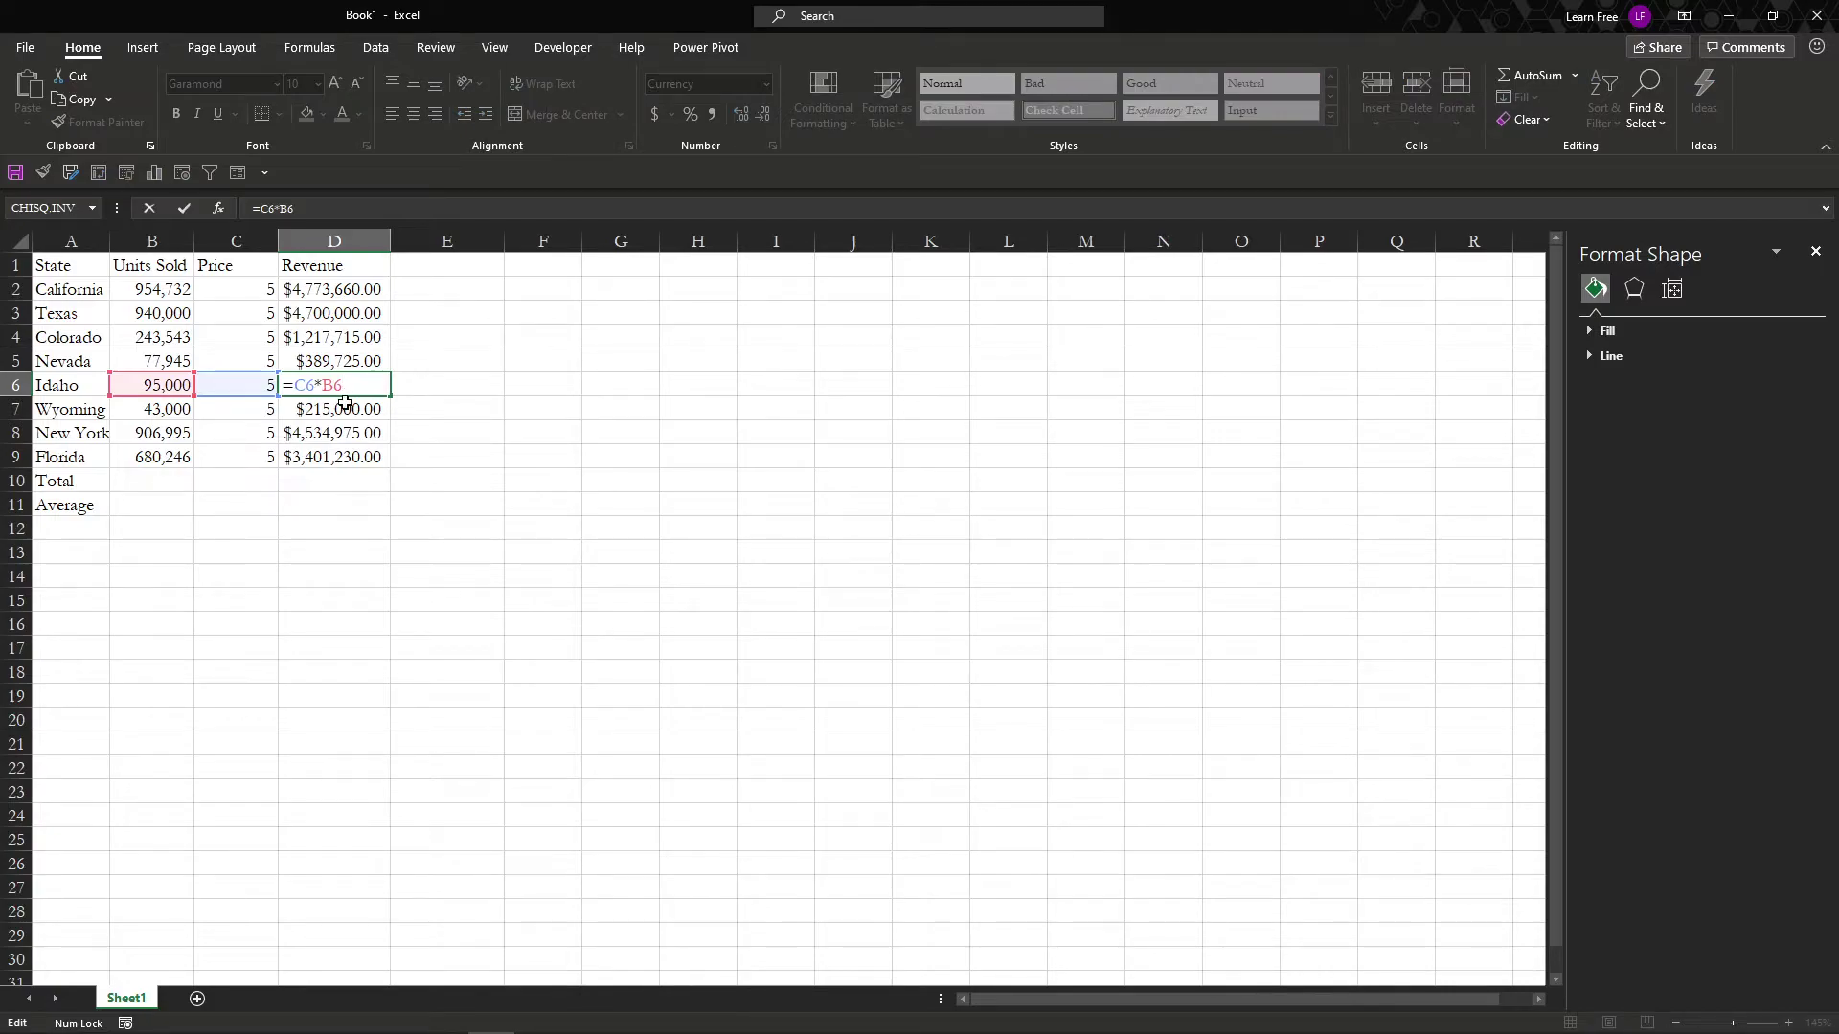
key(Escape)
click(346, 406)
double_click(346, 406)
key(Escape)
click(345, 430)
double_click(346, 429)
key(Escape)
Step: Total the units sold in B10 with the formula =SUM(B2:B9)
click(139, 484)
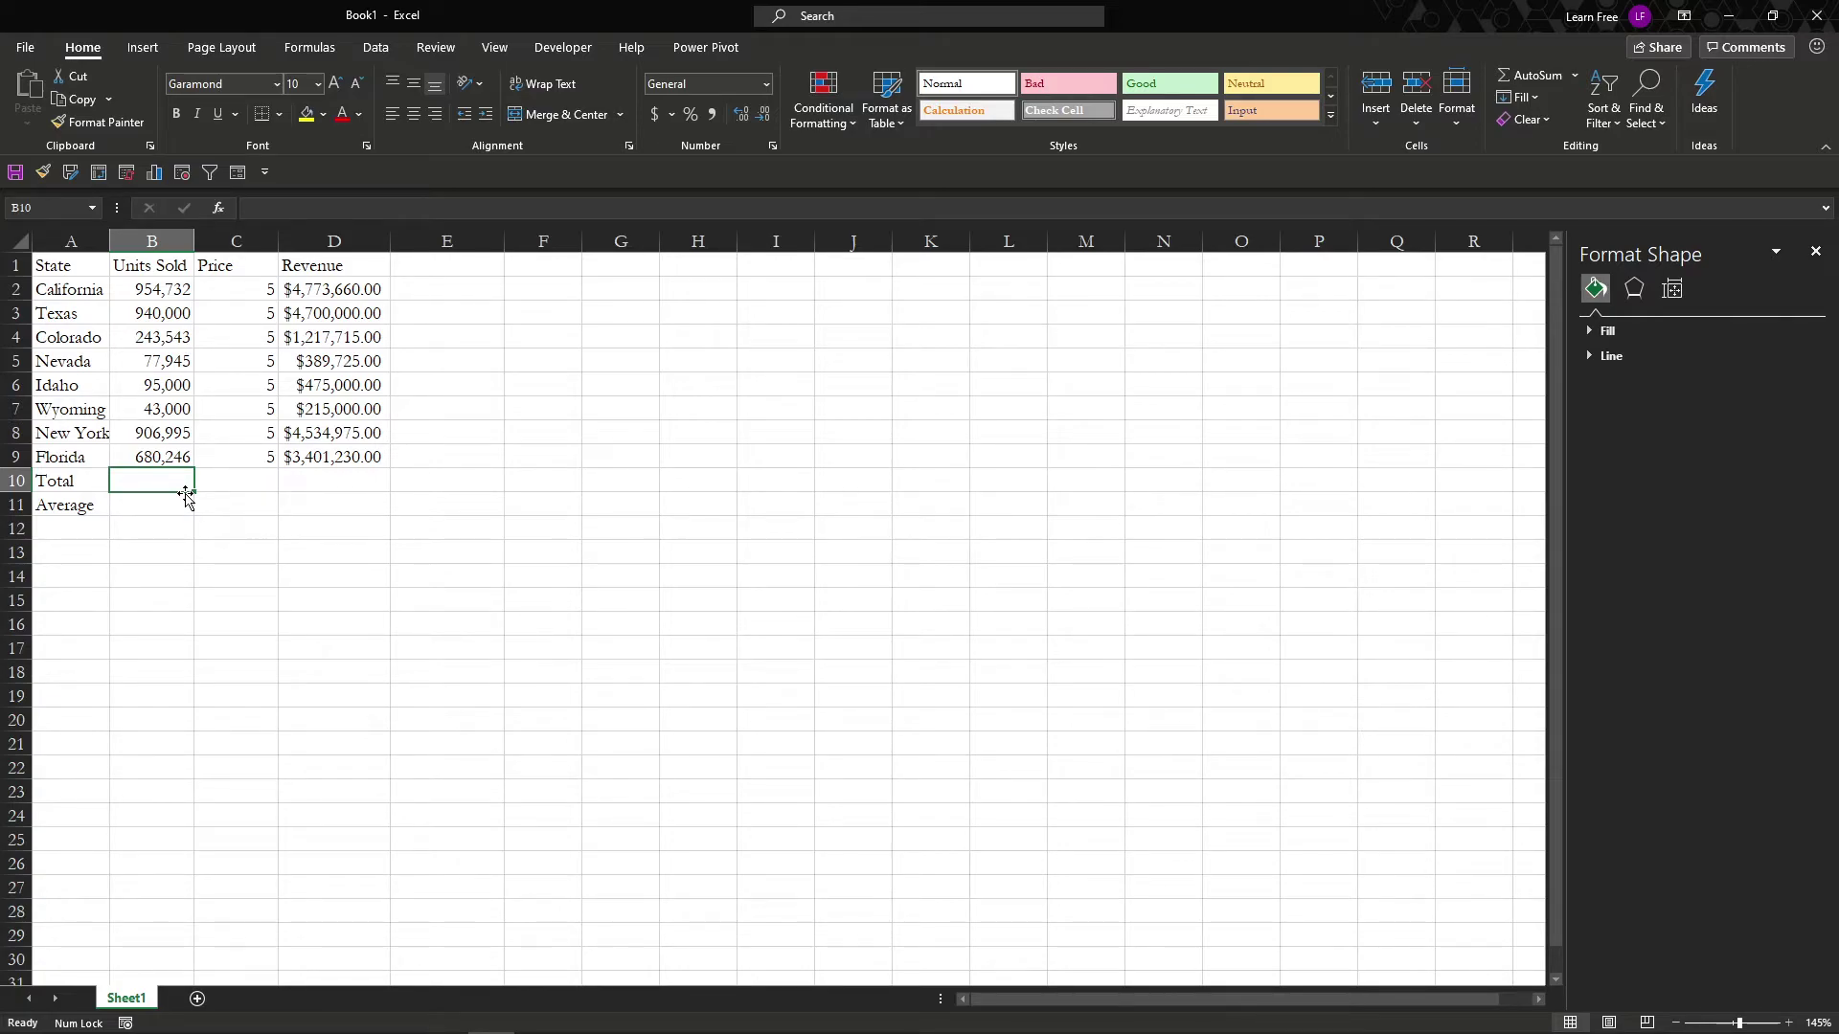
drag(162, 291, 161, 459)
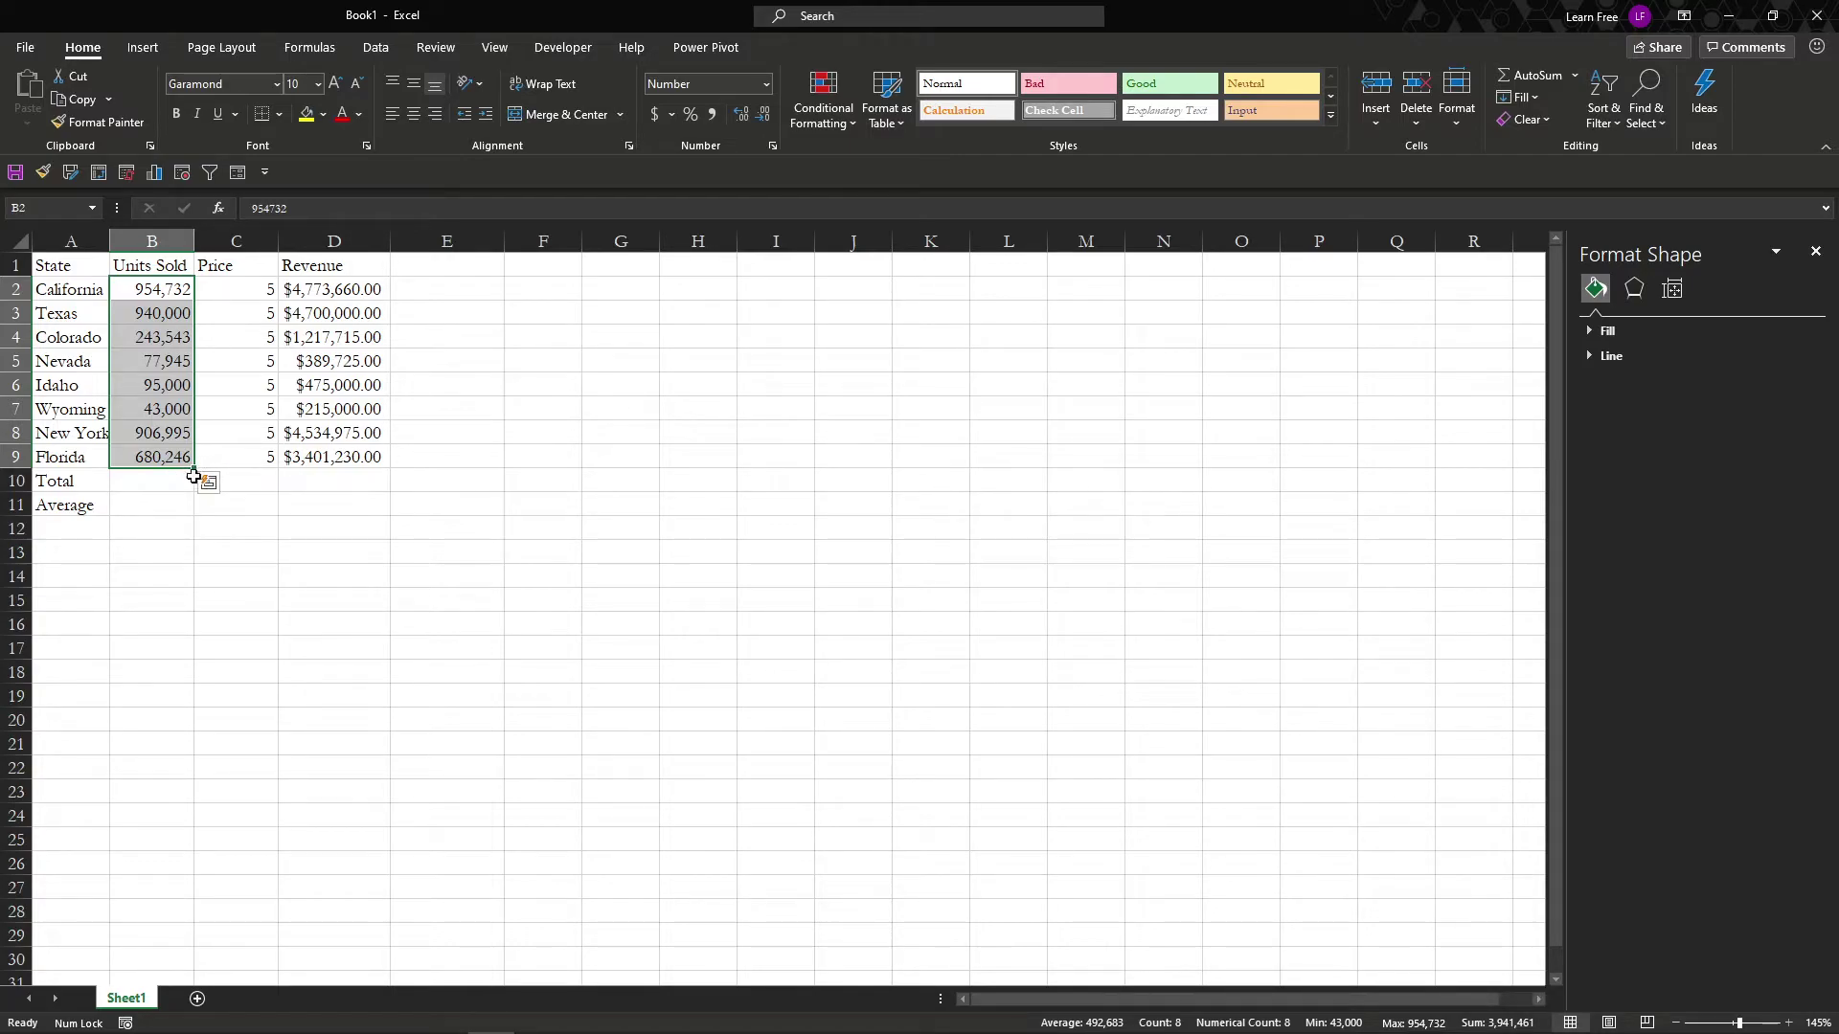
click(165, 484)
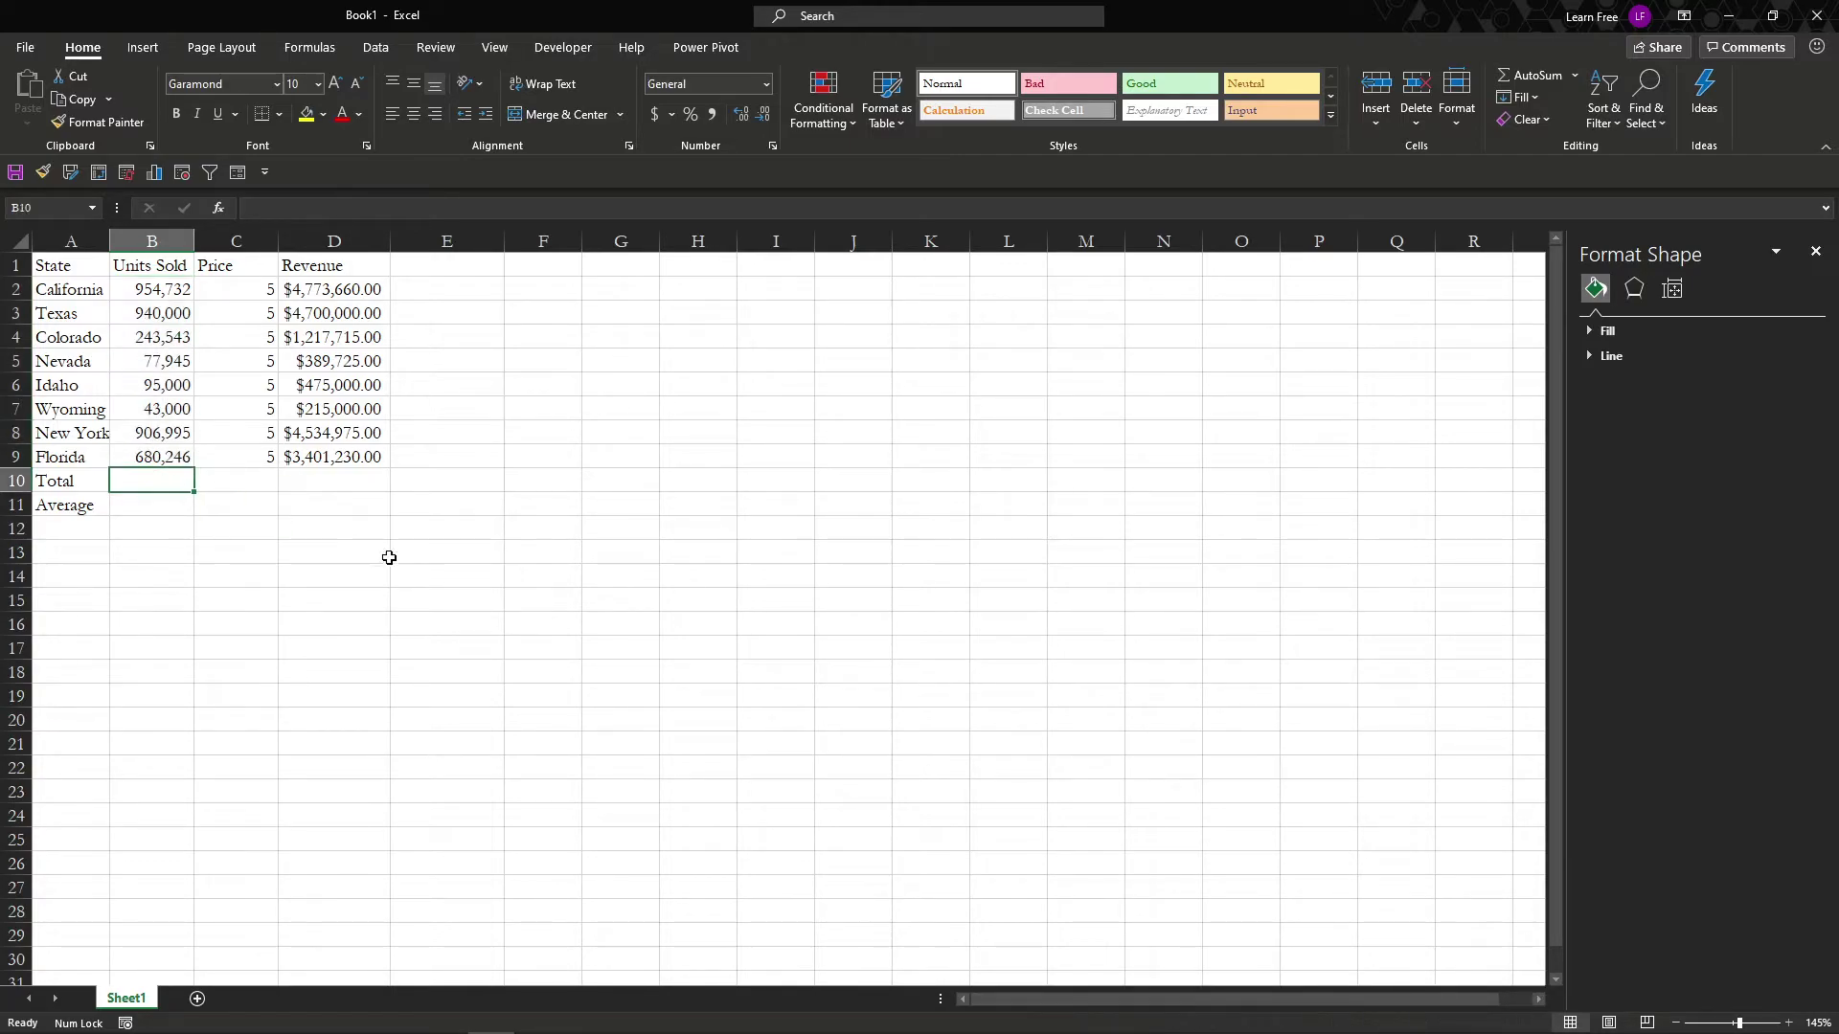
text(=)
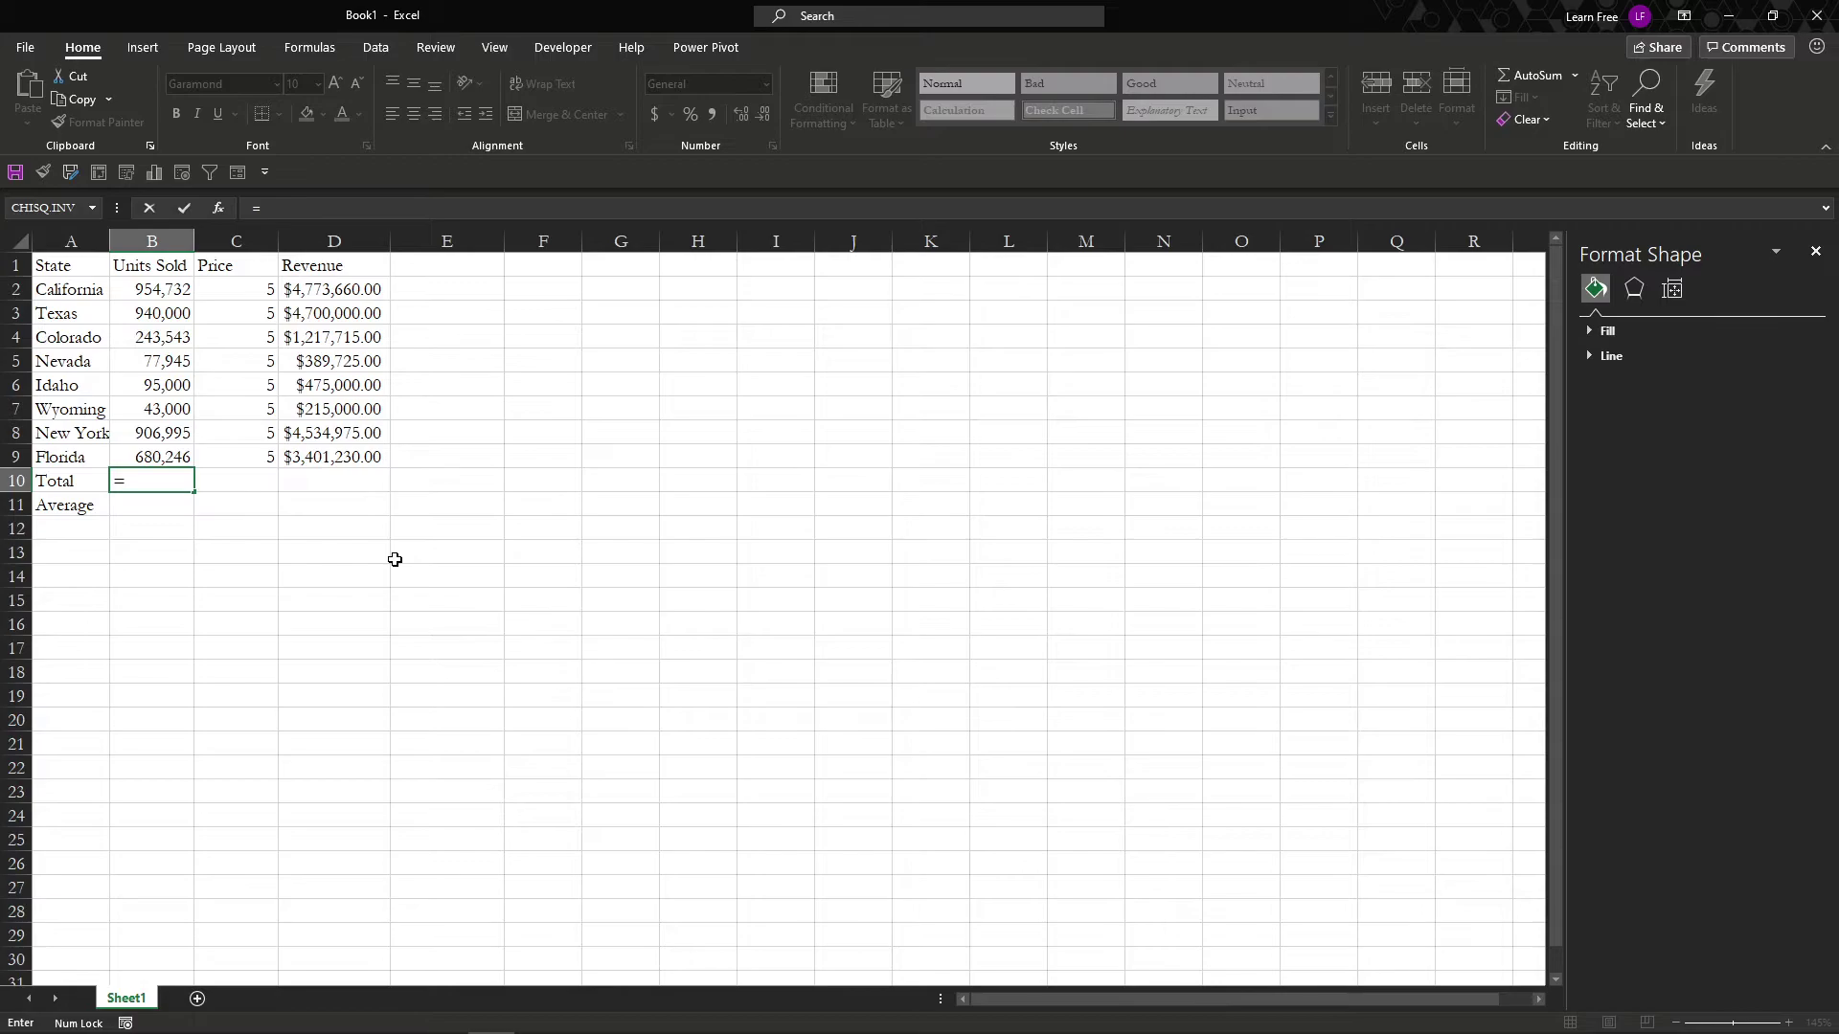
text(sum)
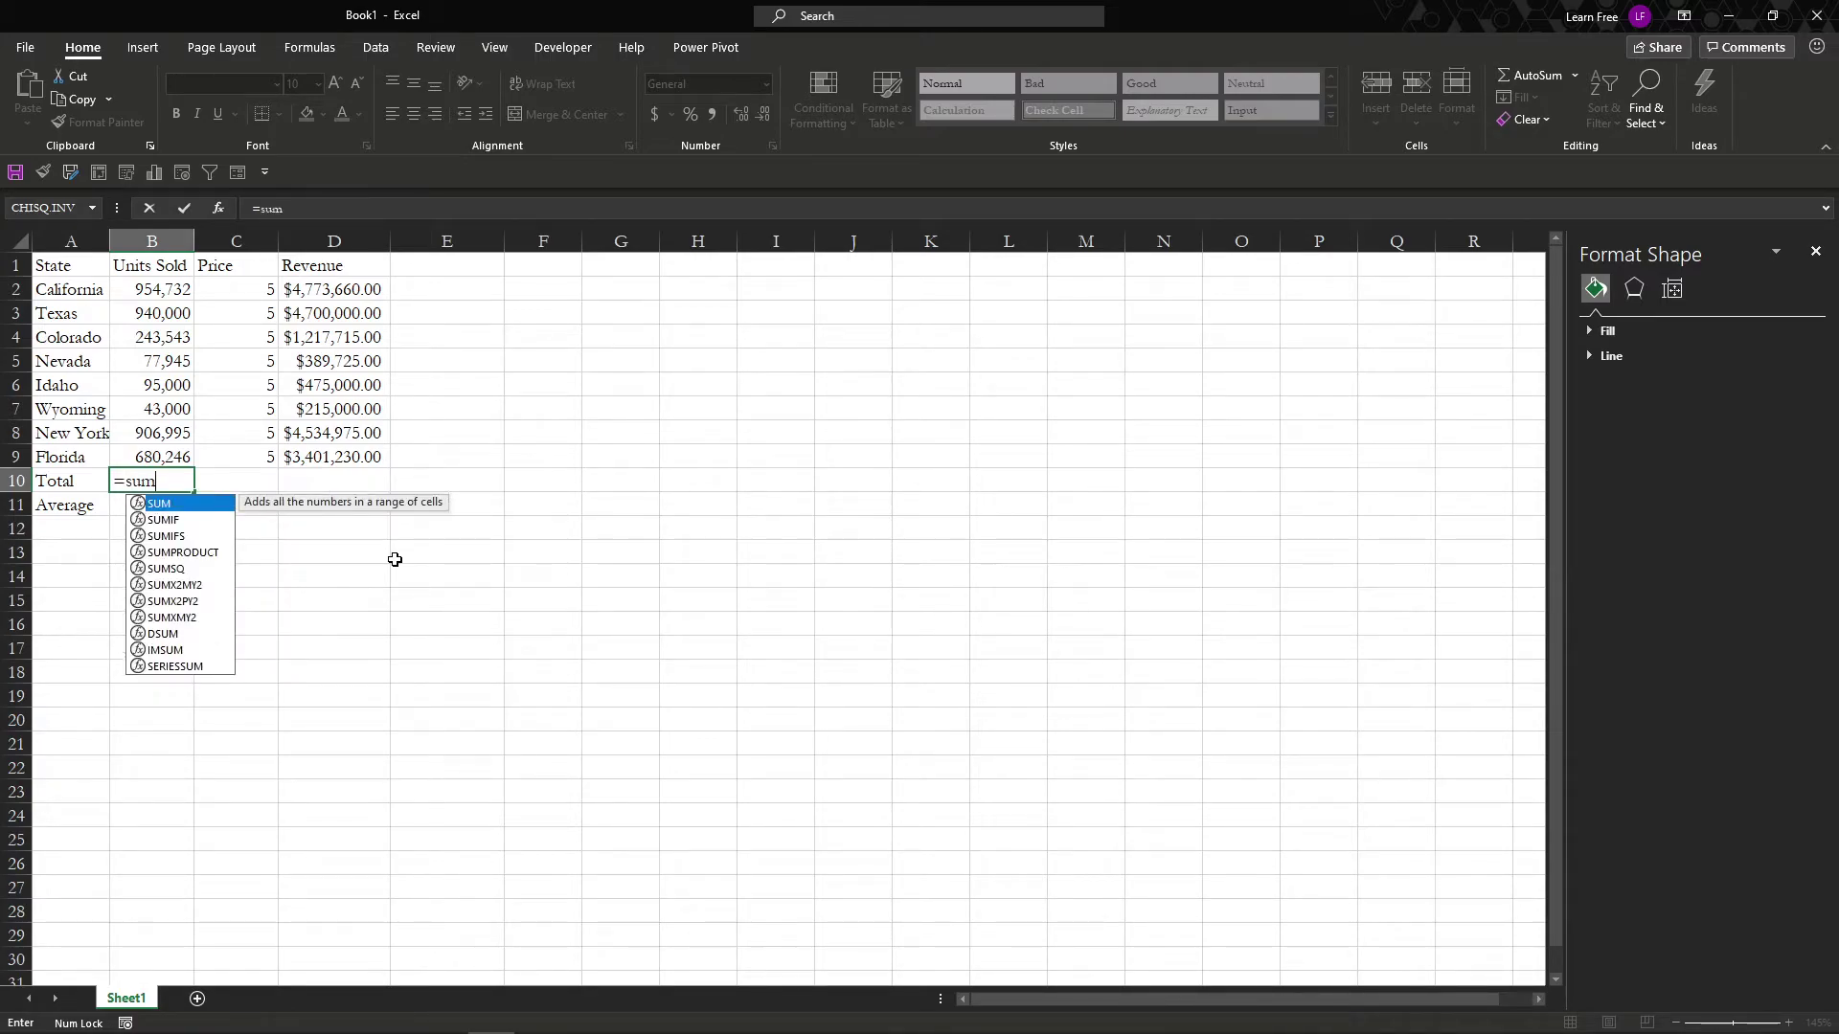
double_click(203, 503)
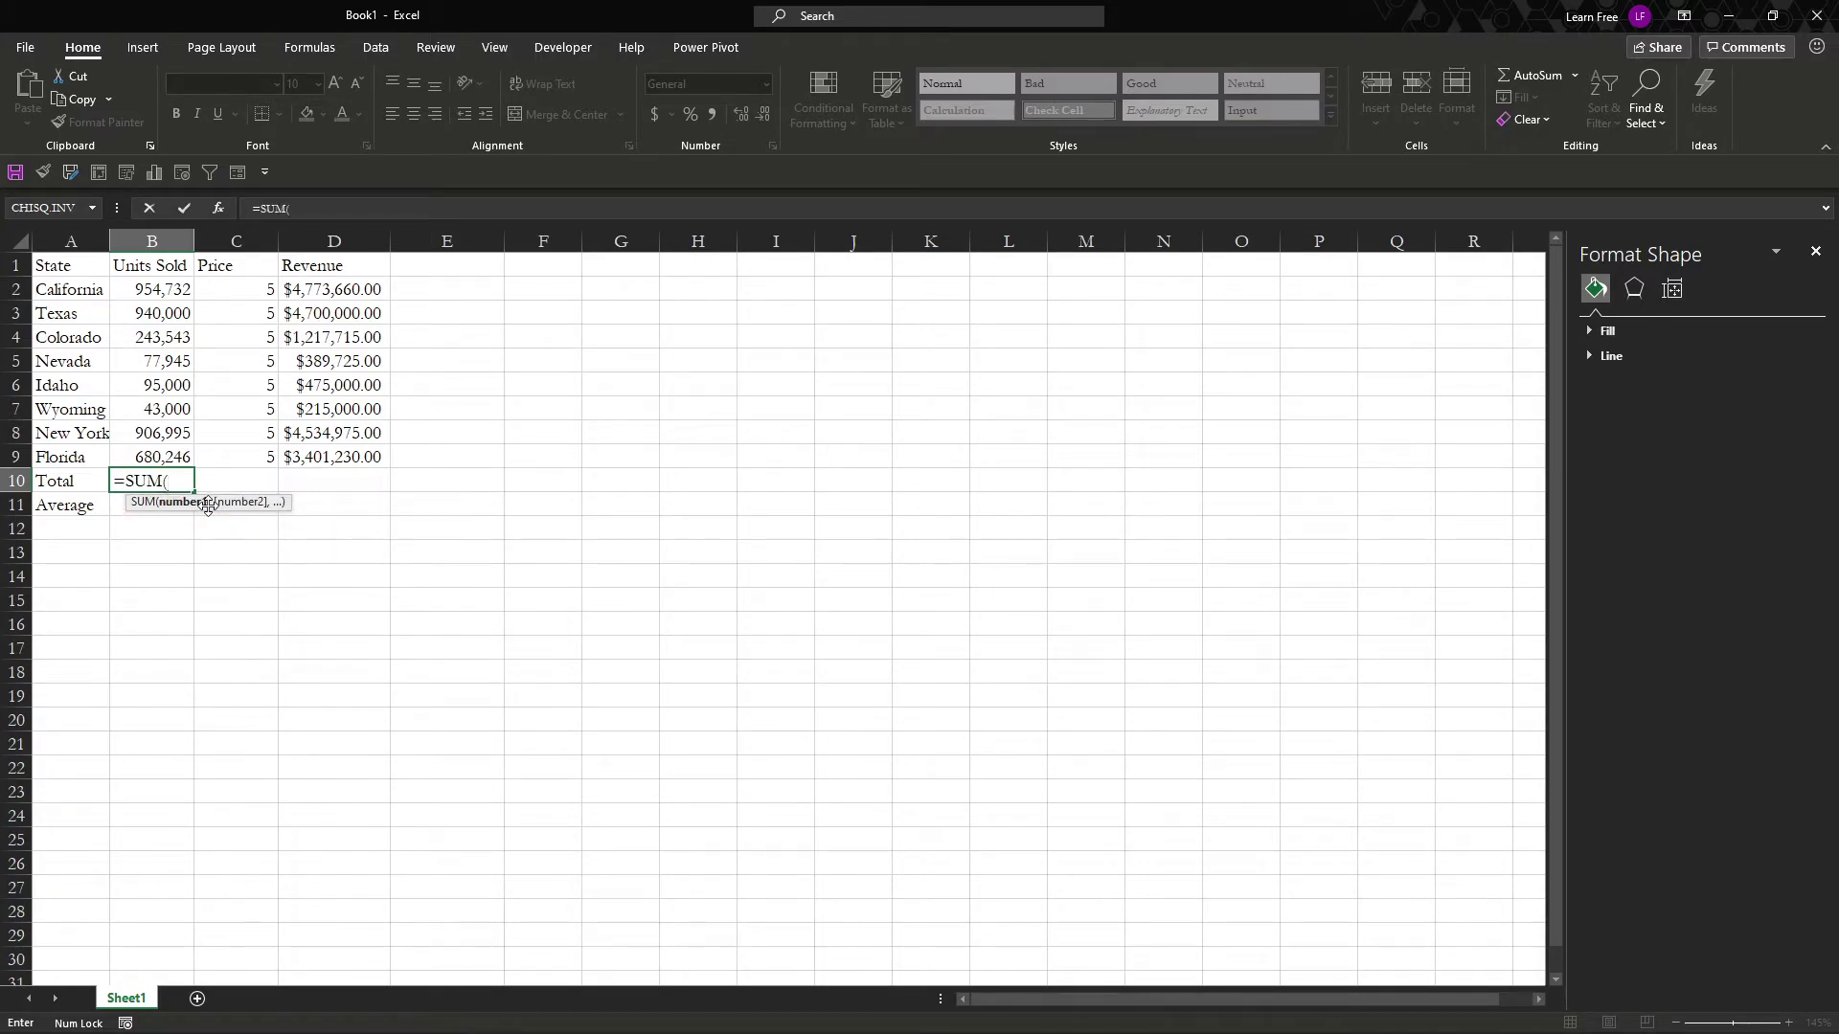
drag(180, 457, 175, 291)
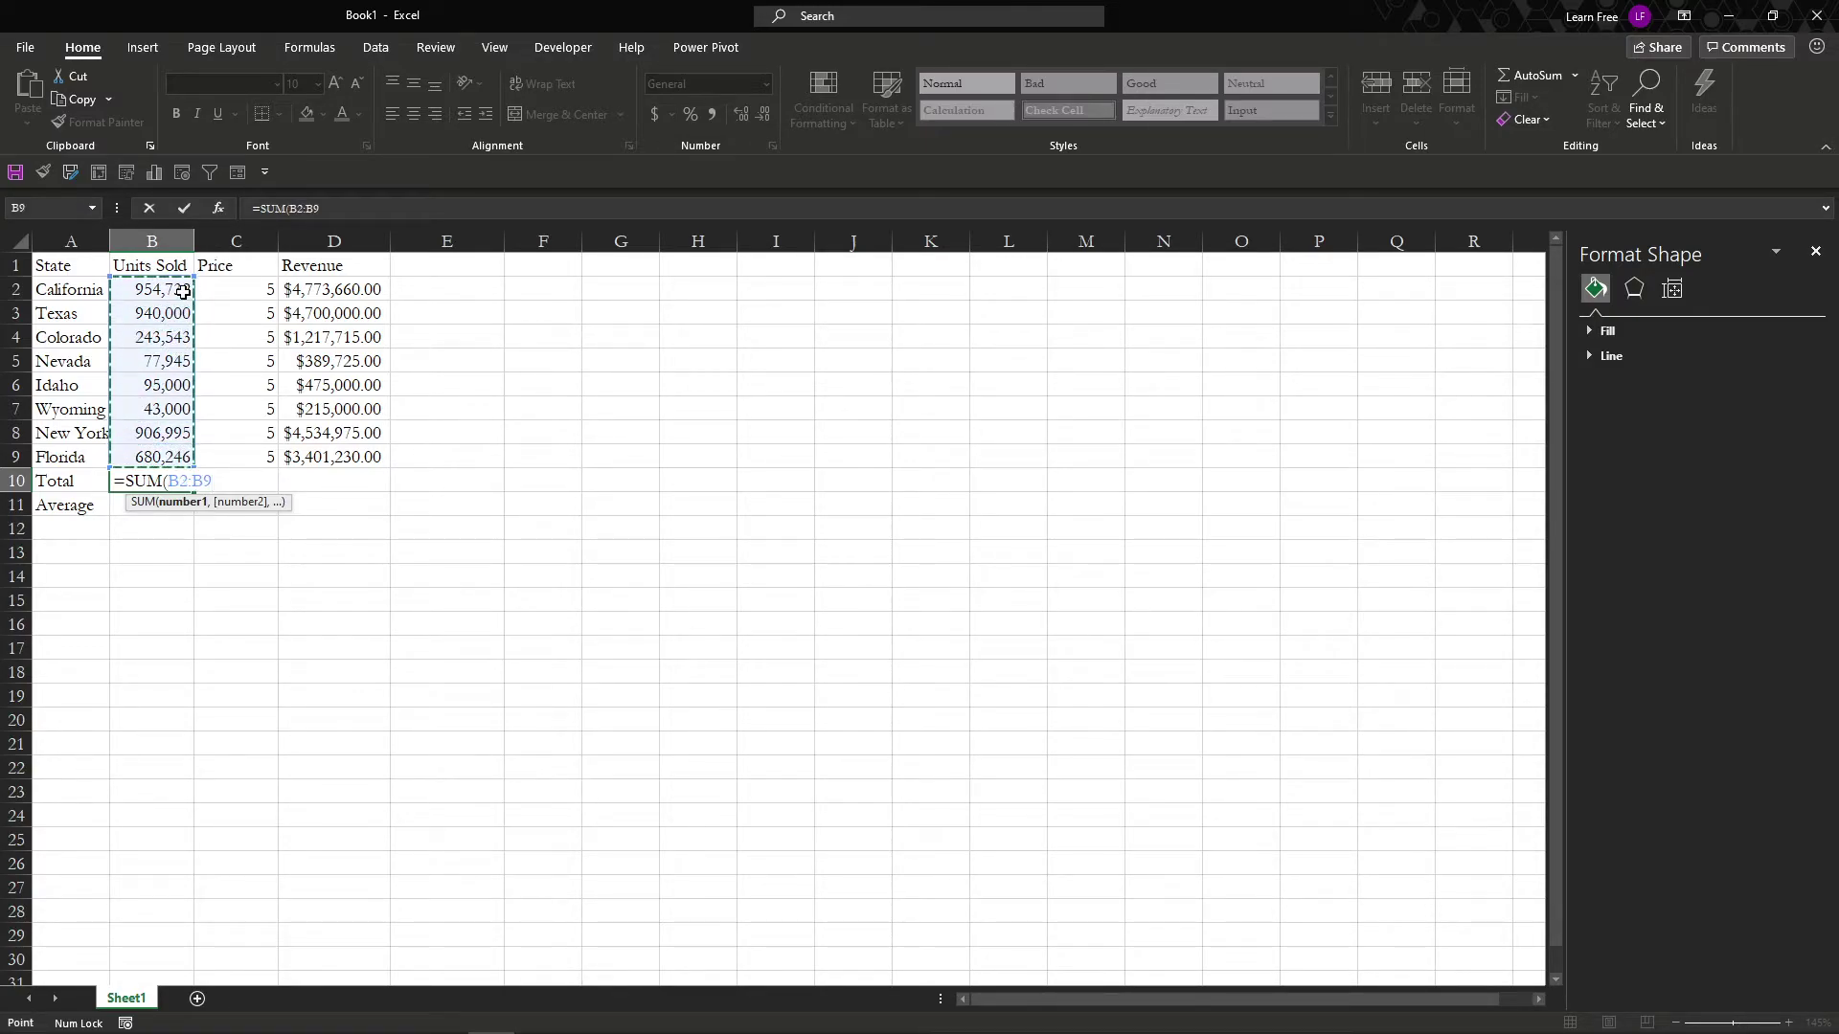
text())
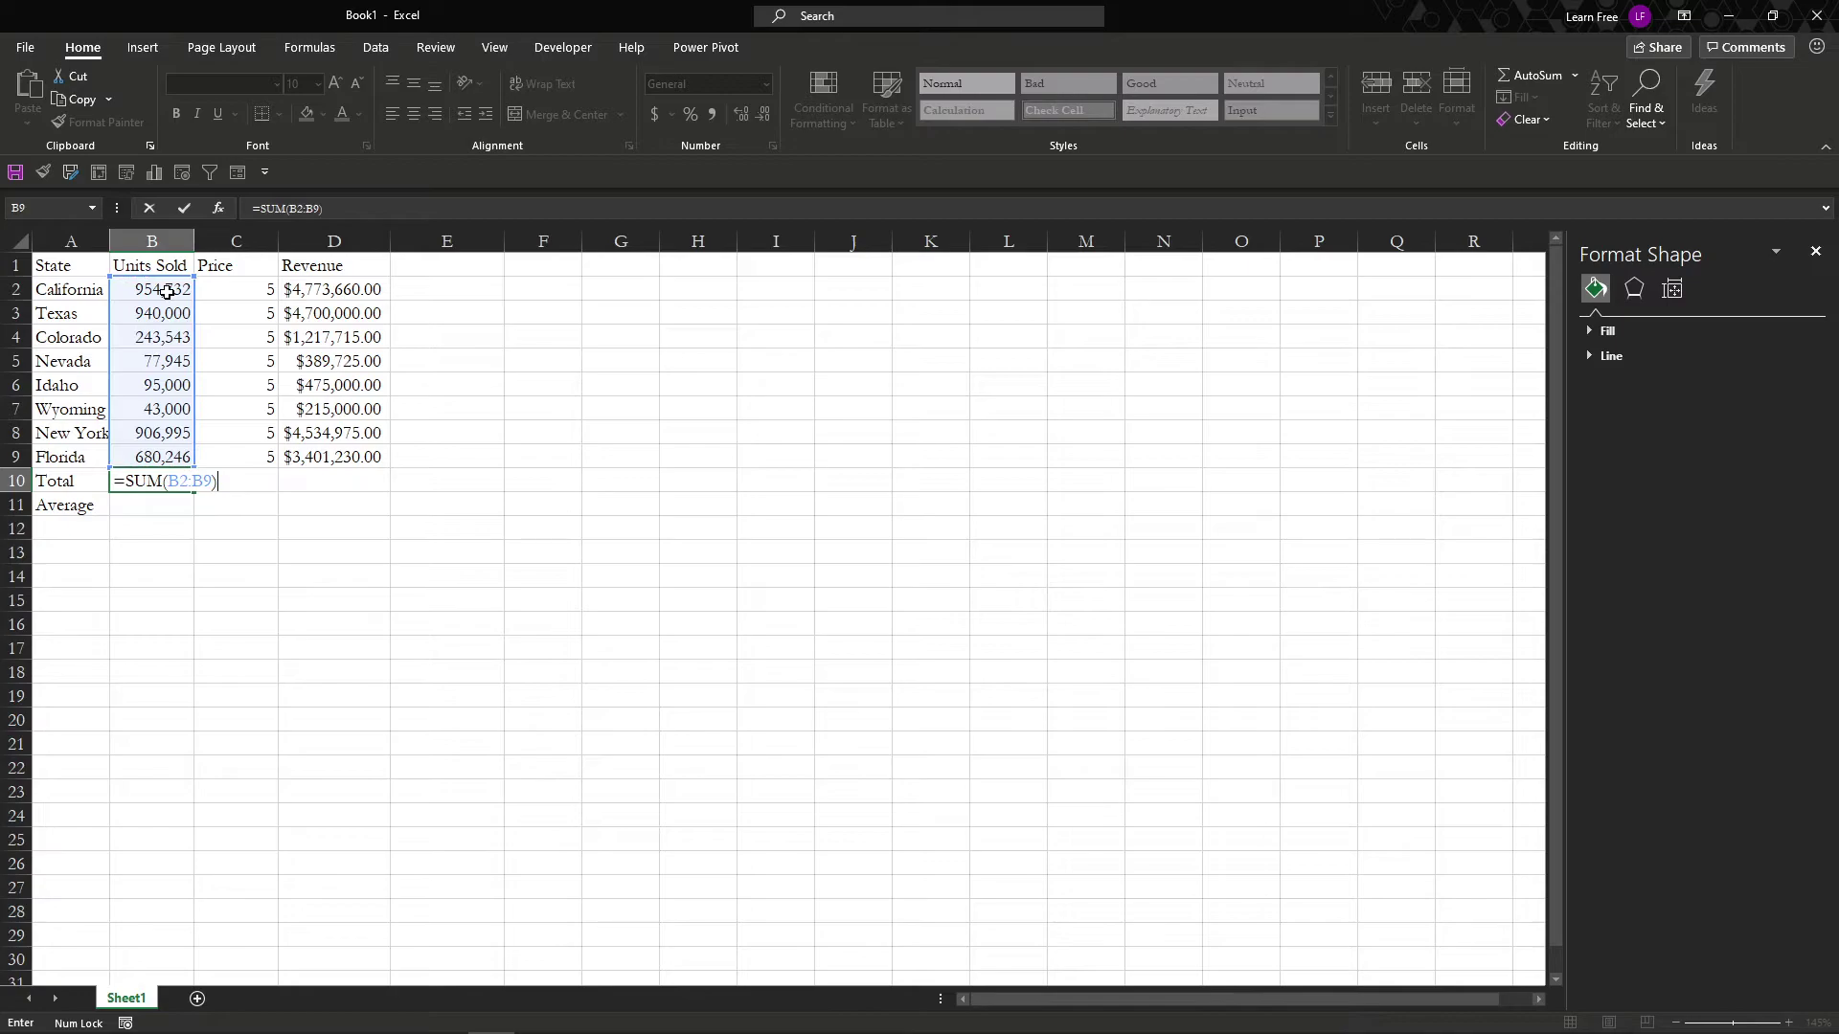
key(Return)
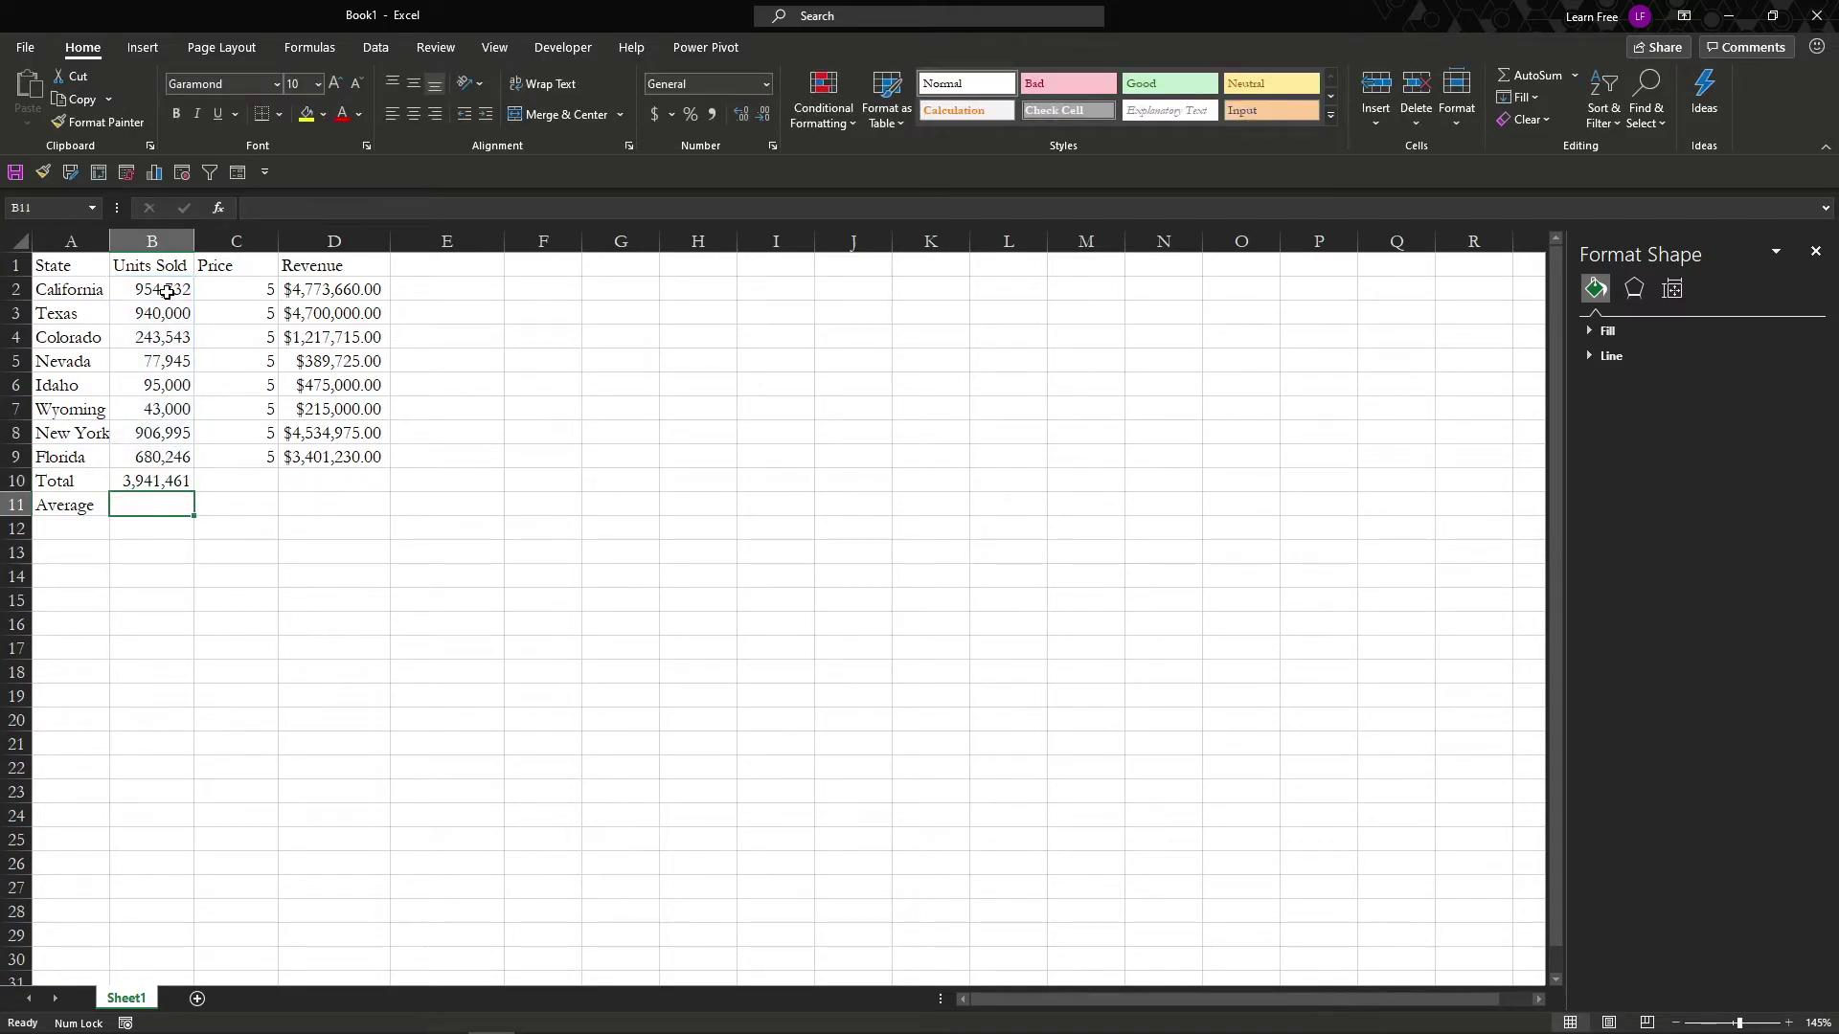
Step: Calculate the average price in C10 with the formula =AVERAGE(C2:C9)
key(Up)
key(Right)
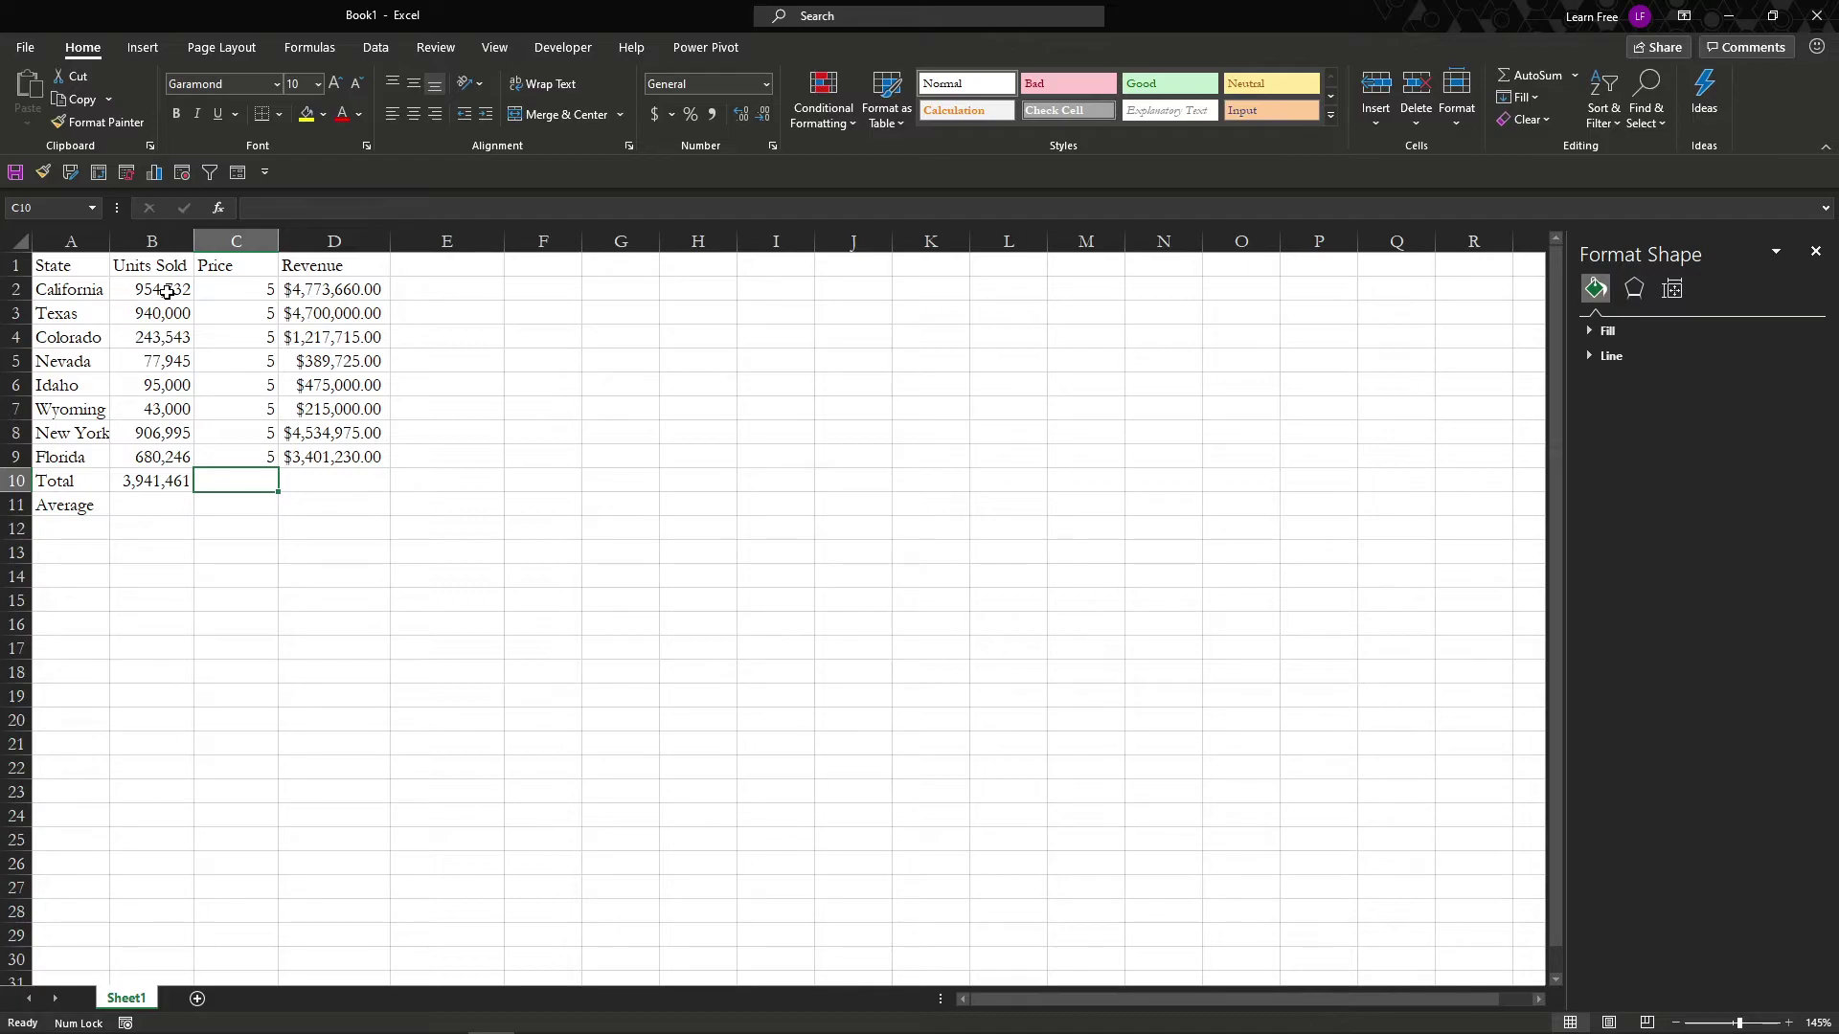
text(=aver)
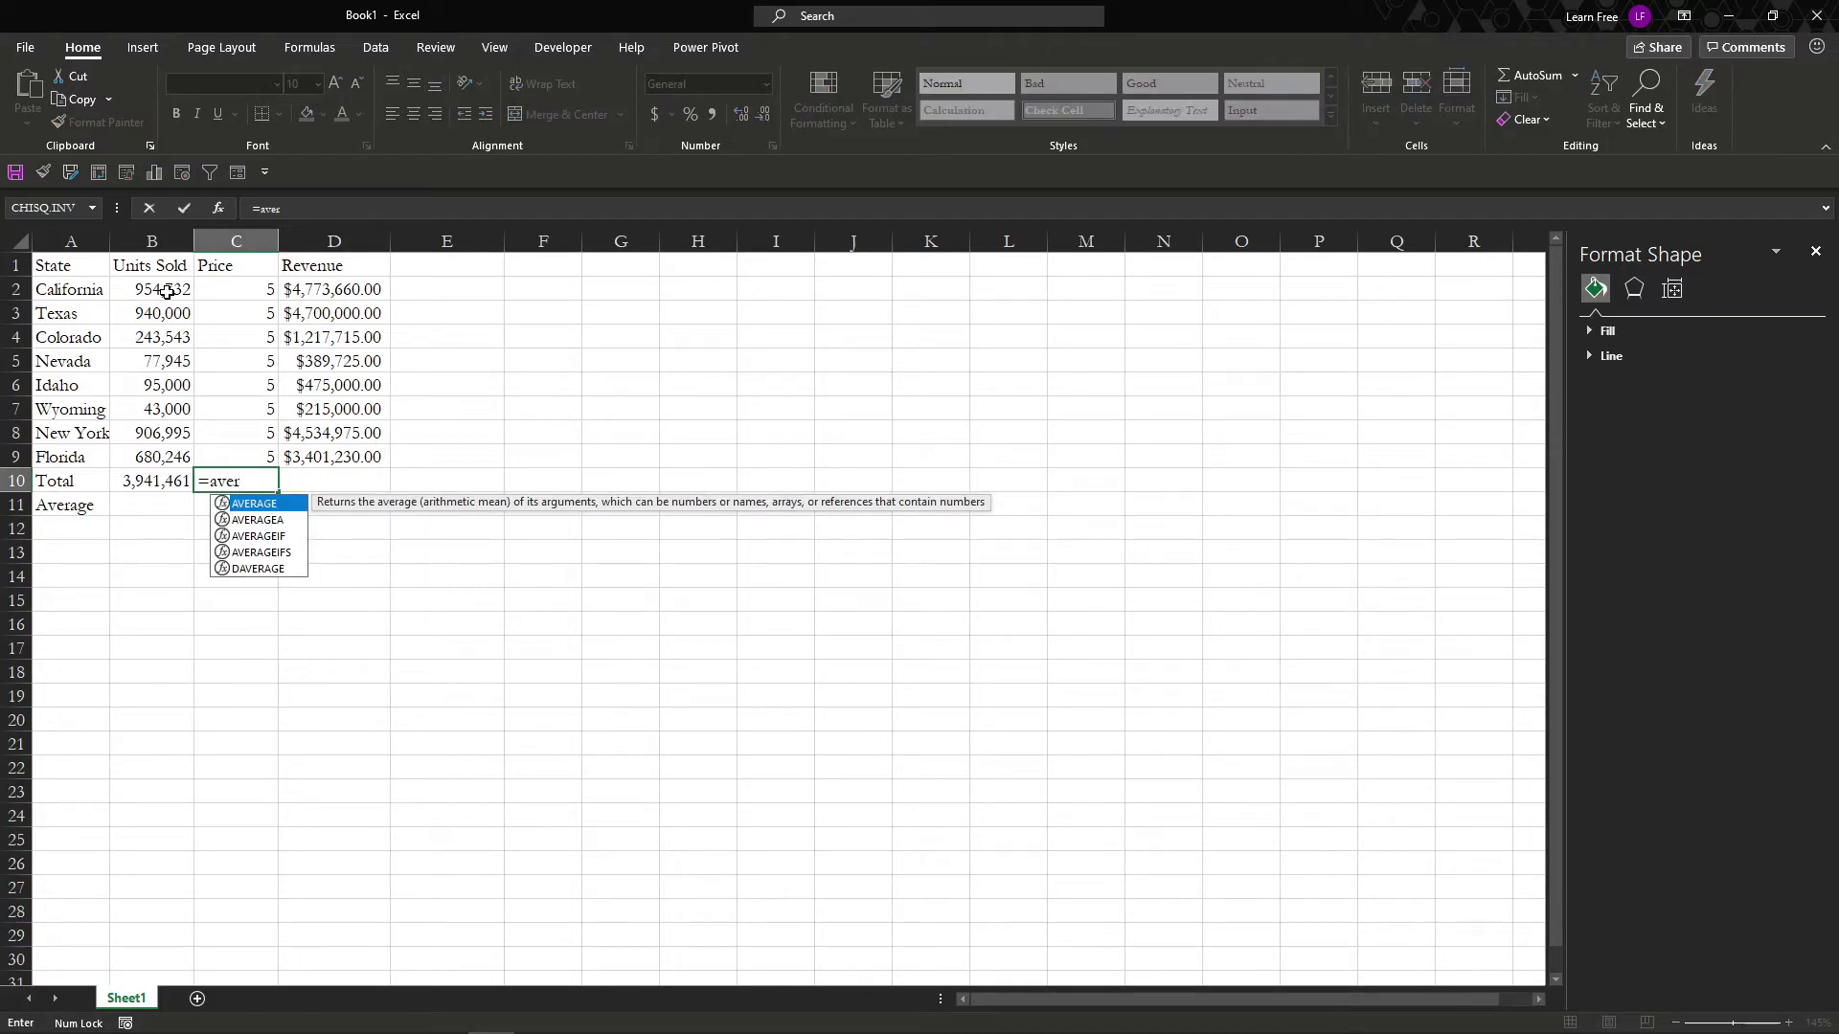
key(Tab)
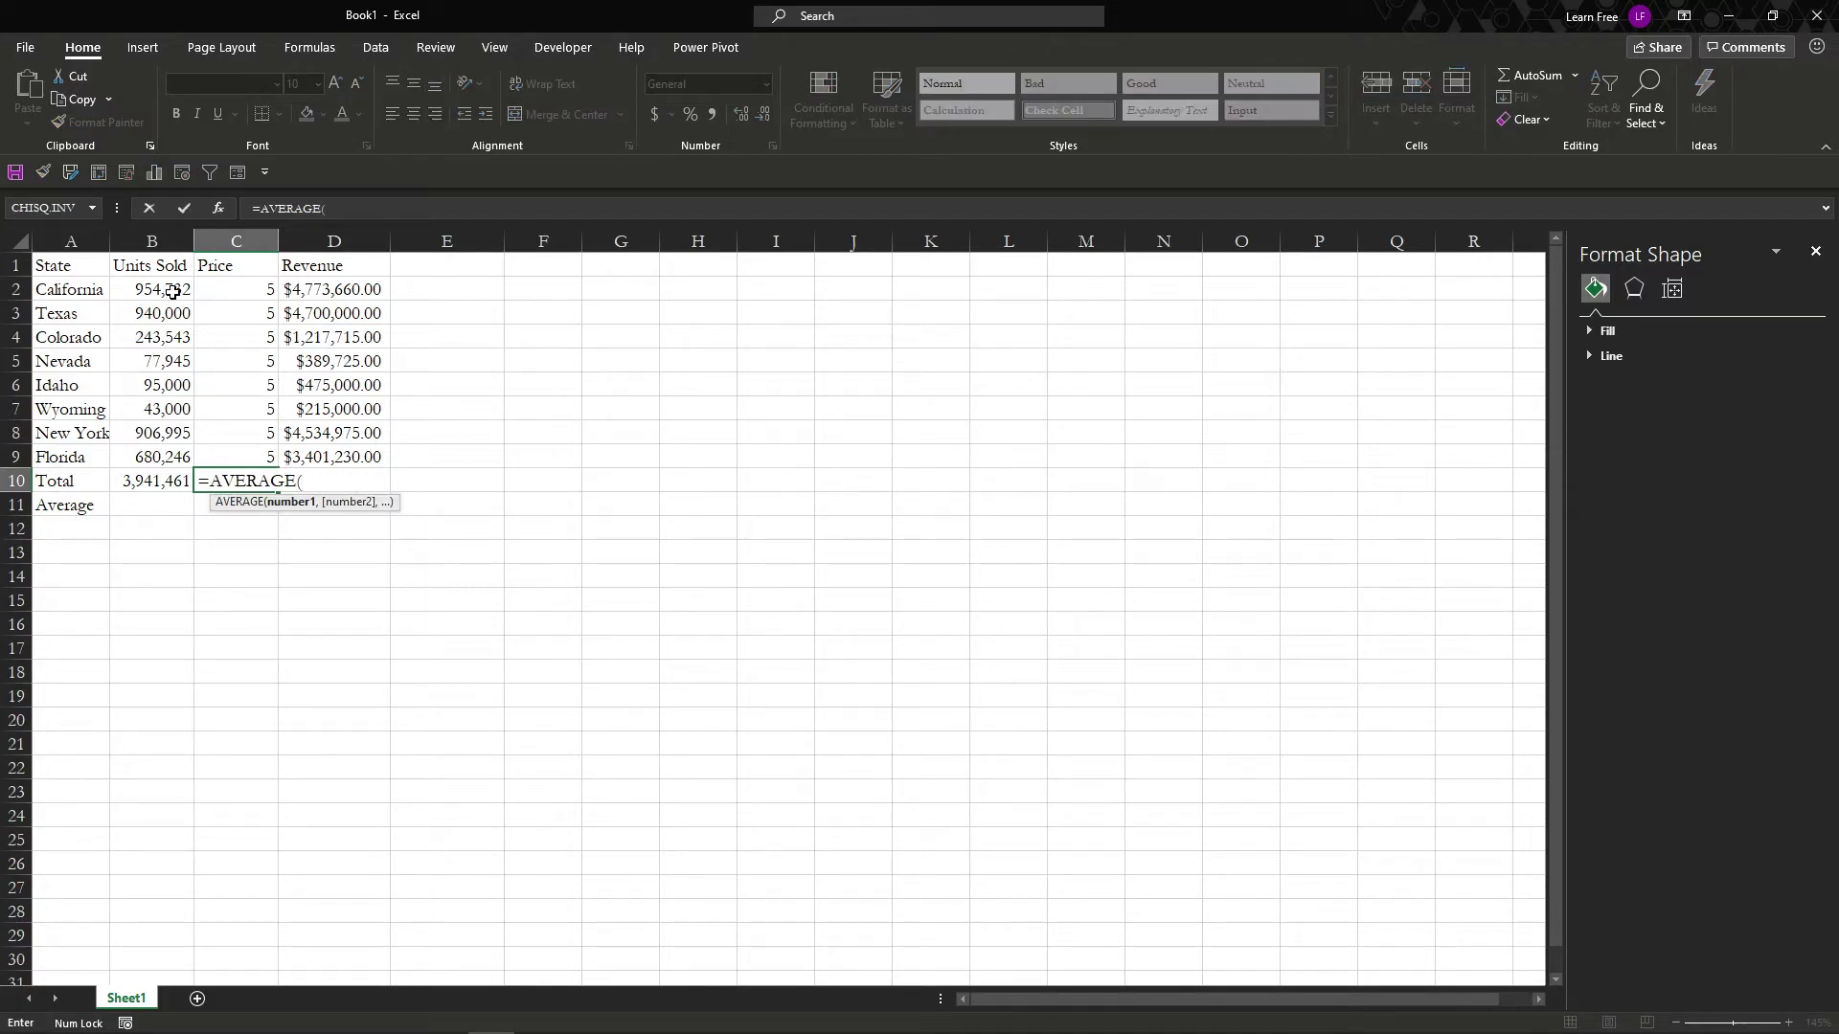
drag(233, 290, 261, 454)
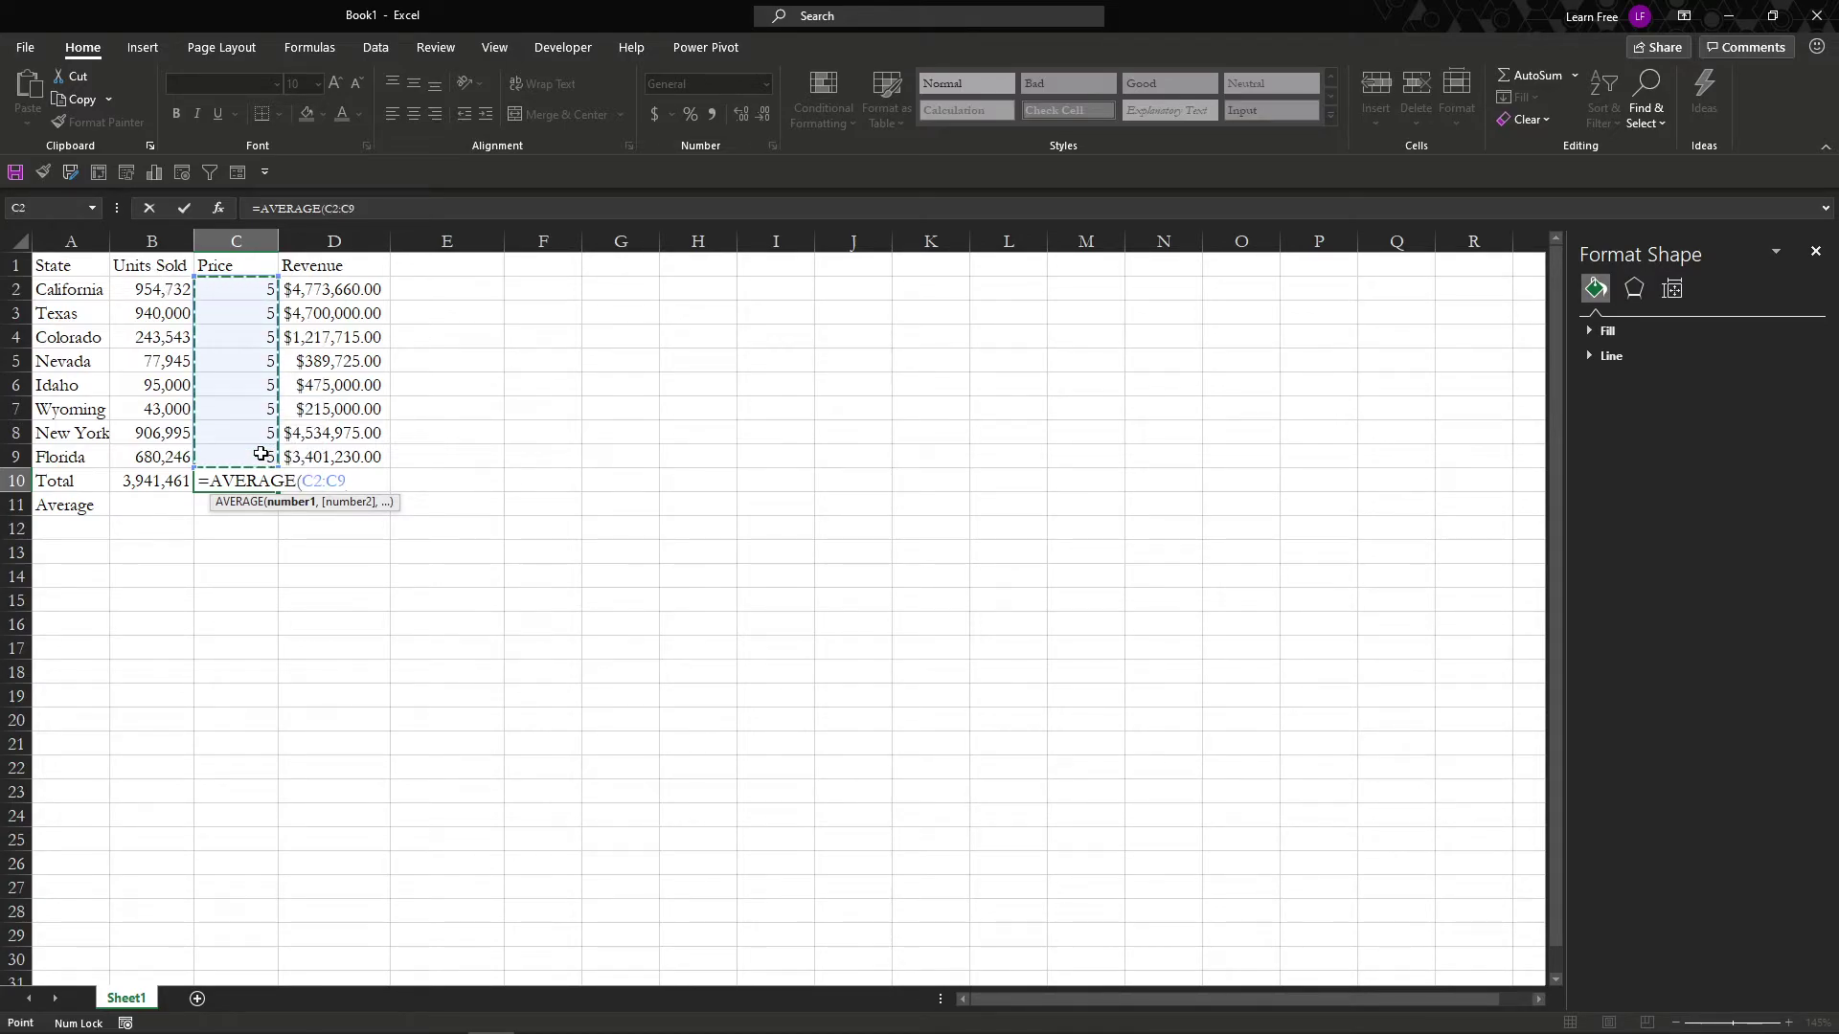
text())
key(Return)
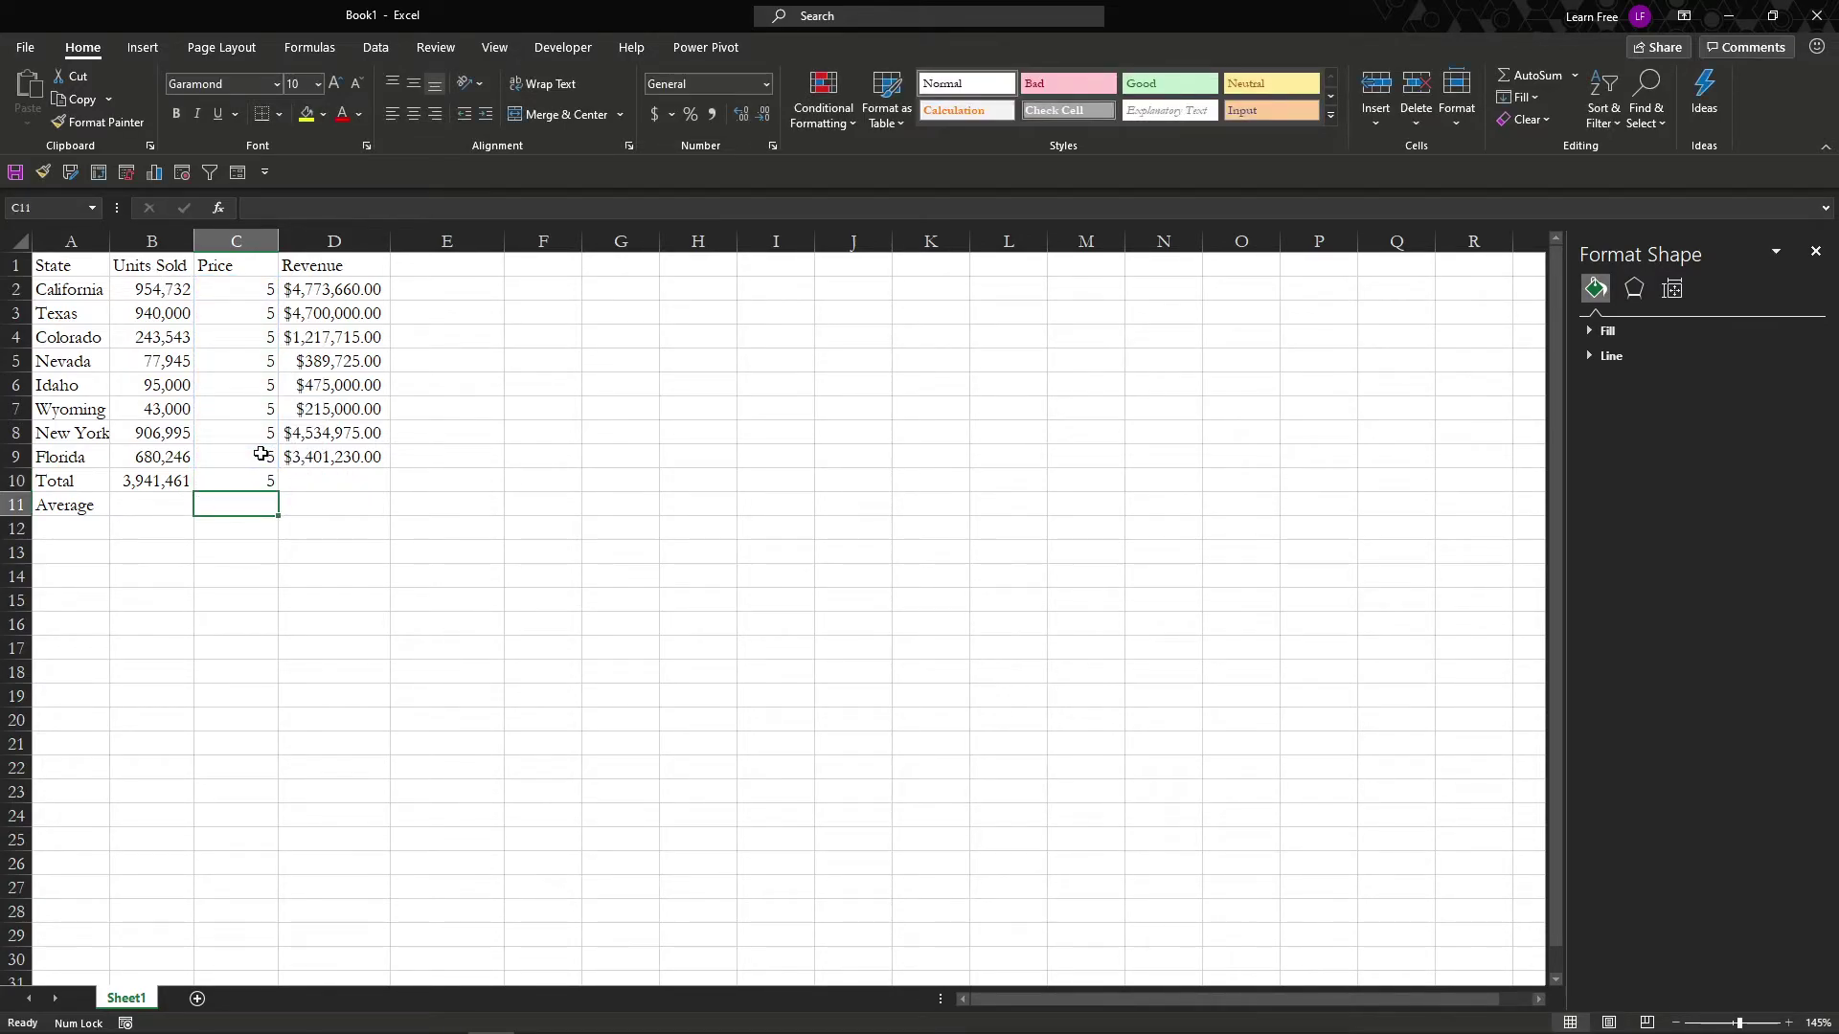
Step: Set the Texas price in C3 to 6.72
click(242, 337)
click(242, 315)
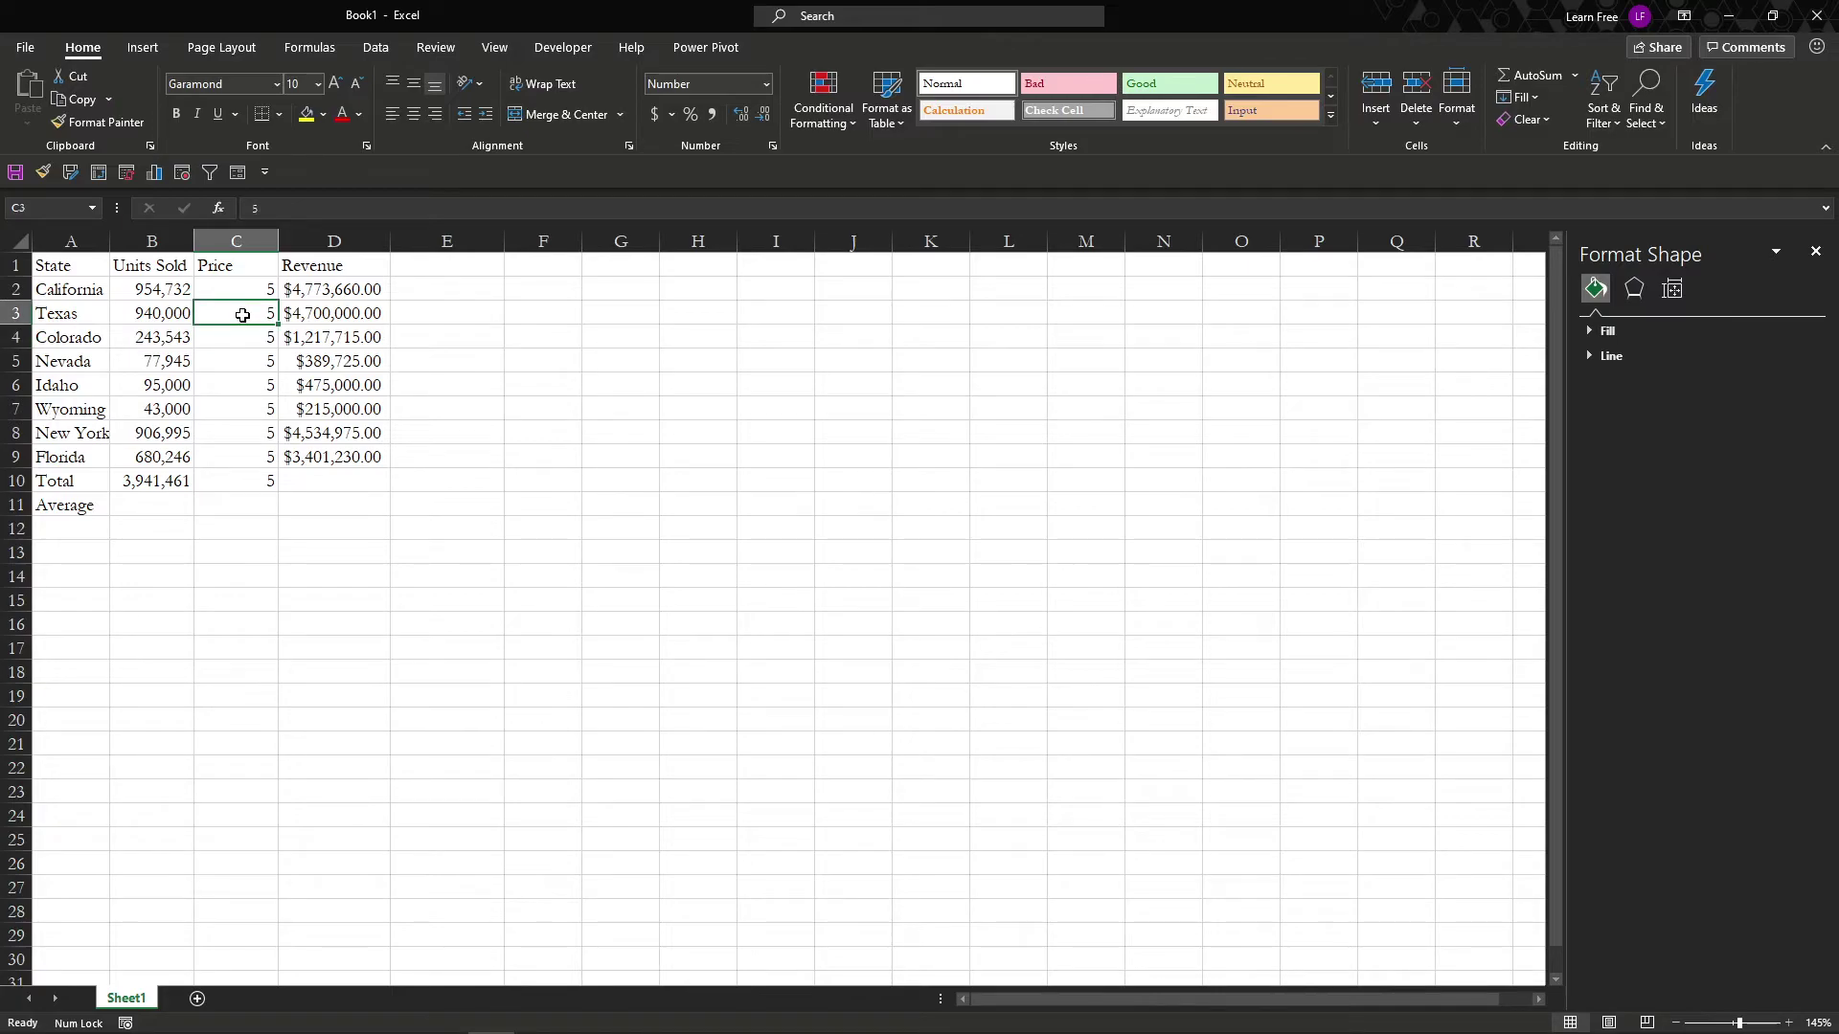
text(6.7)
text(2)
key(Return)
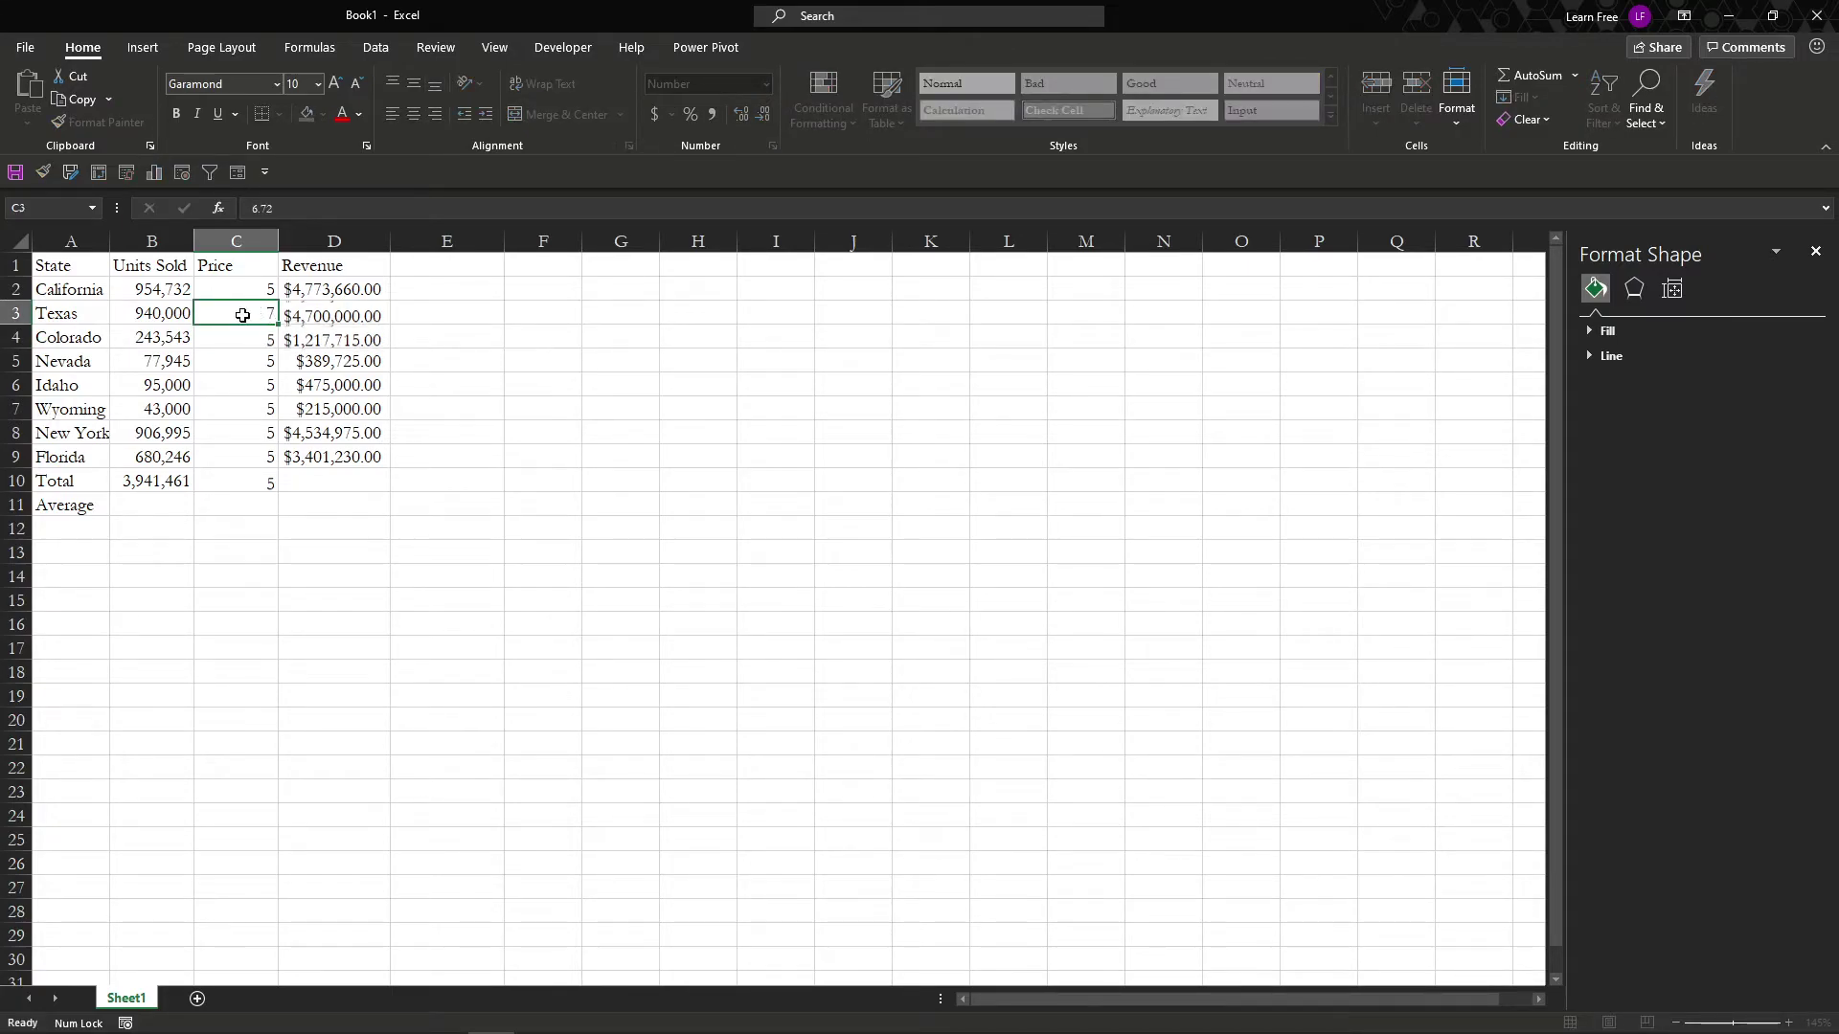
key(Return)
key(Up)
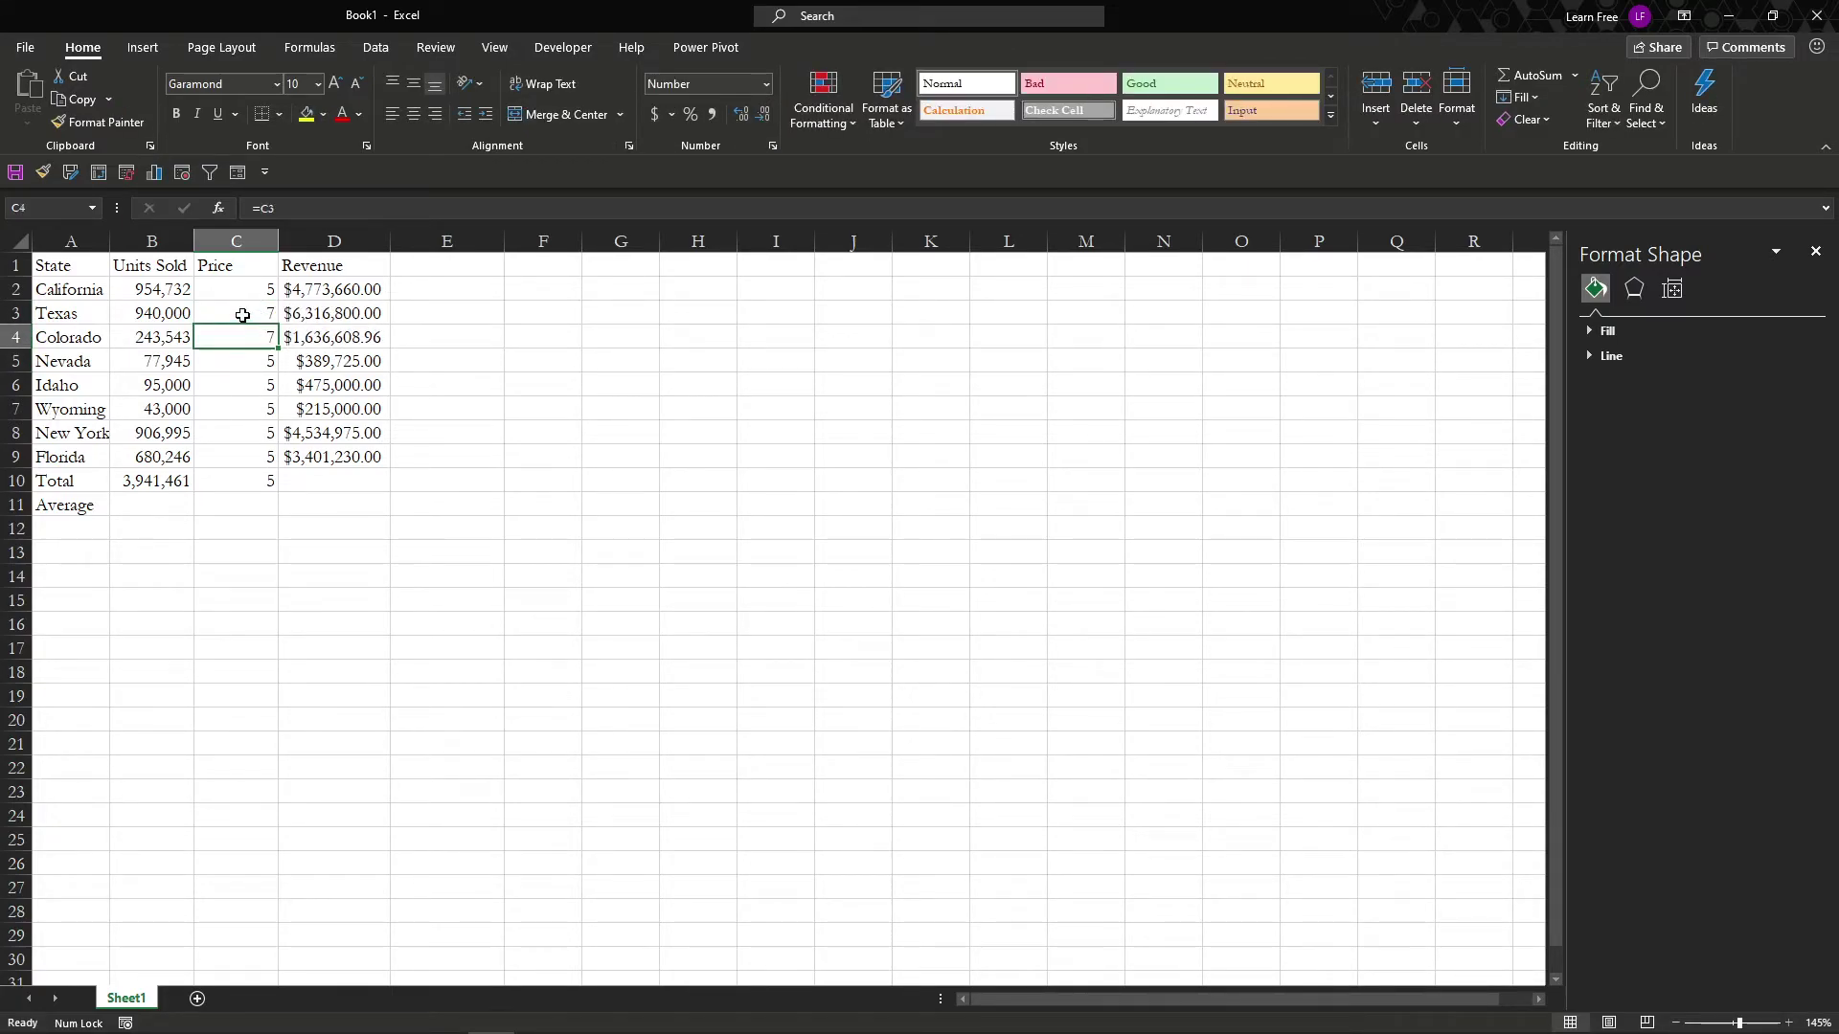
Step: Set the Nevada price in C5 to 9.45 and check the average price formula in C10
key(Down)
text(9.45)
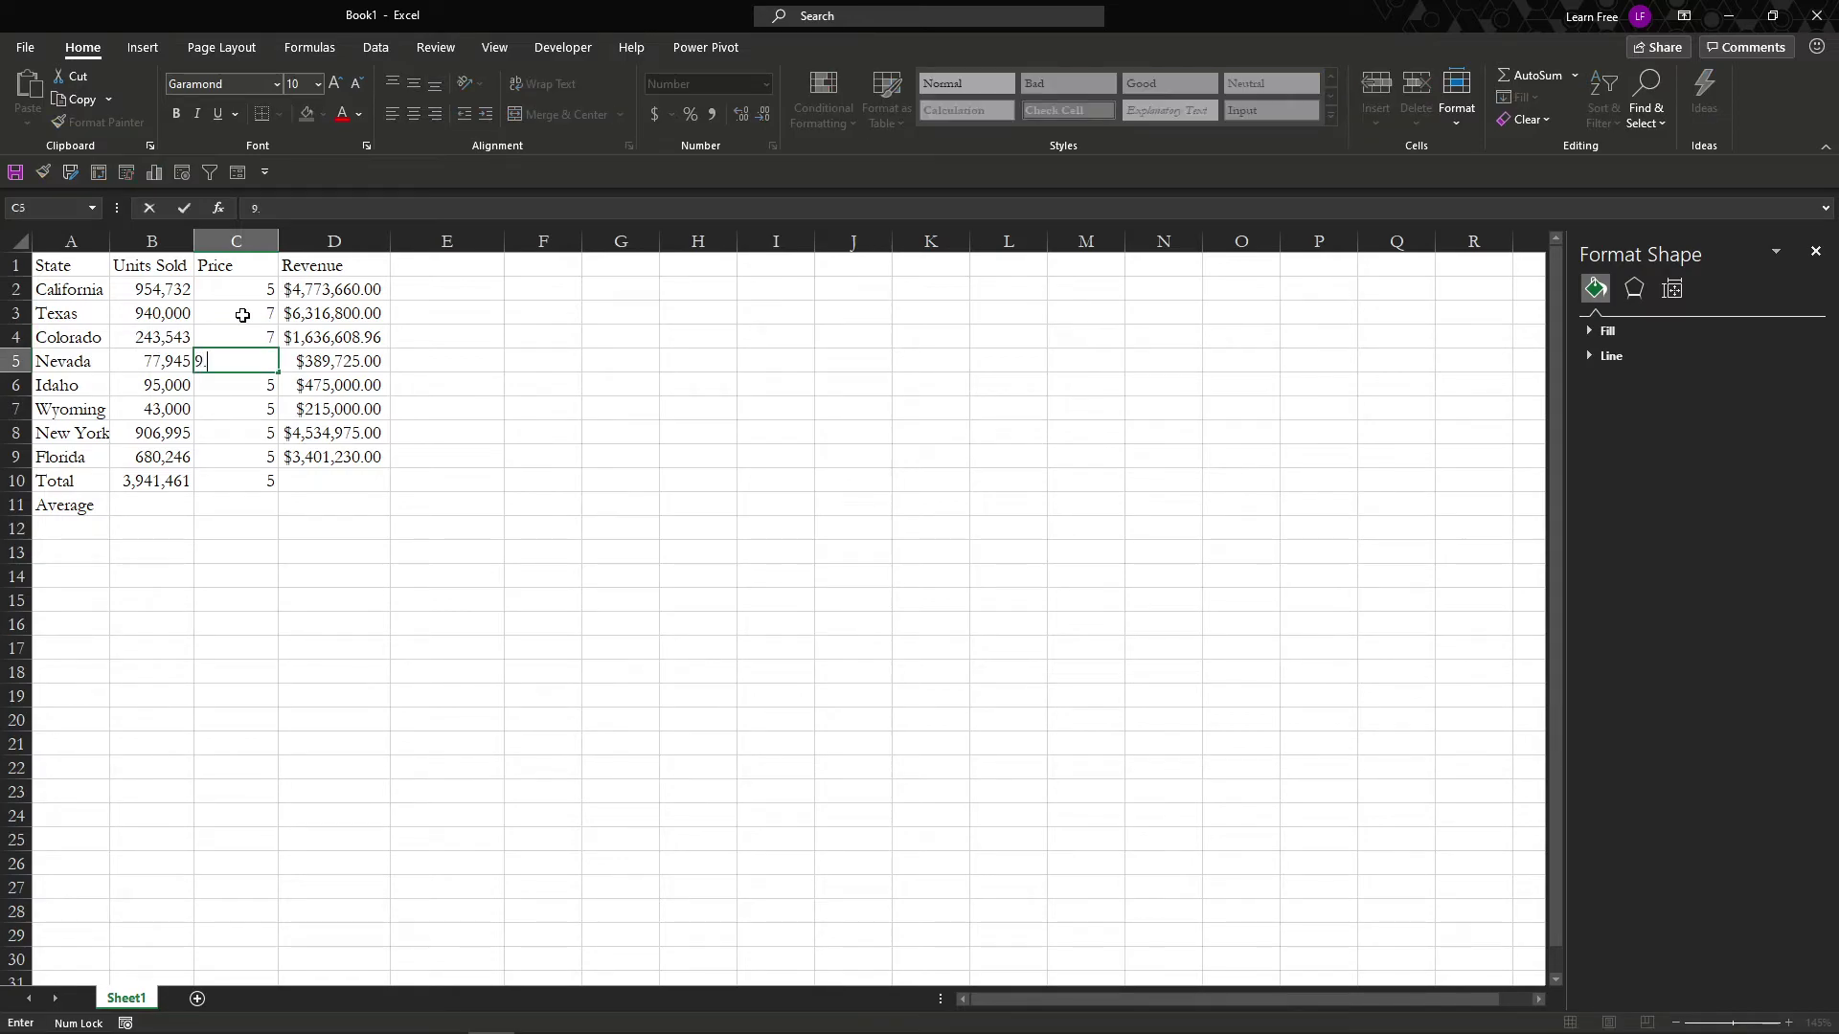
key(Return)
key(Down)
key(Down)
key(Down)
key(Down)
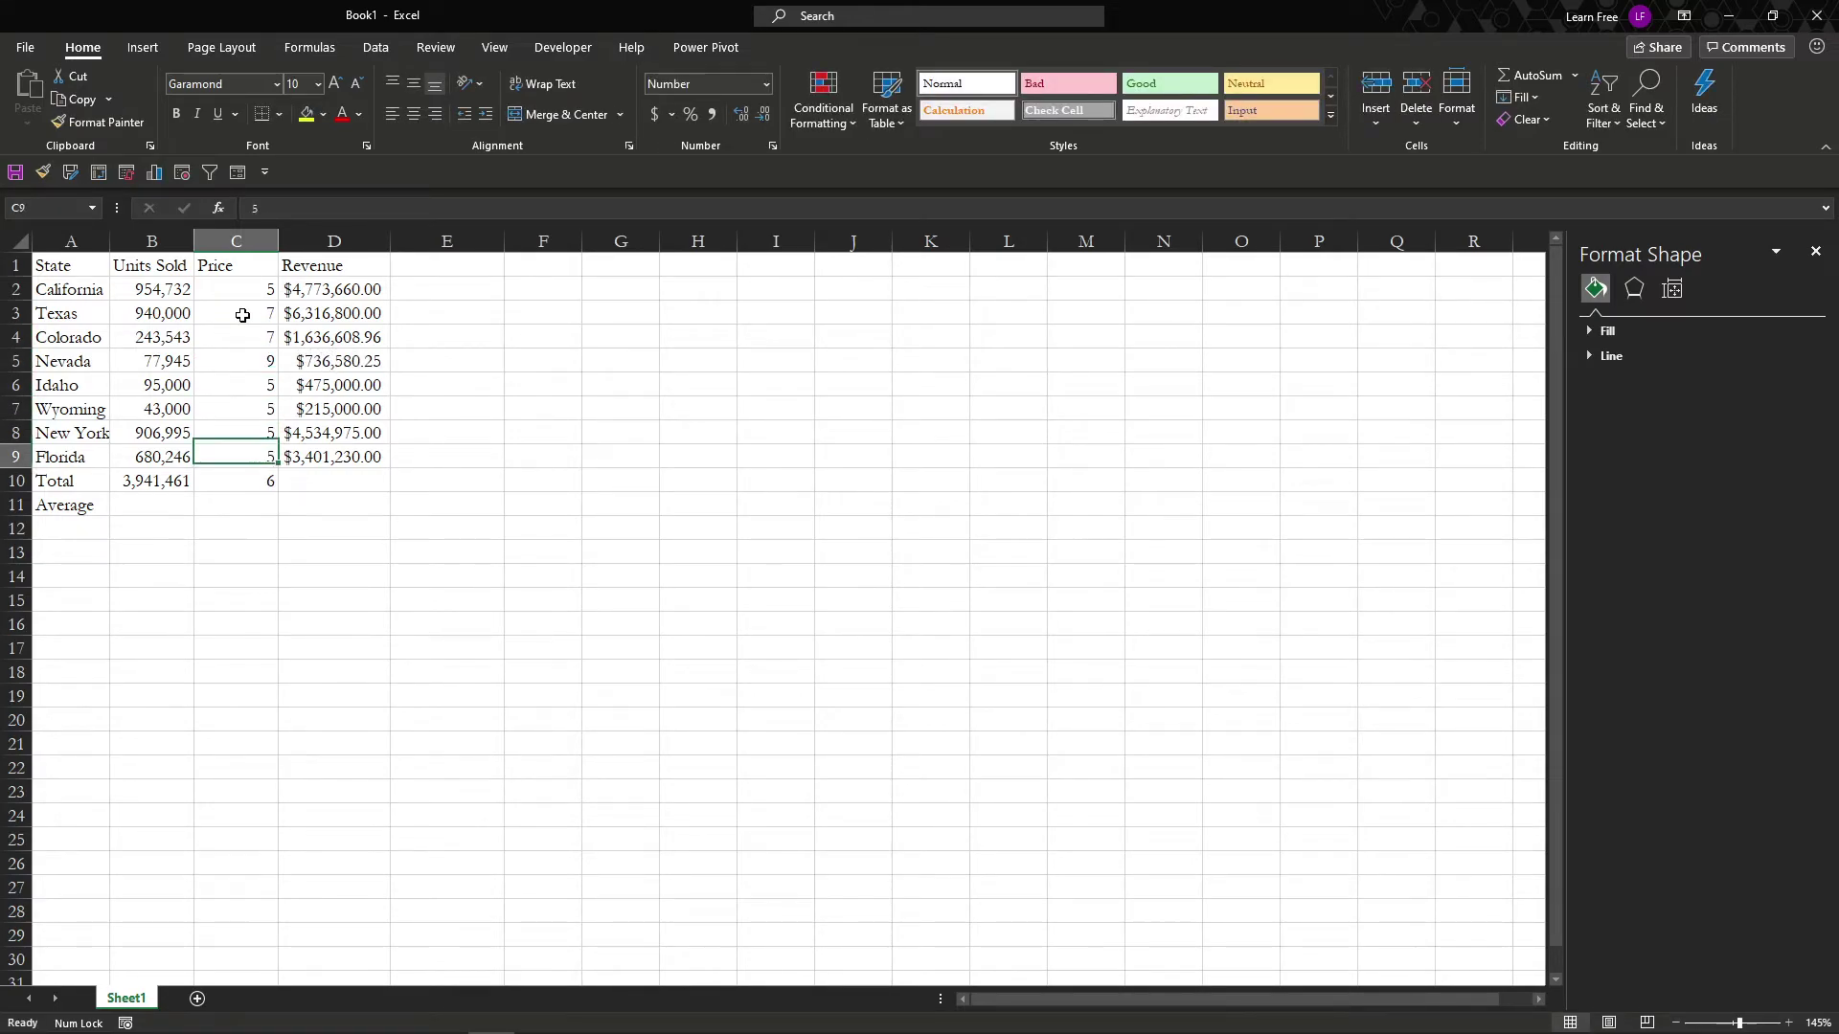
key(F2)
key(Escape)
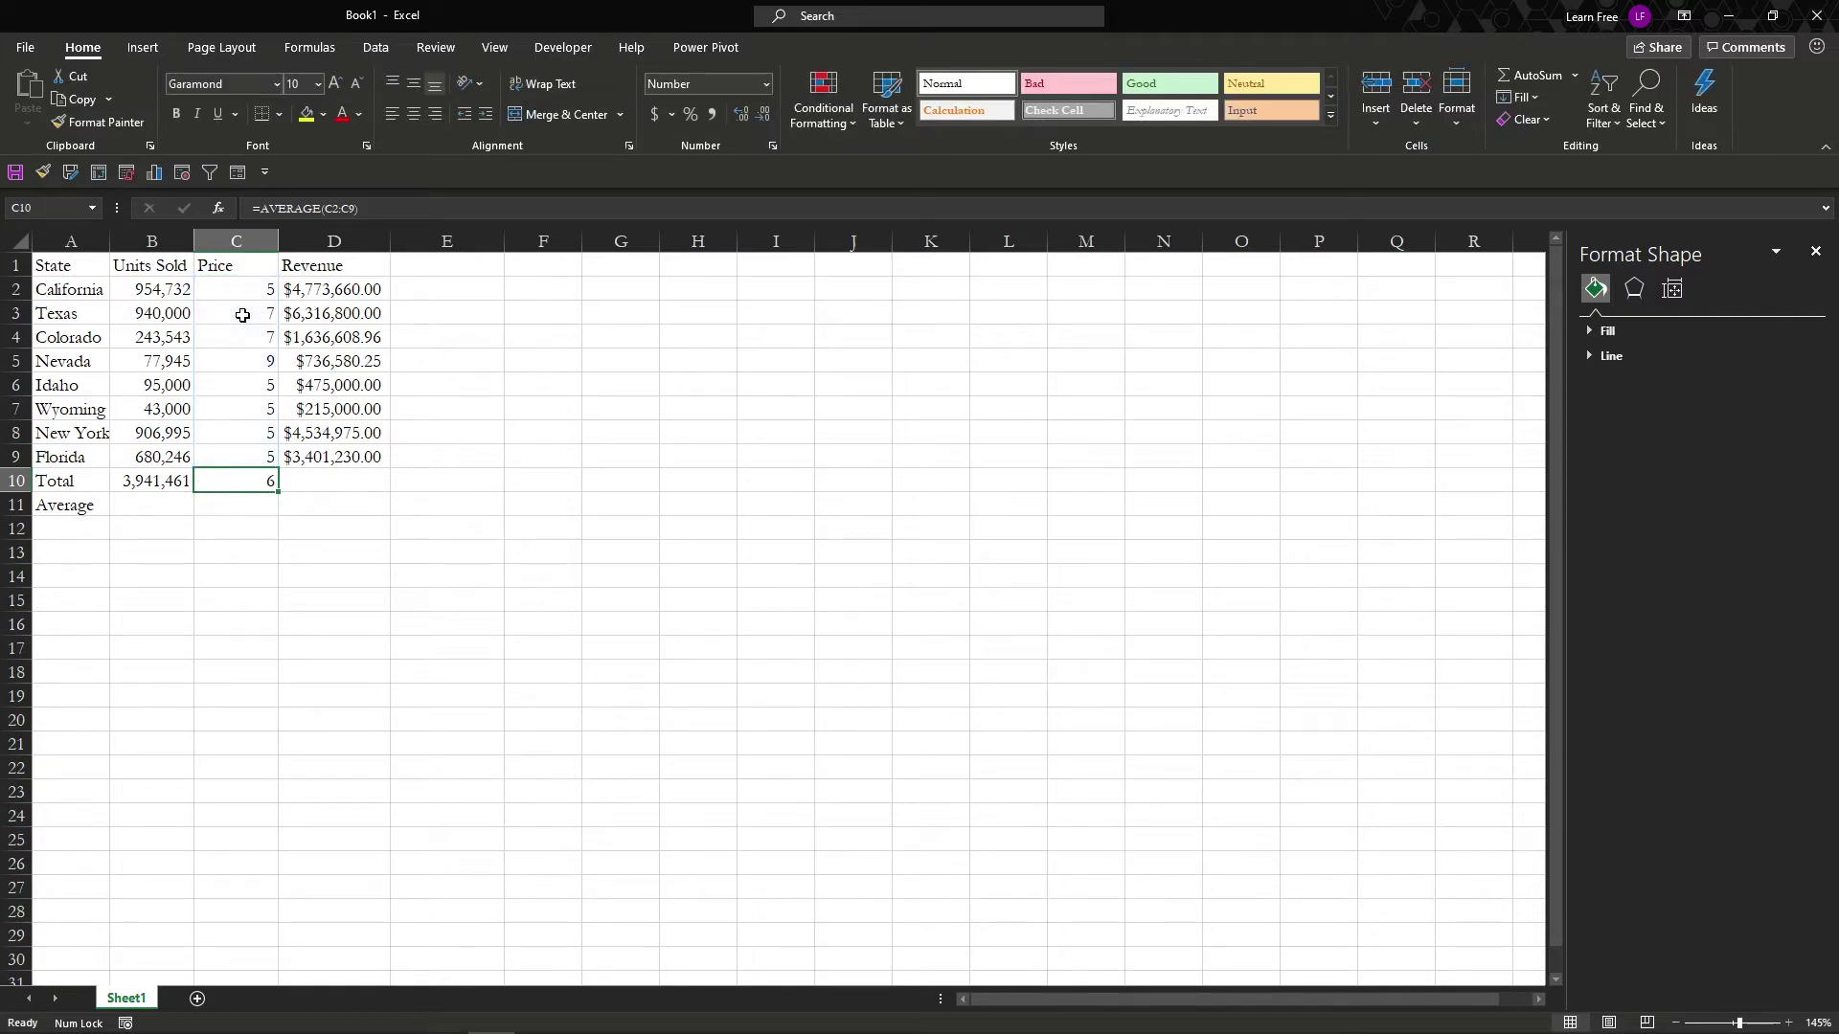
key(Up)
key(Down)
Step: Format the prices and their average in C2:C10 as currency
key(ctrl+shift+Up)
key(shift+Down)
key(ctrl+shift+5)
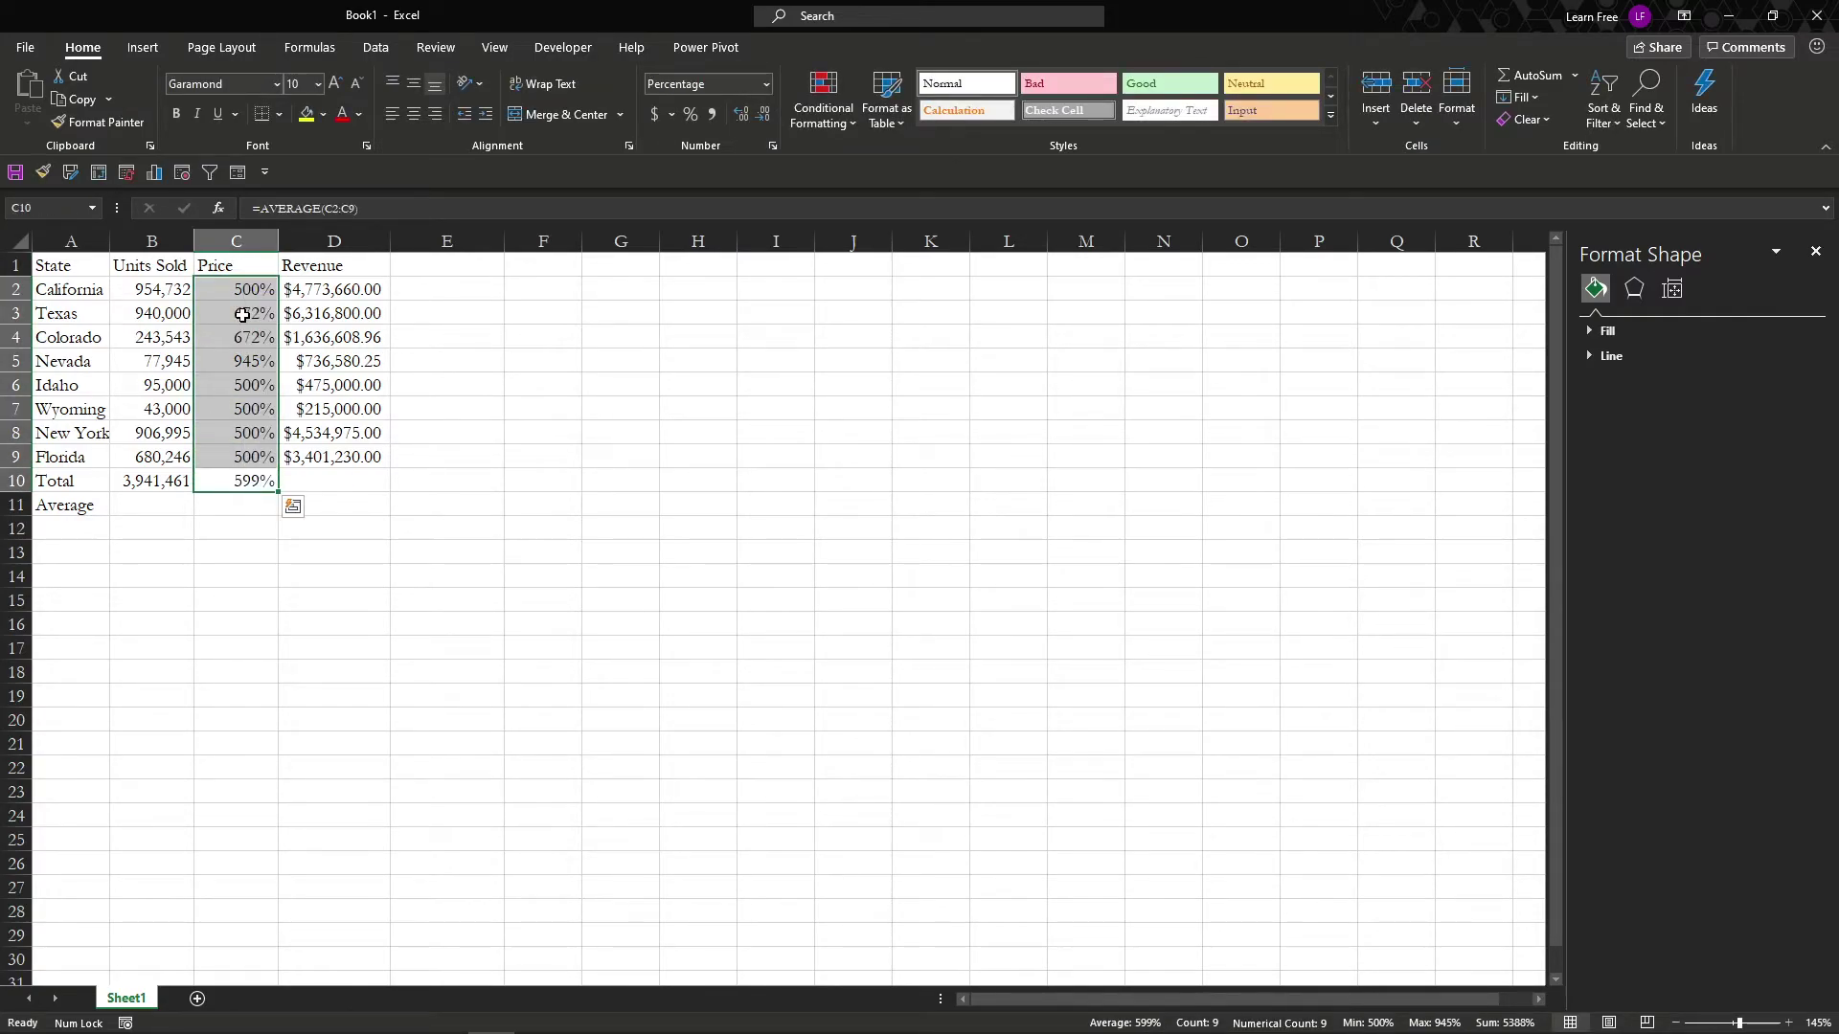
key(ctrl+shift+4)
key(Down)
key(Up)
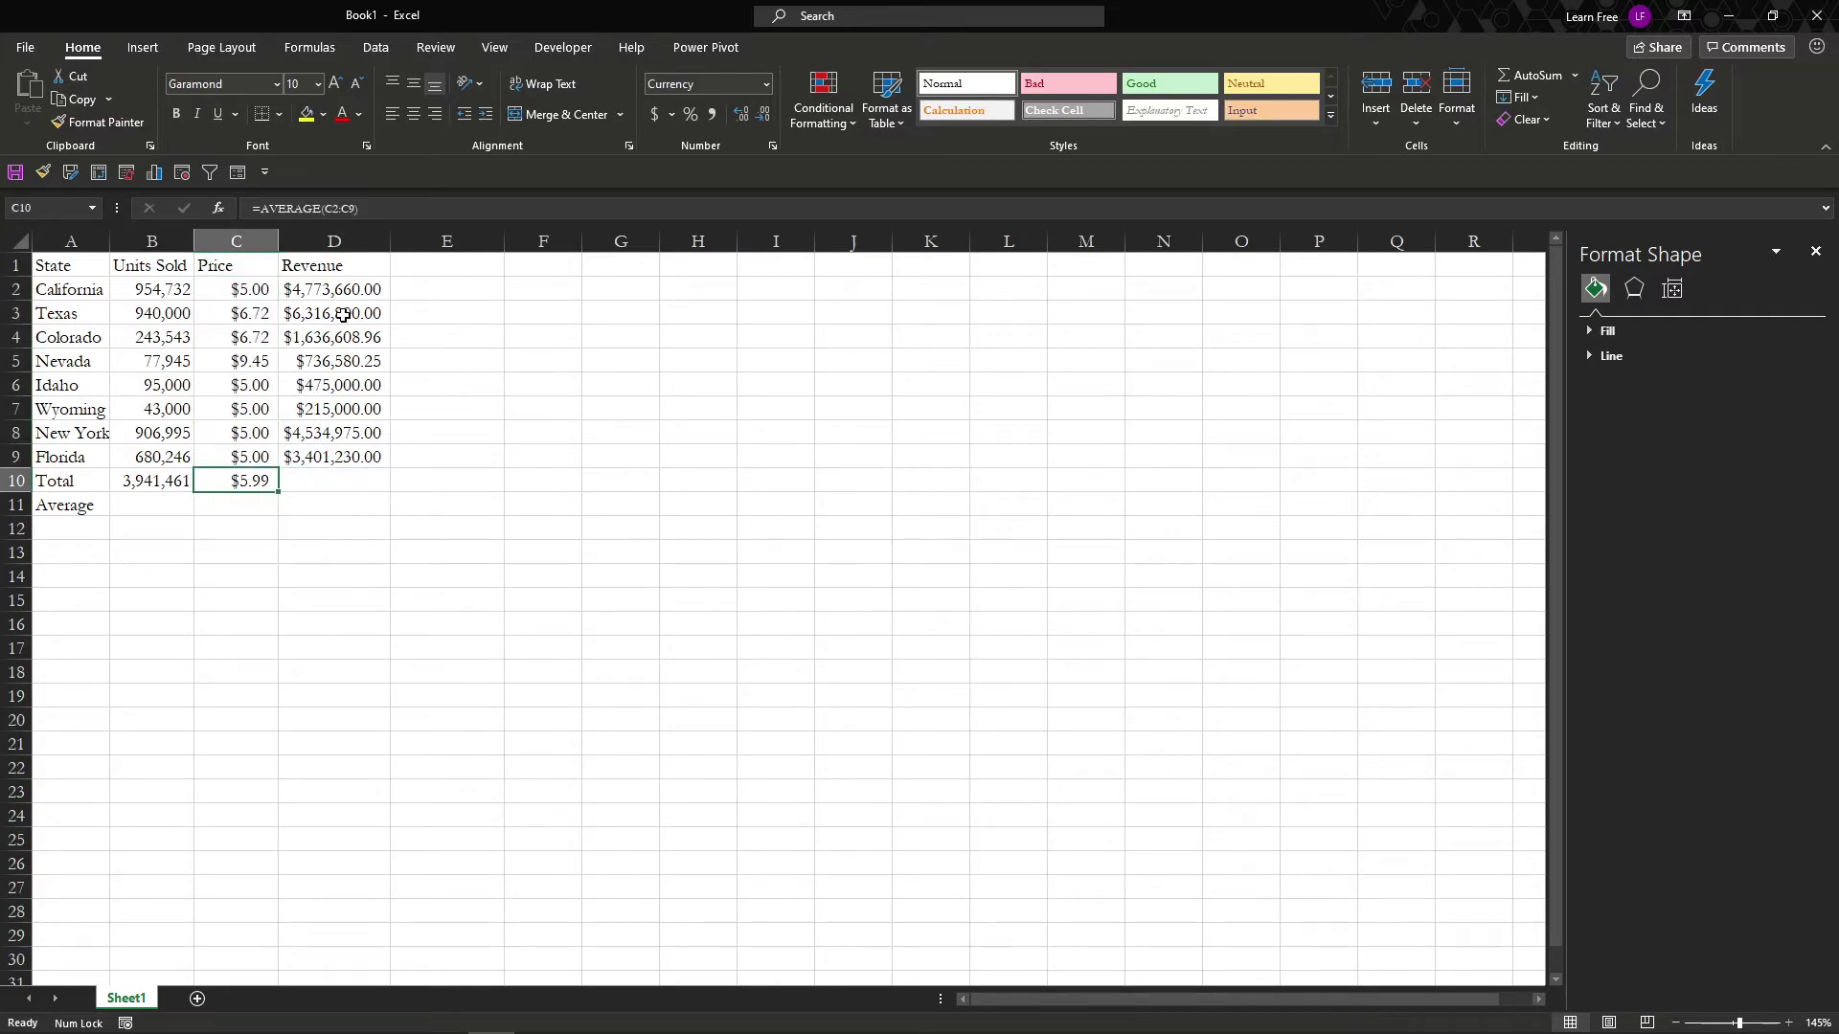
Step: Set the Wyoming price in C7 to 4.38
click(332, 473)
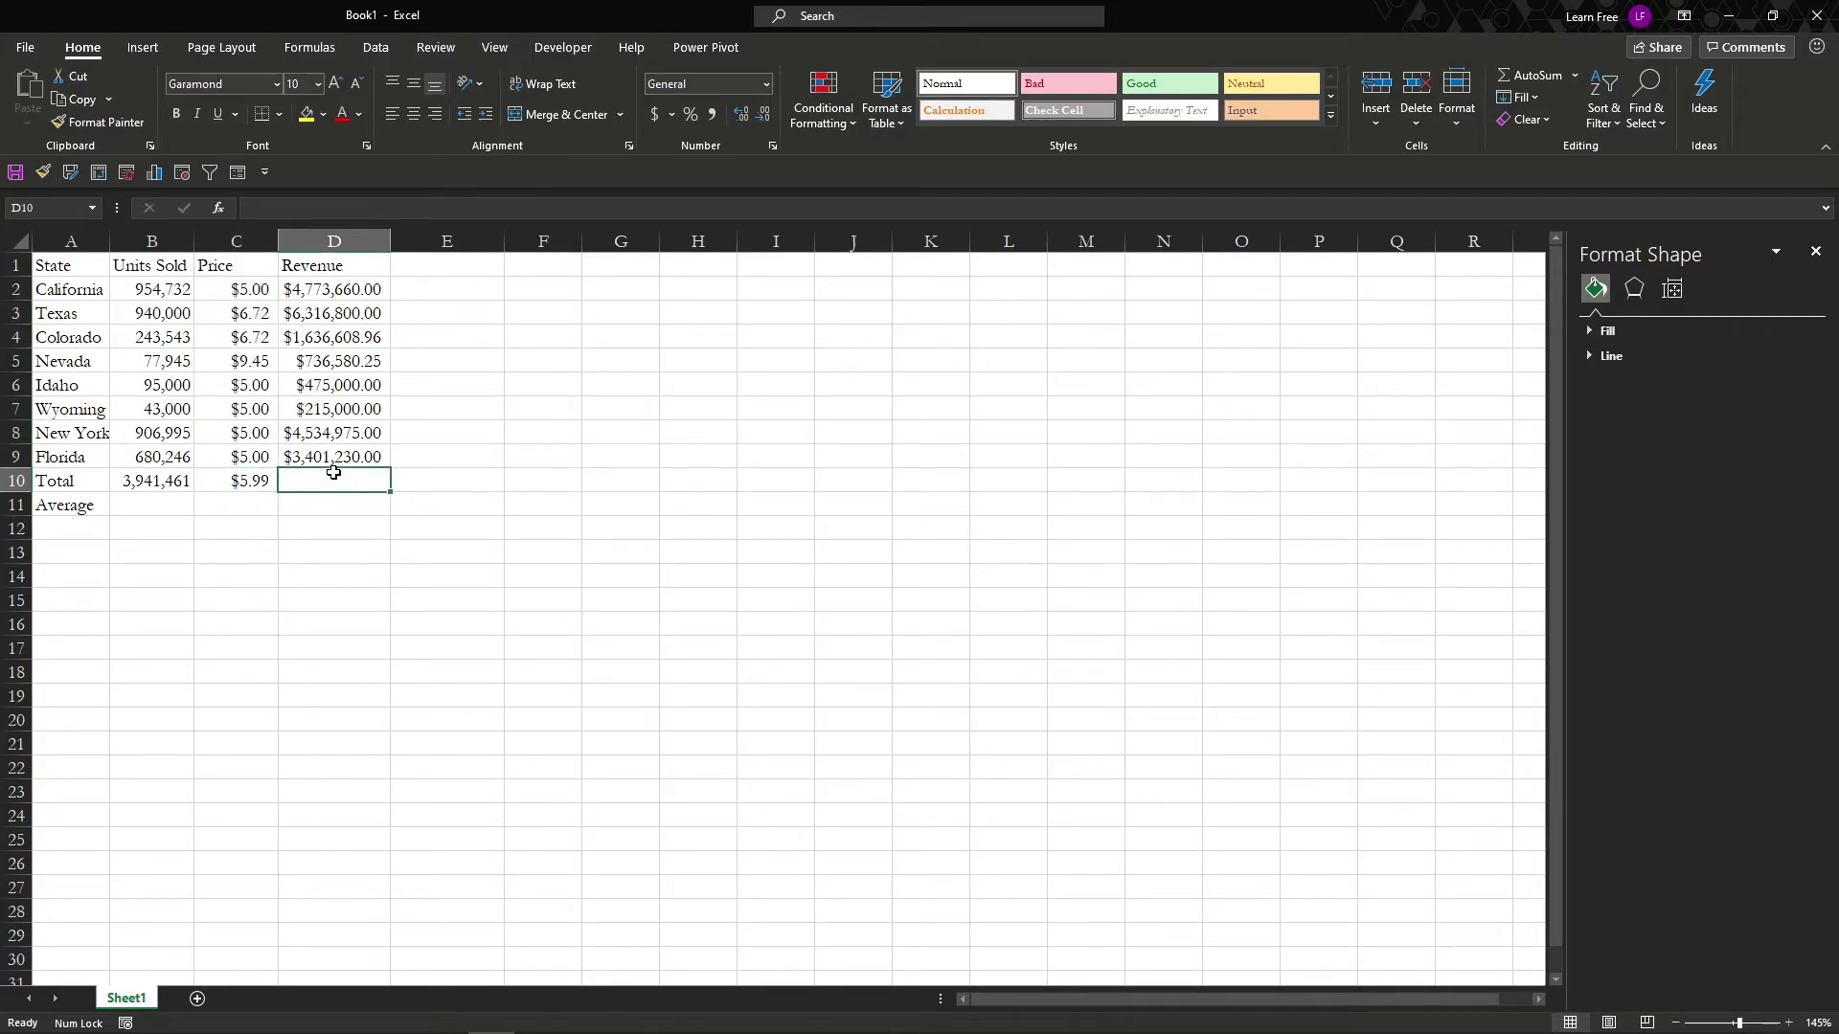
click(259, 482)
click(260, 410)
text(4.3)
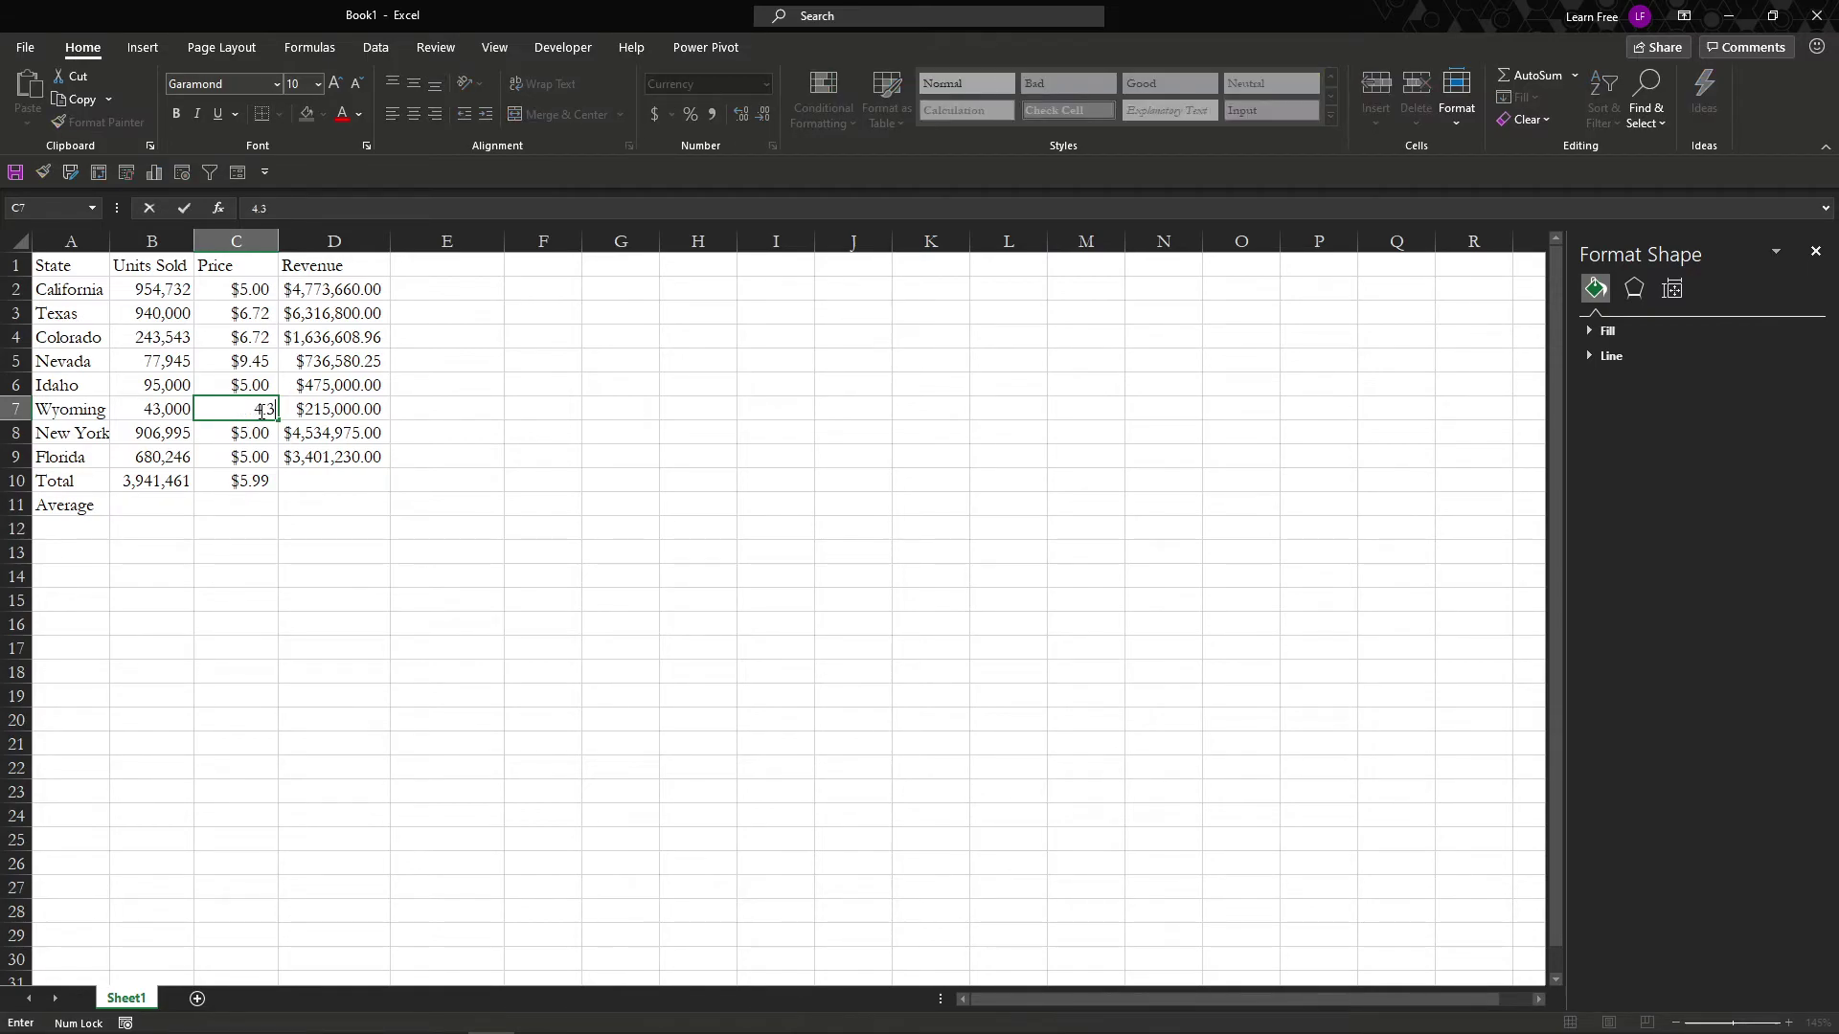
text(8)
key(ctrl+Return)
Step: Set the California price in C2 to 17.81 and autofit the Revenue column's width
key(Up)
key(Up)
key(Up)
key(Up)
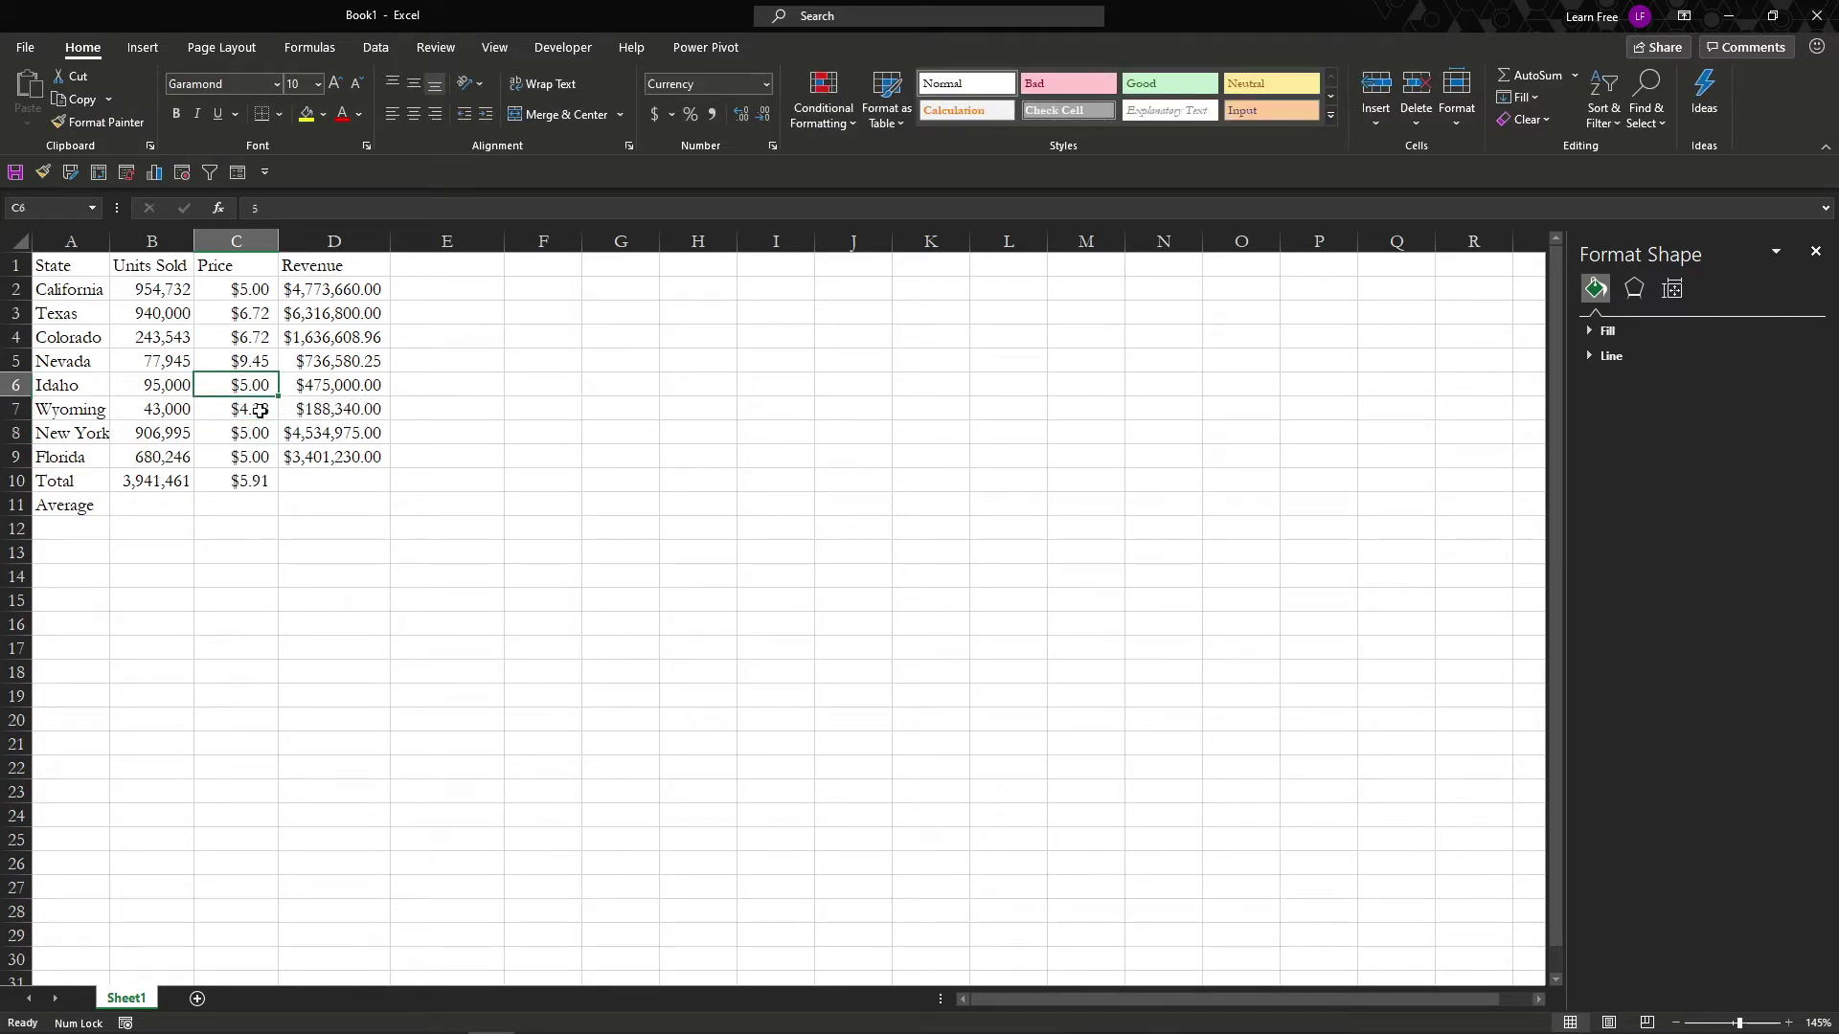
key(Up)
text(17.8)
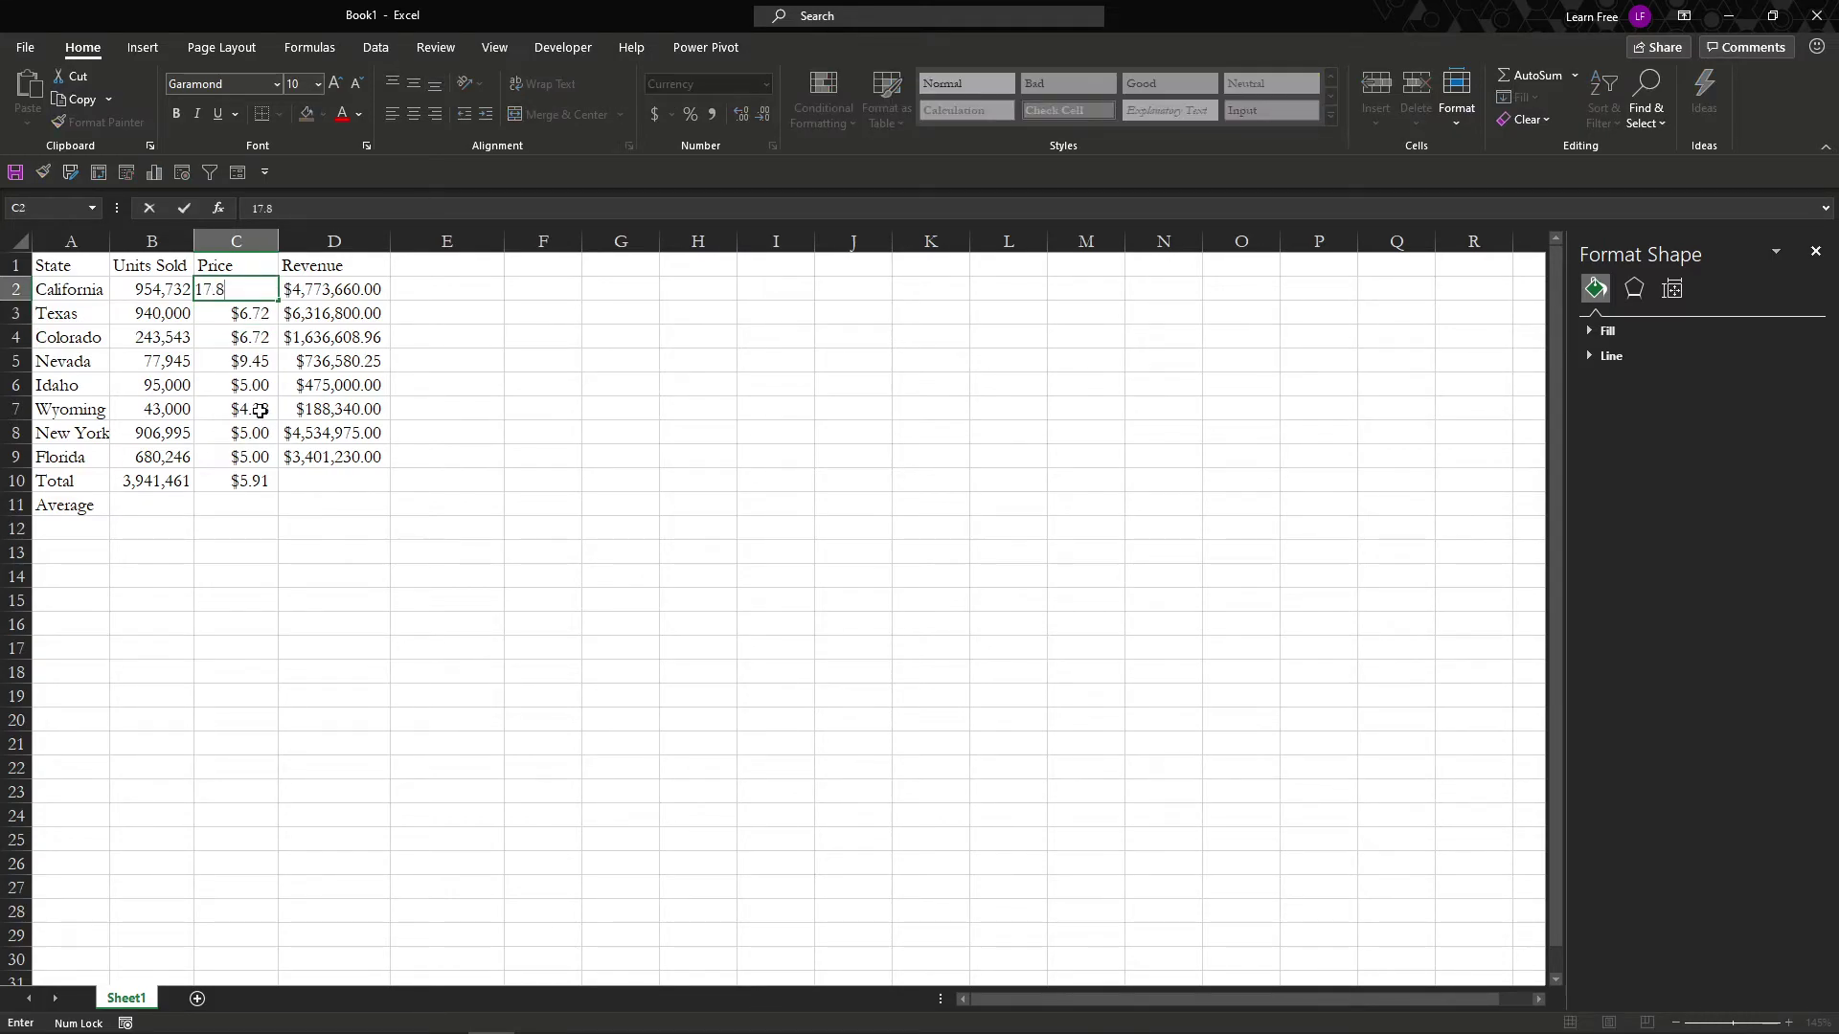
text(1)
key(Return)
key(Up)
key(Right)
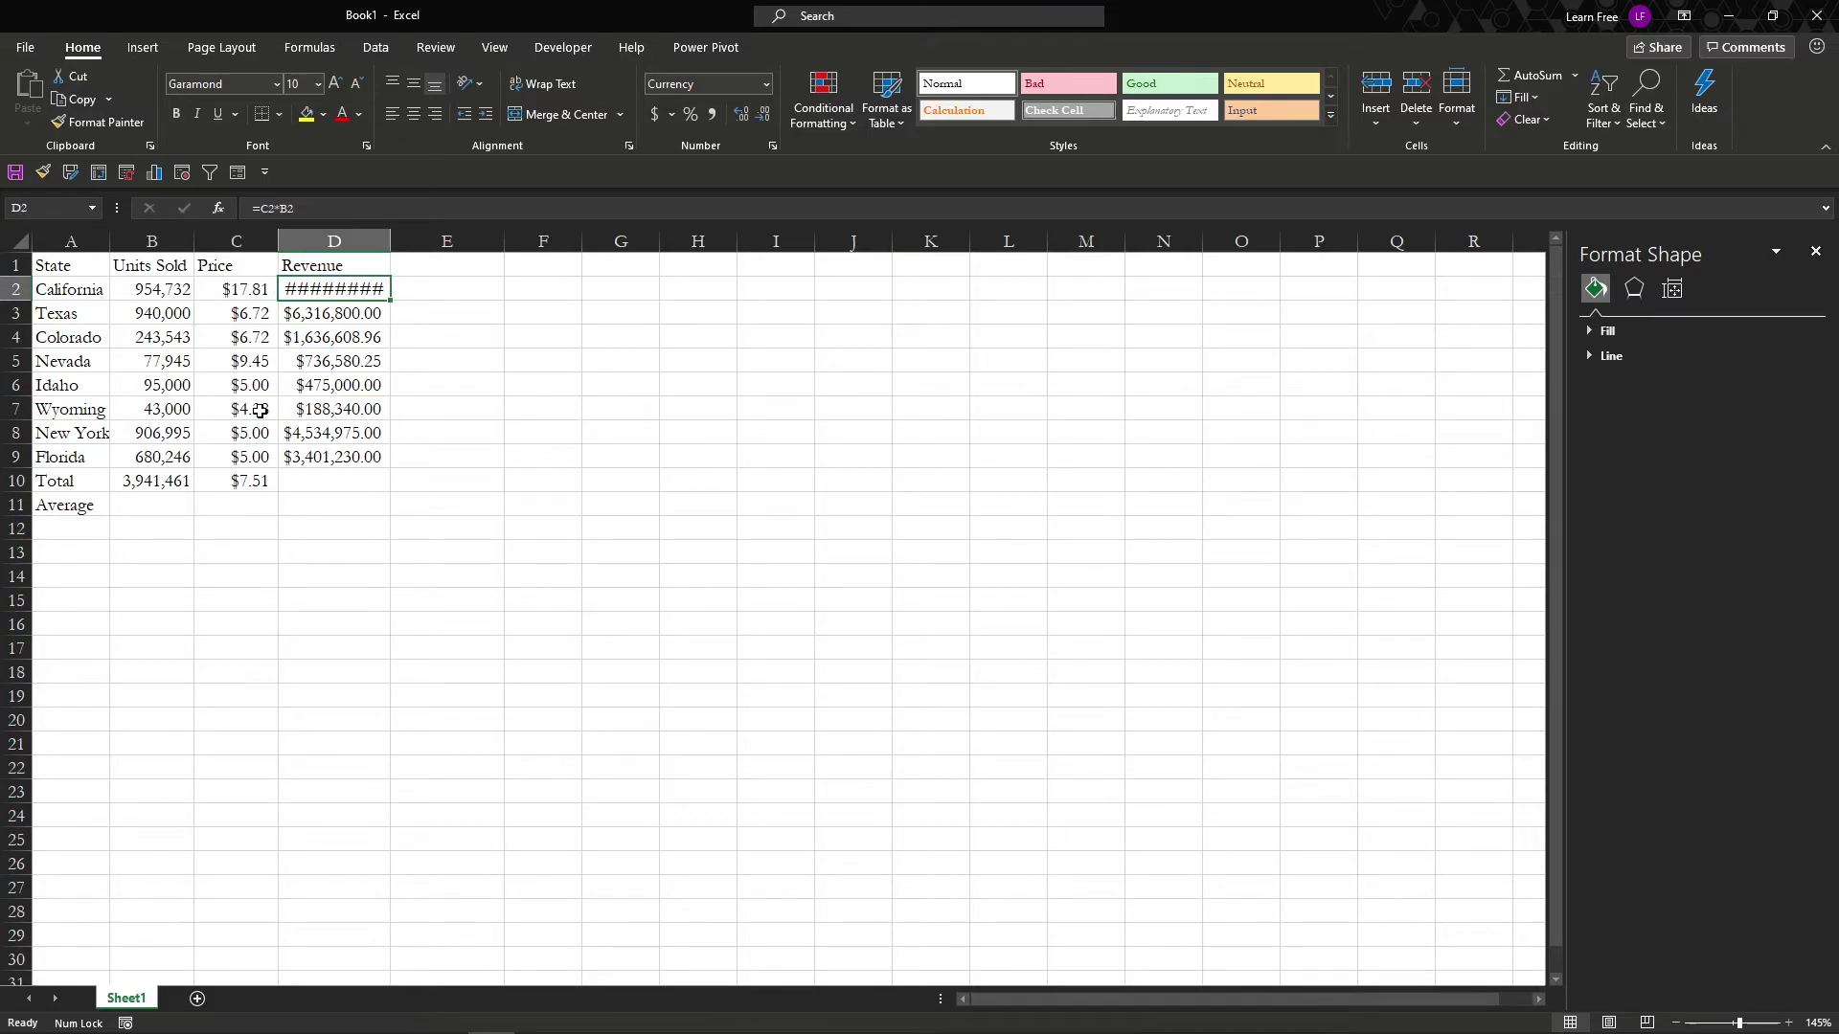
double_click(389, 241)
Step: Total the revenues of D2:D9 in D10 with a SUM formula
click(379, 478)
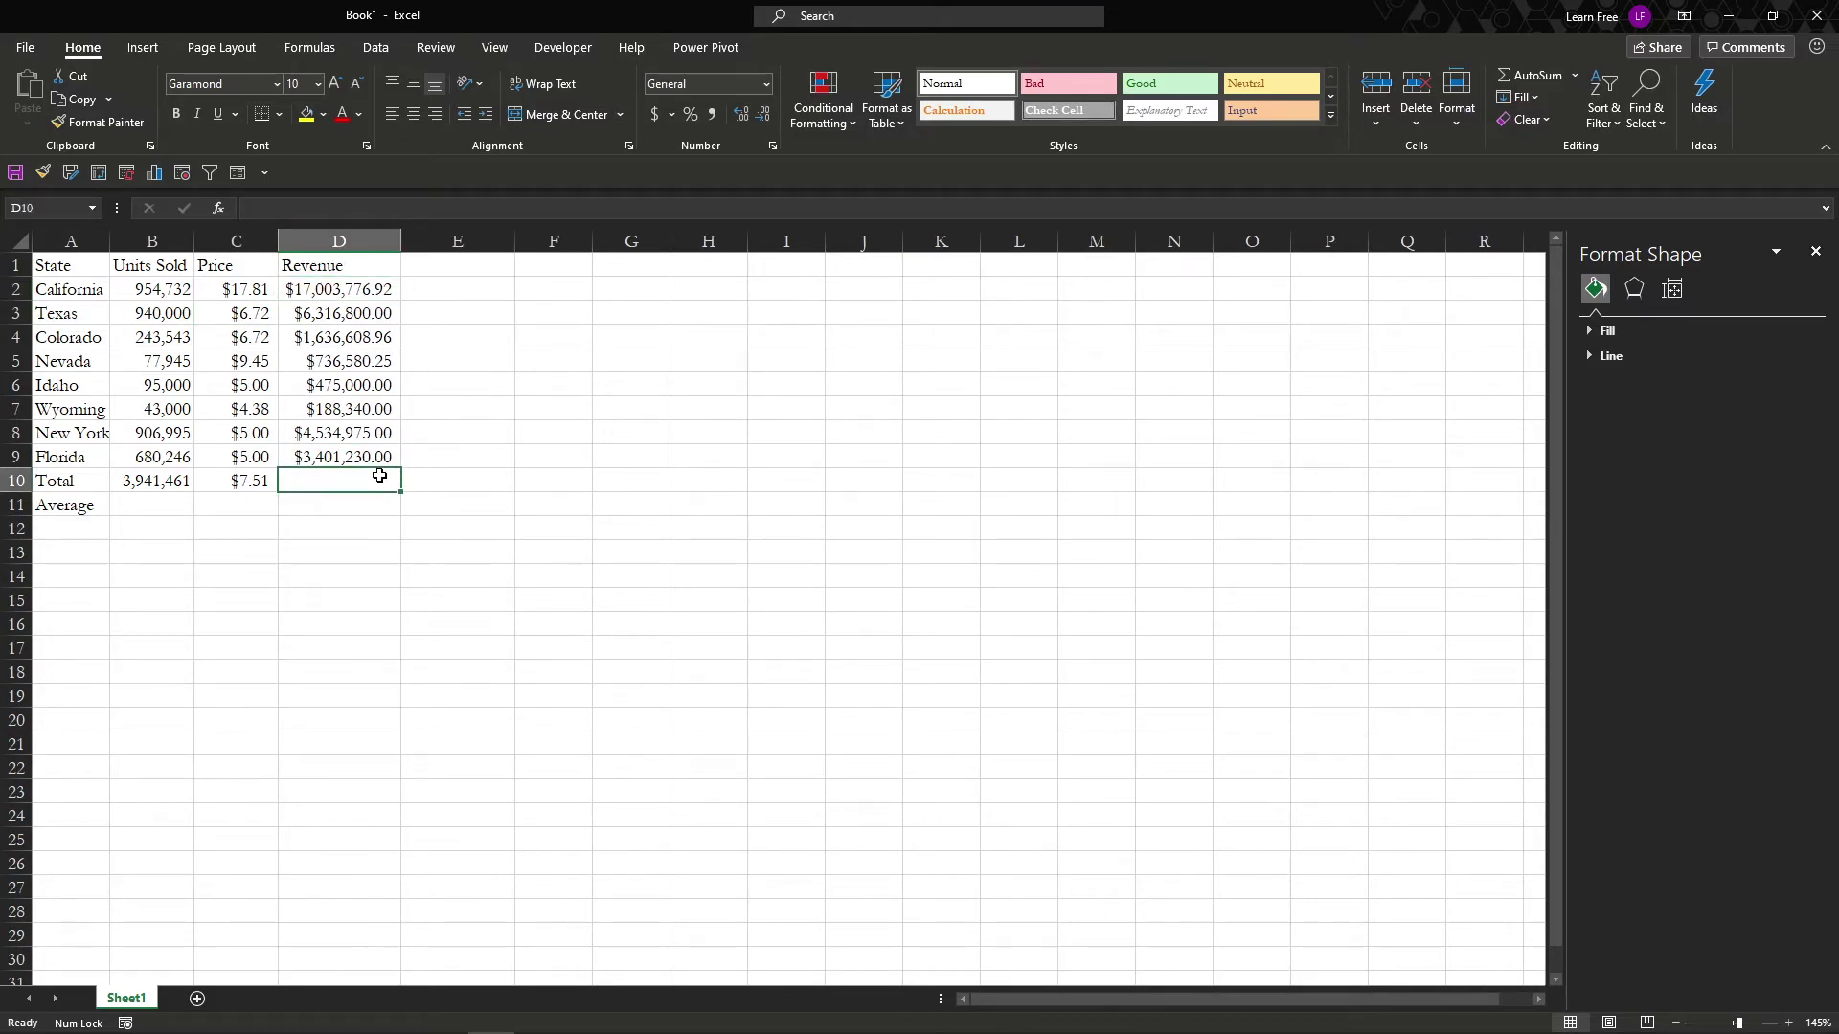
text(=sujm)
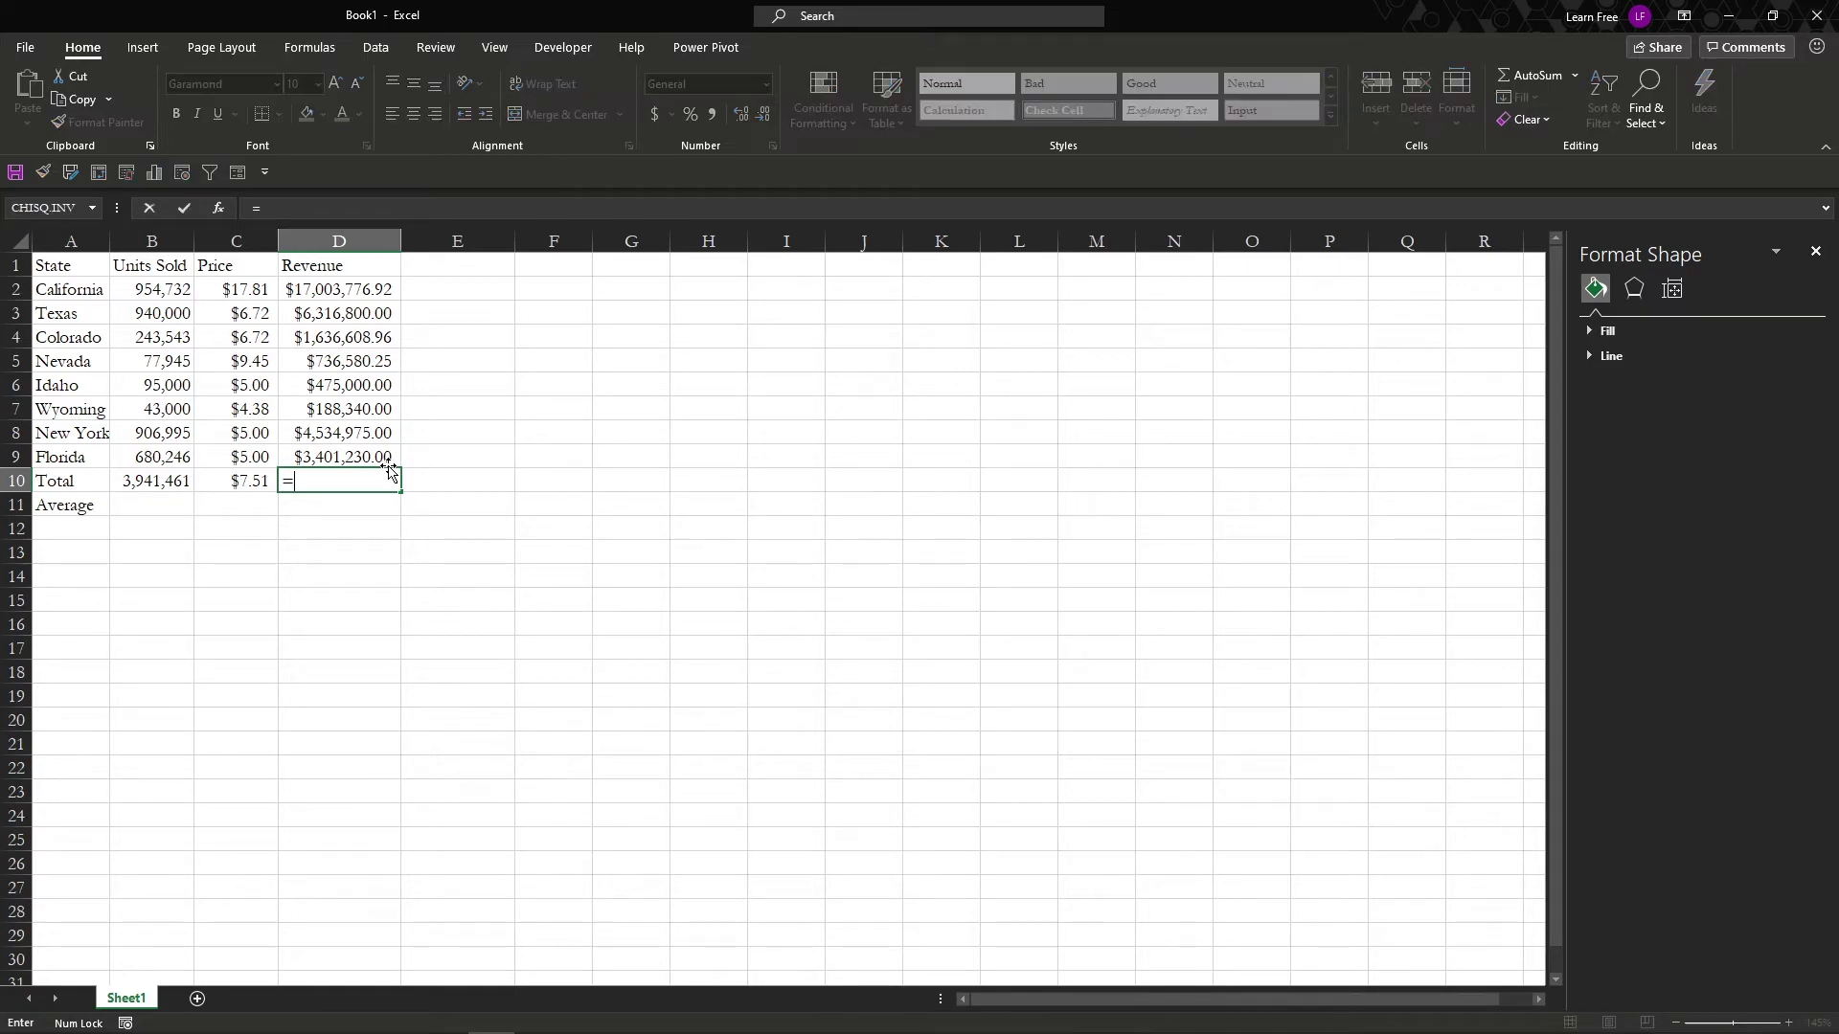
key(BackSpace)
key(BackSpace)
text(m)
key(Tab)
click(389, 469)
drag(389, 469, 388, 289)
key(Return)
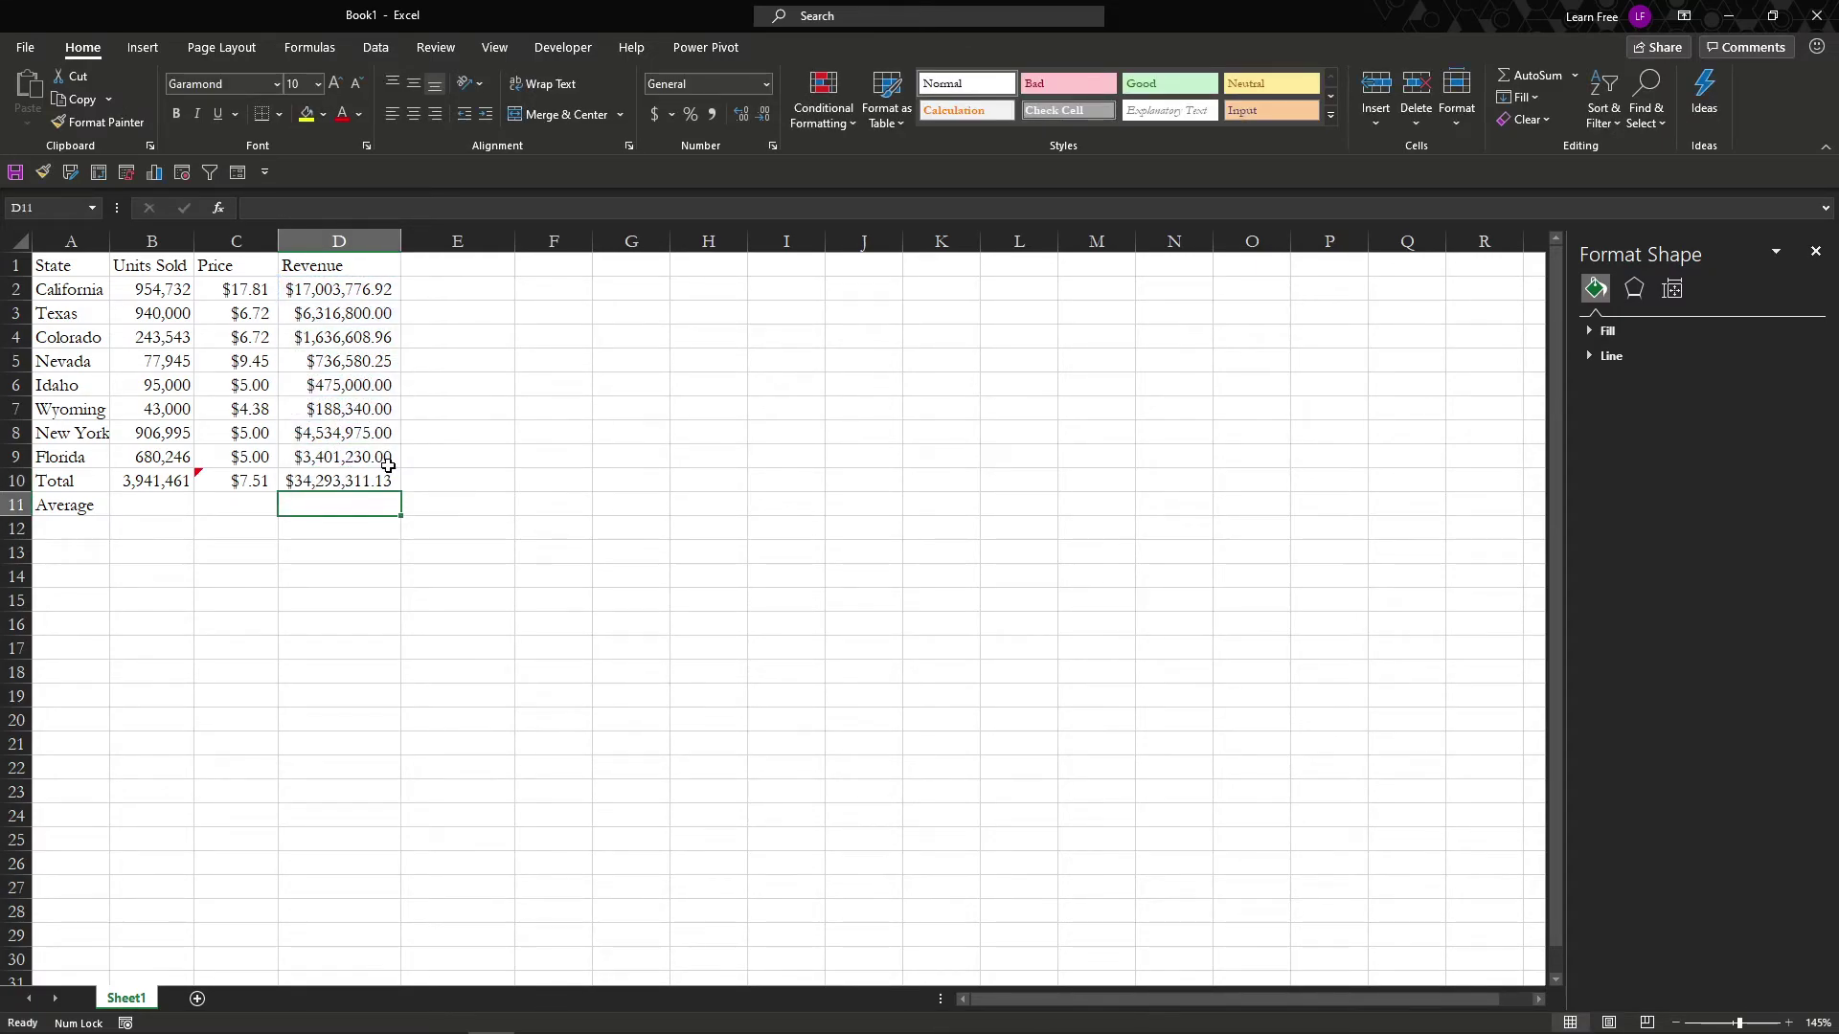
Step: Calculate the average units sold of B2:B9 in B11 with an AVERAGE formula
click(157, 507)
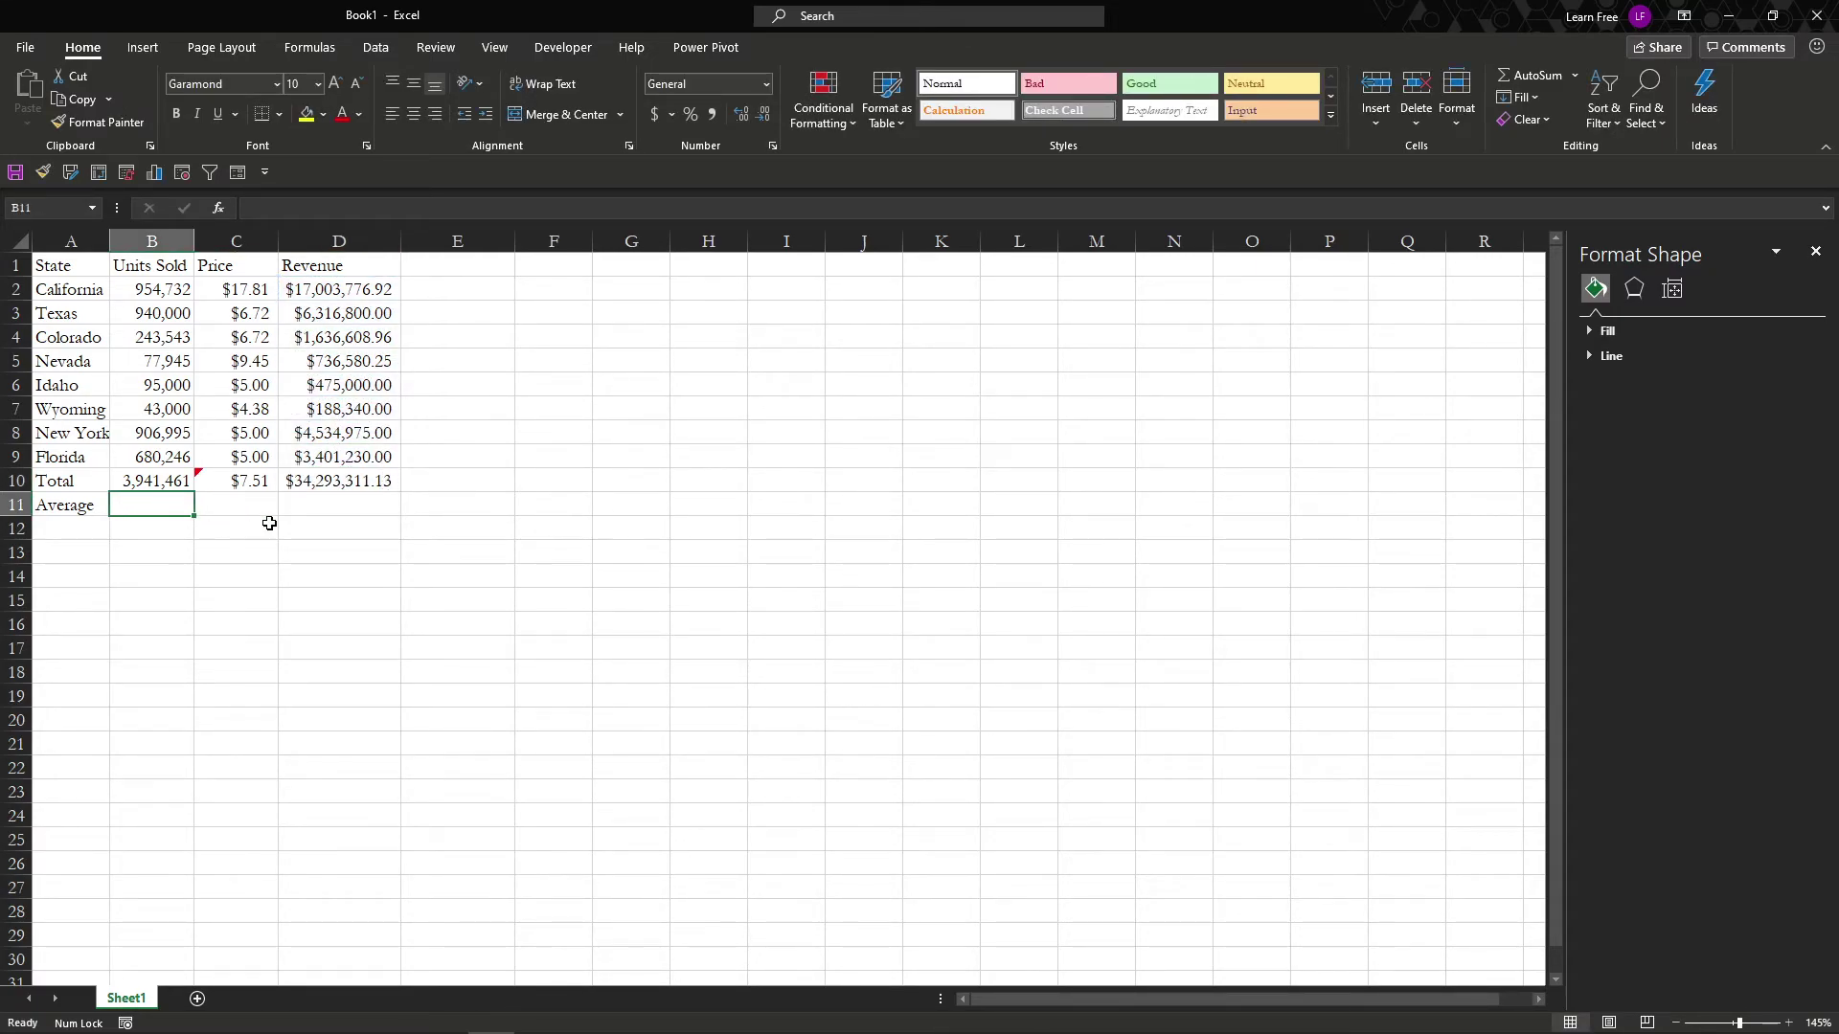
text(=avera)
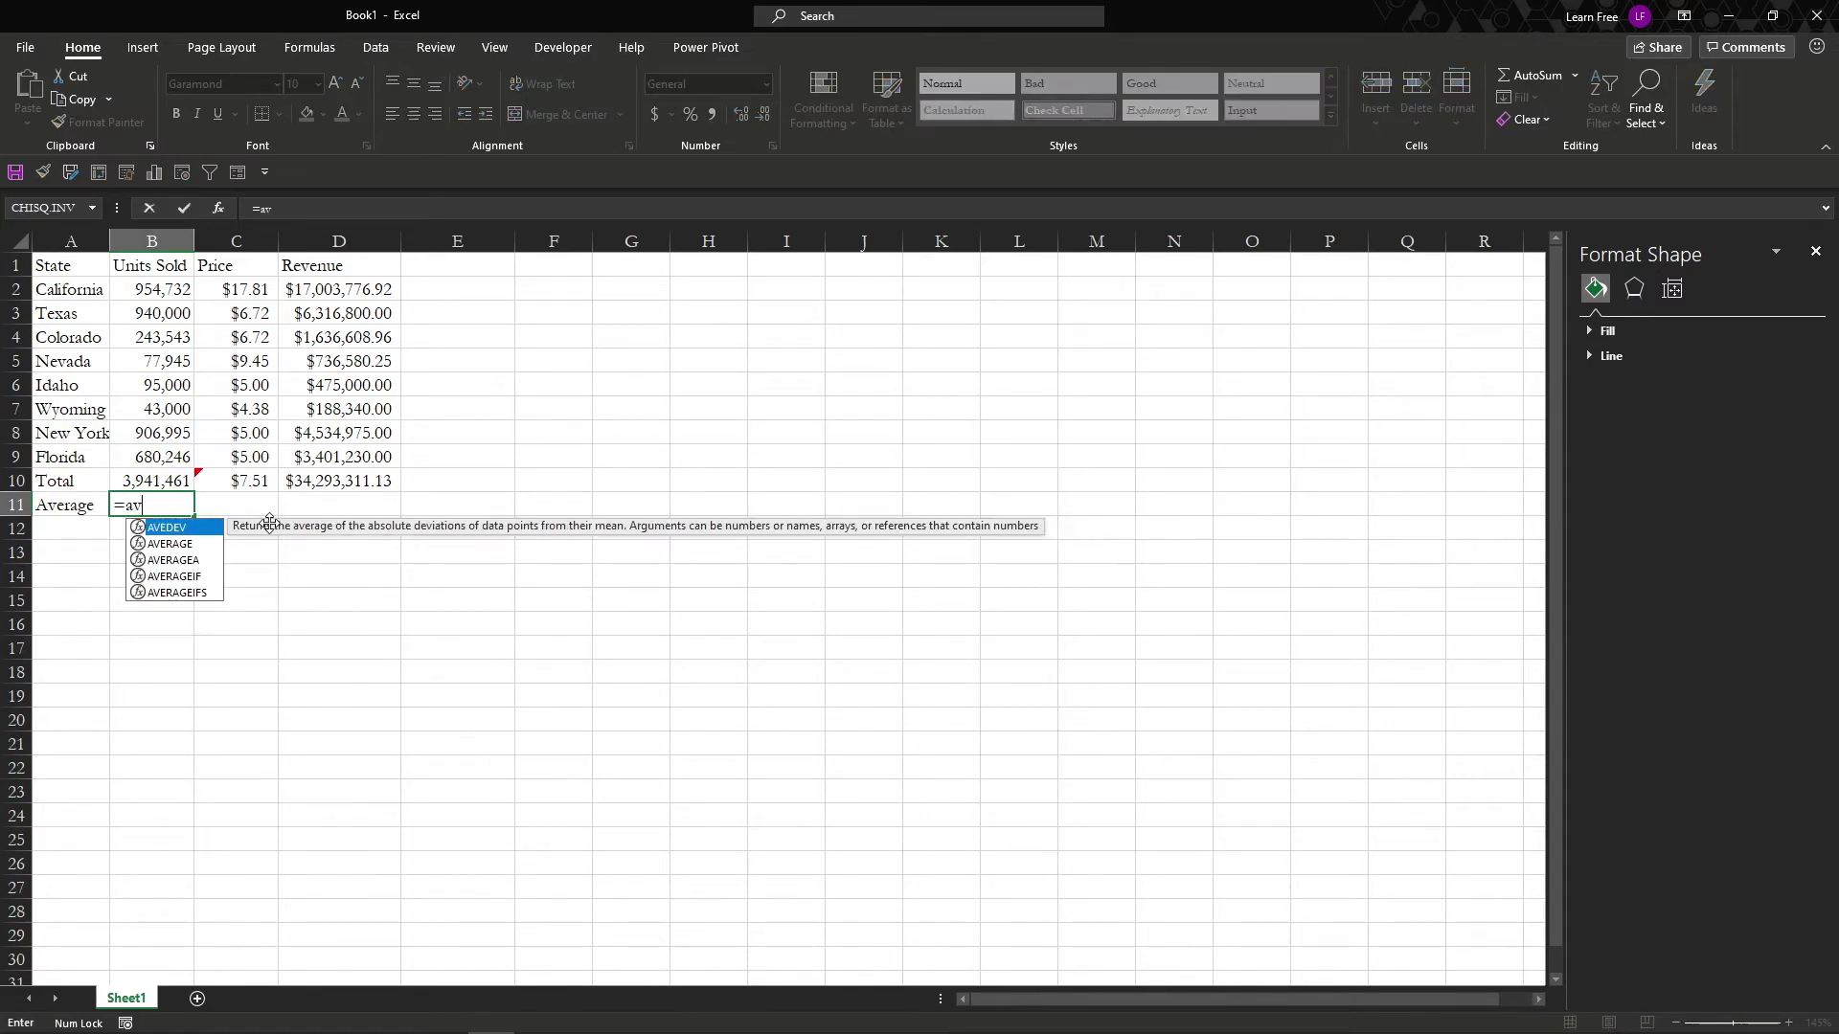
key(Tab)
key(Up)
key(Up)
key(shift+Up)
key(shift+Up)
key(shift+Up)
key(shift+Up)
key(shift+Up)
key(shift+Up)
key(shift+Up)
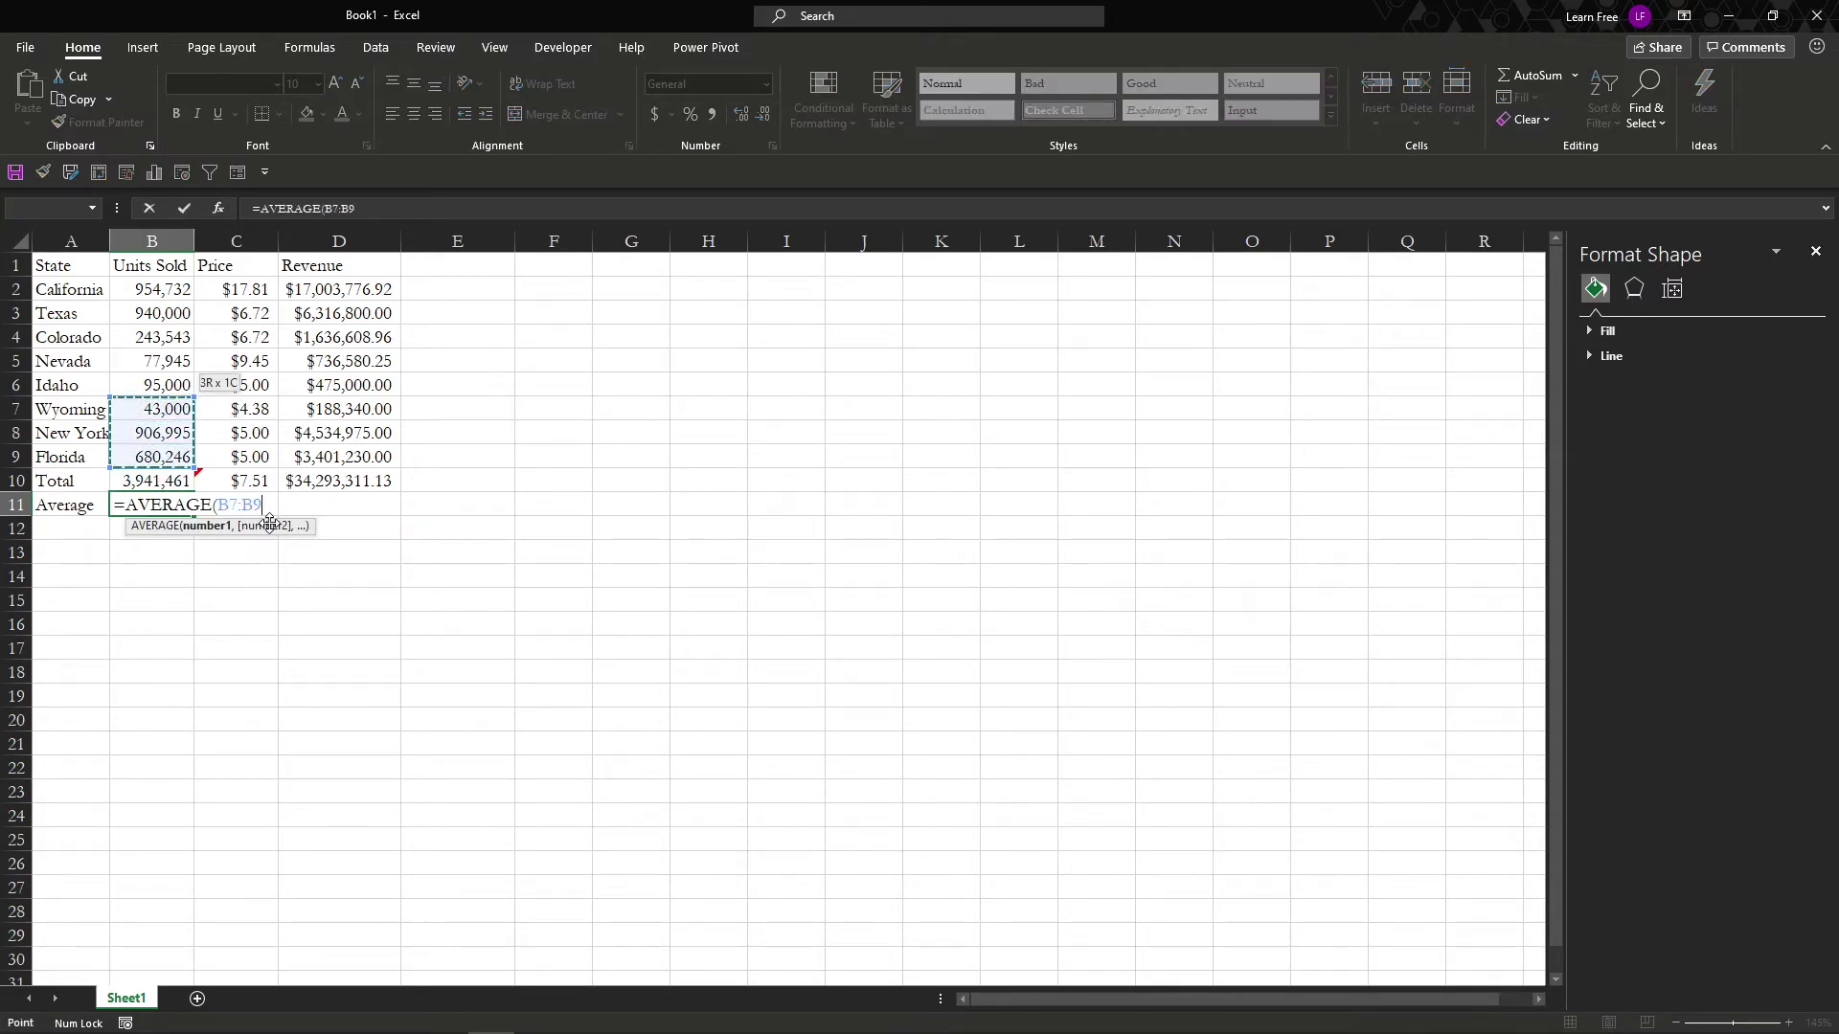
key(Return)
key(Up)
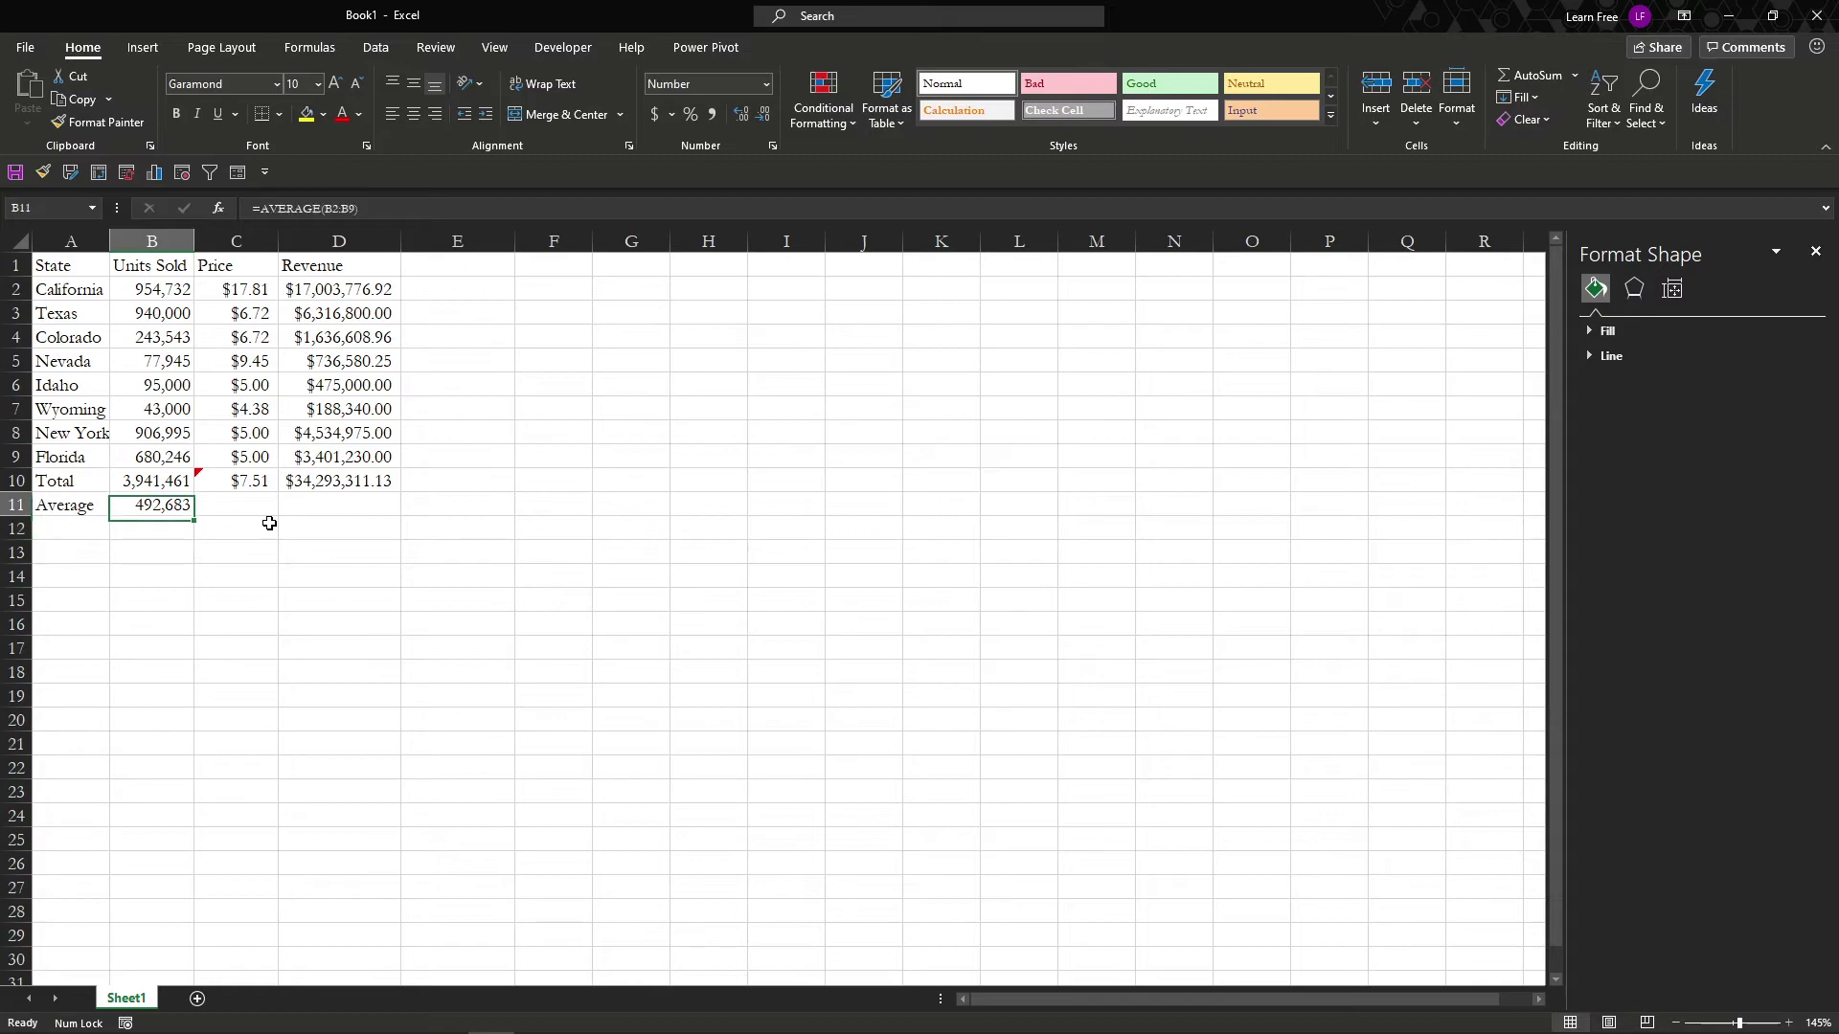
Step: Examine the recently used functions and the function categories offered by Insert Function for cell A13
key(Right)
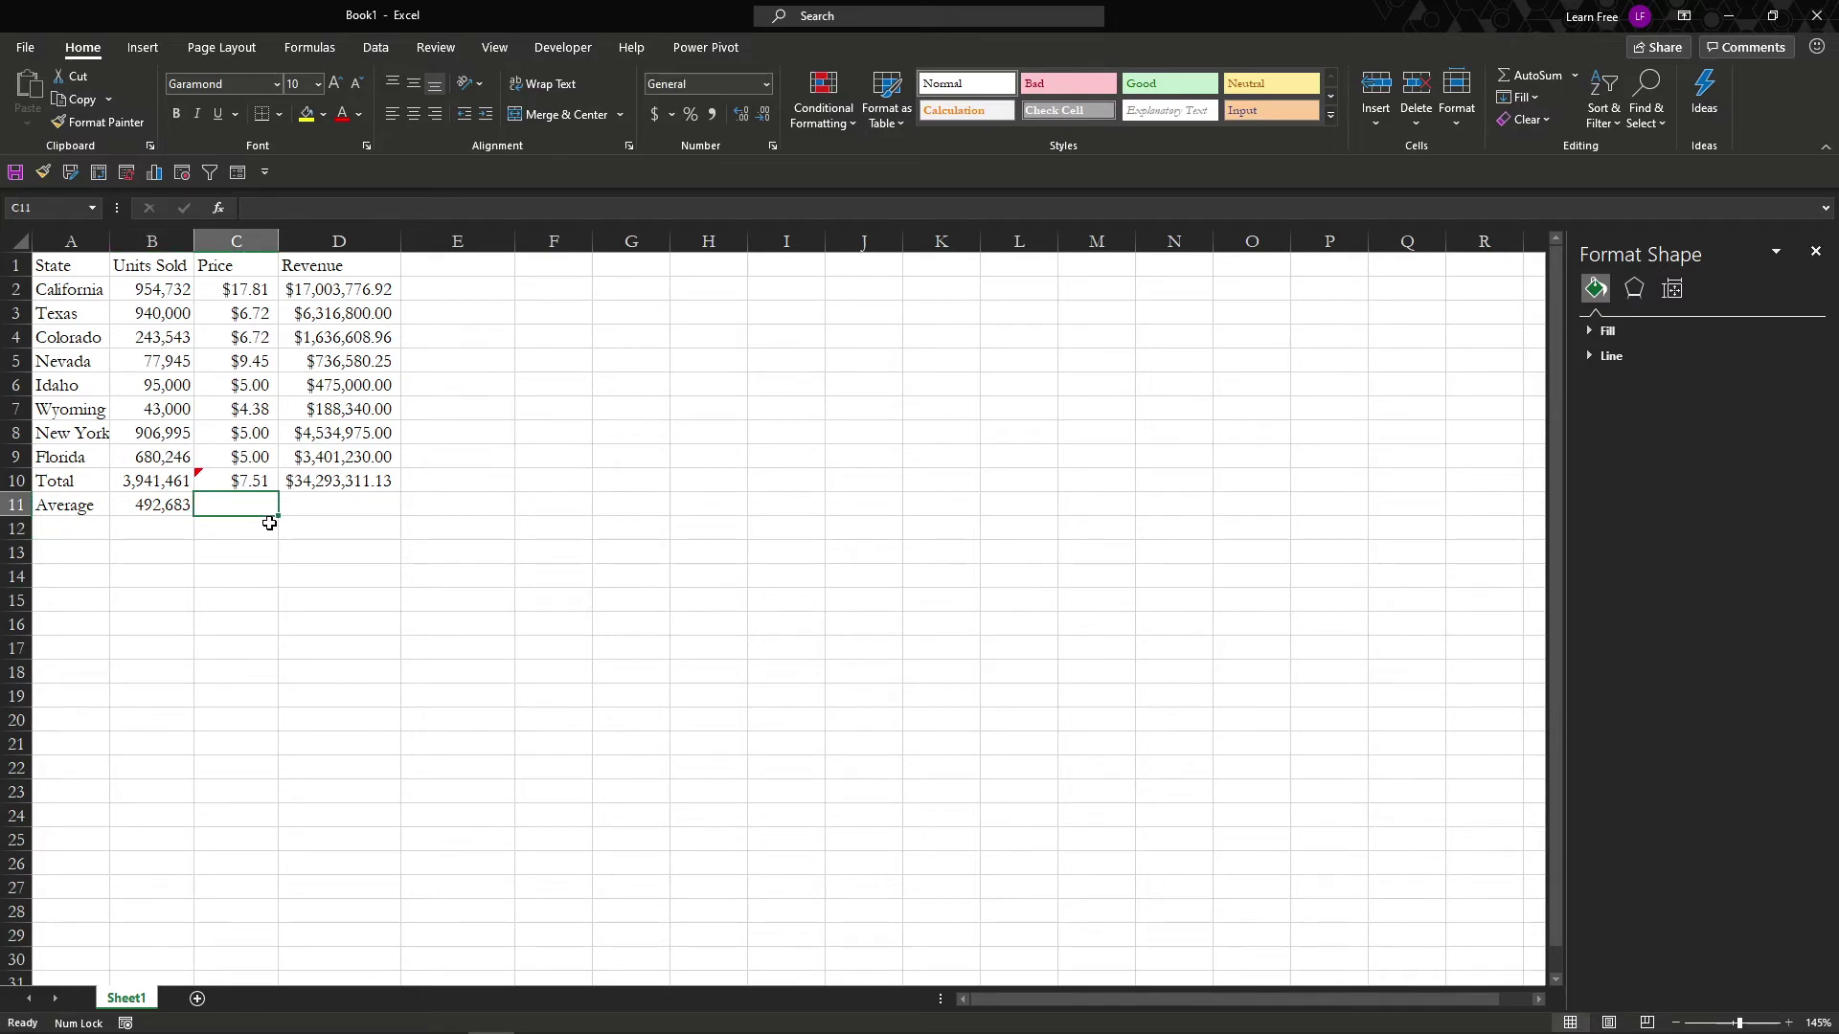
key(Left)
key(Down)
key(Down)
key(Left)
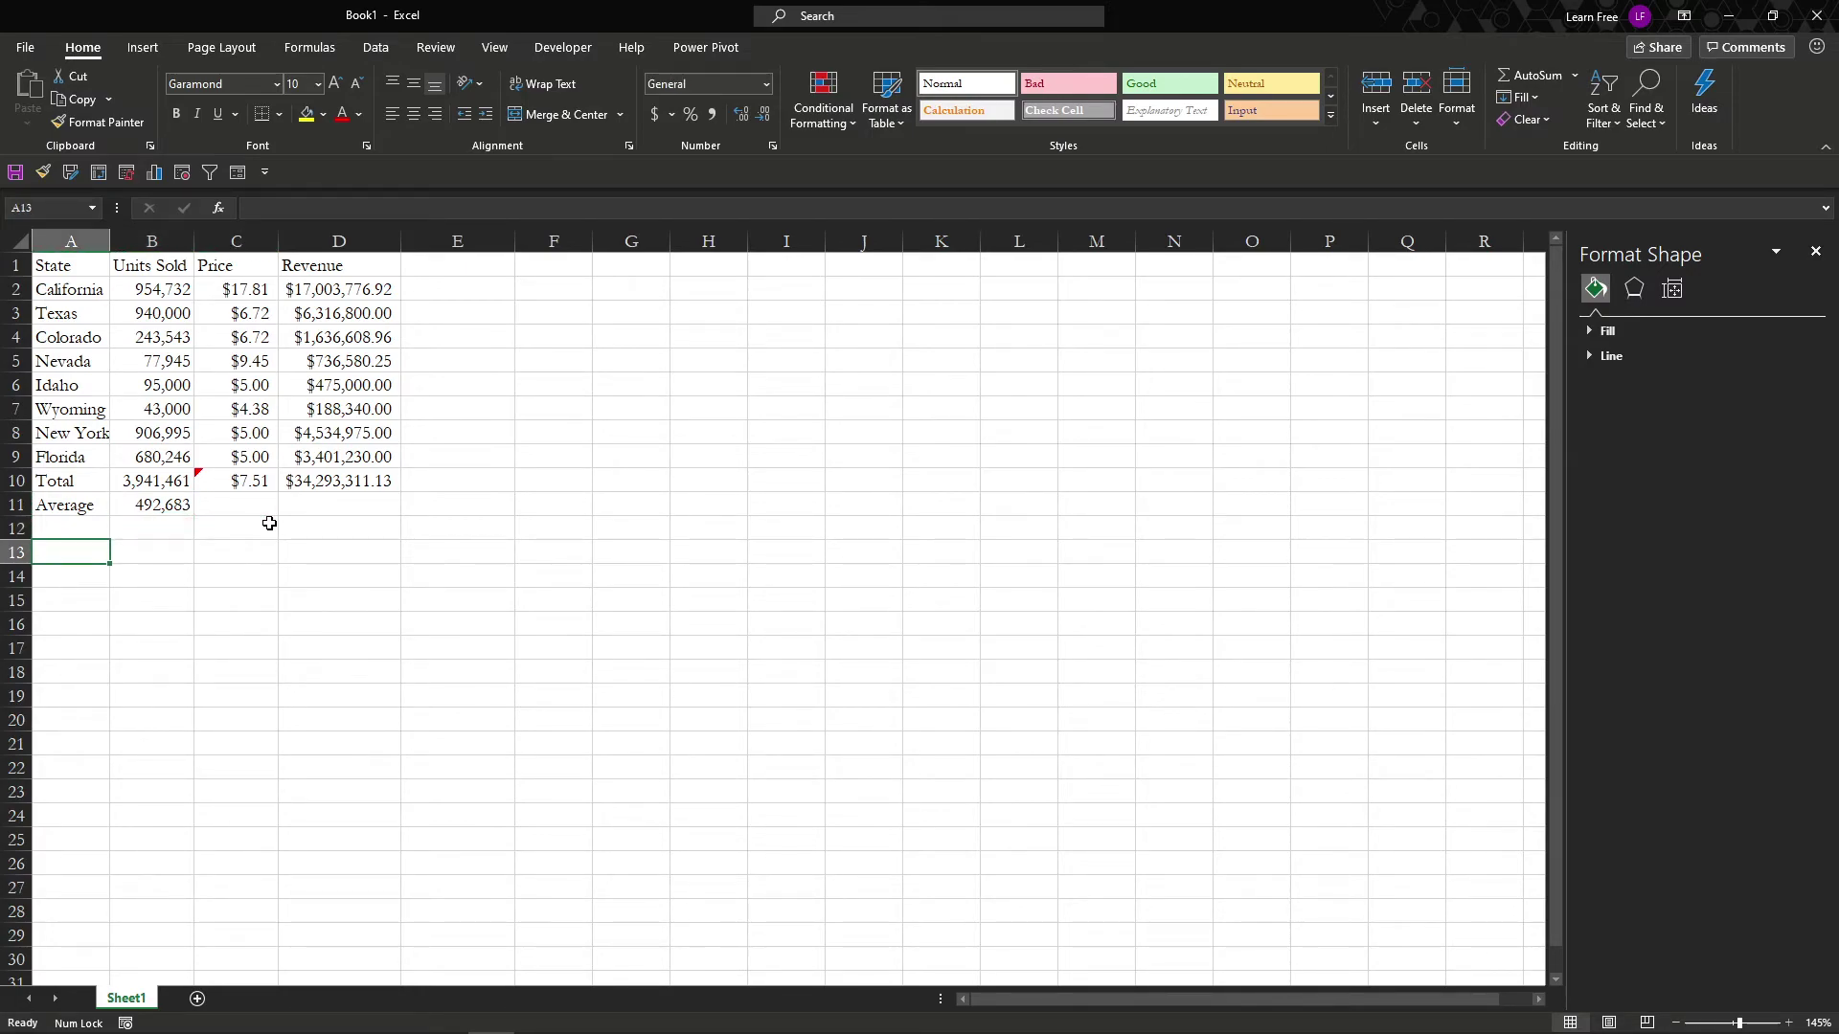
click(219, 208)
scroll(438, 690, down, 3)
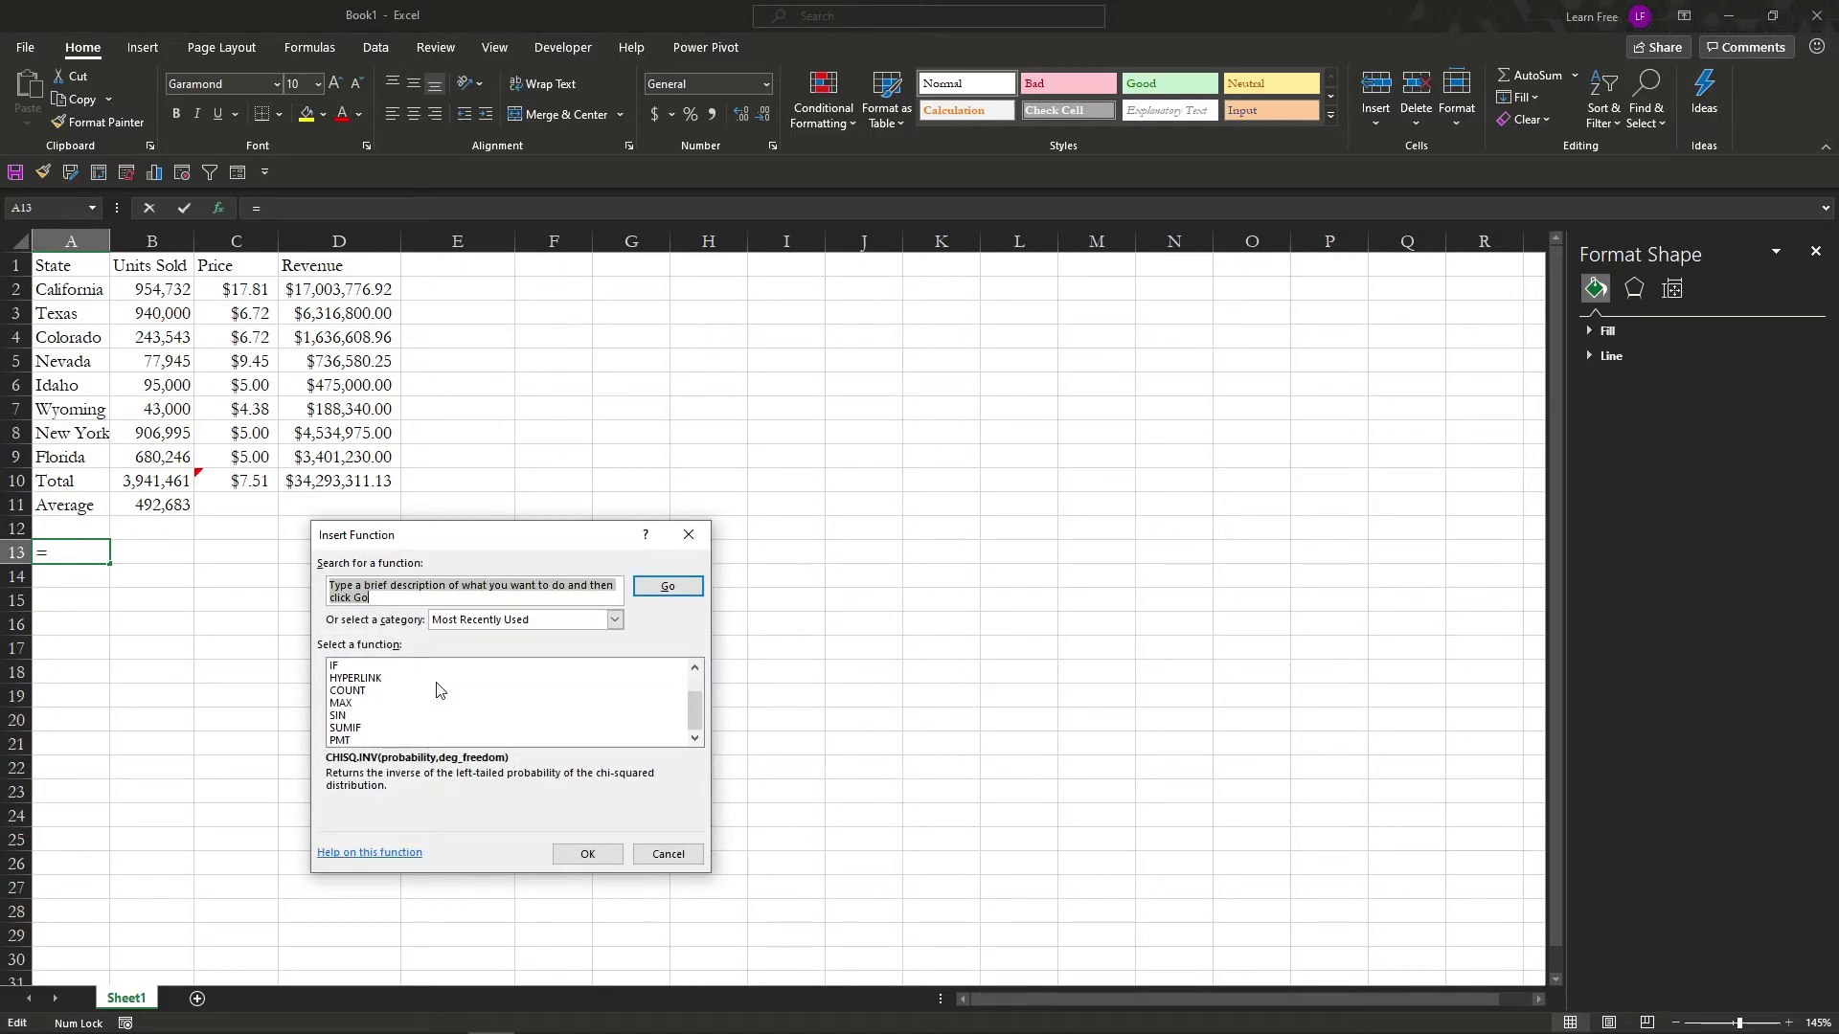
scroll(438, 690, up, 1)
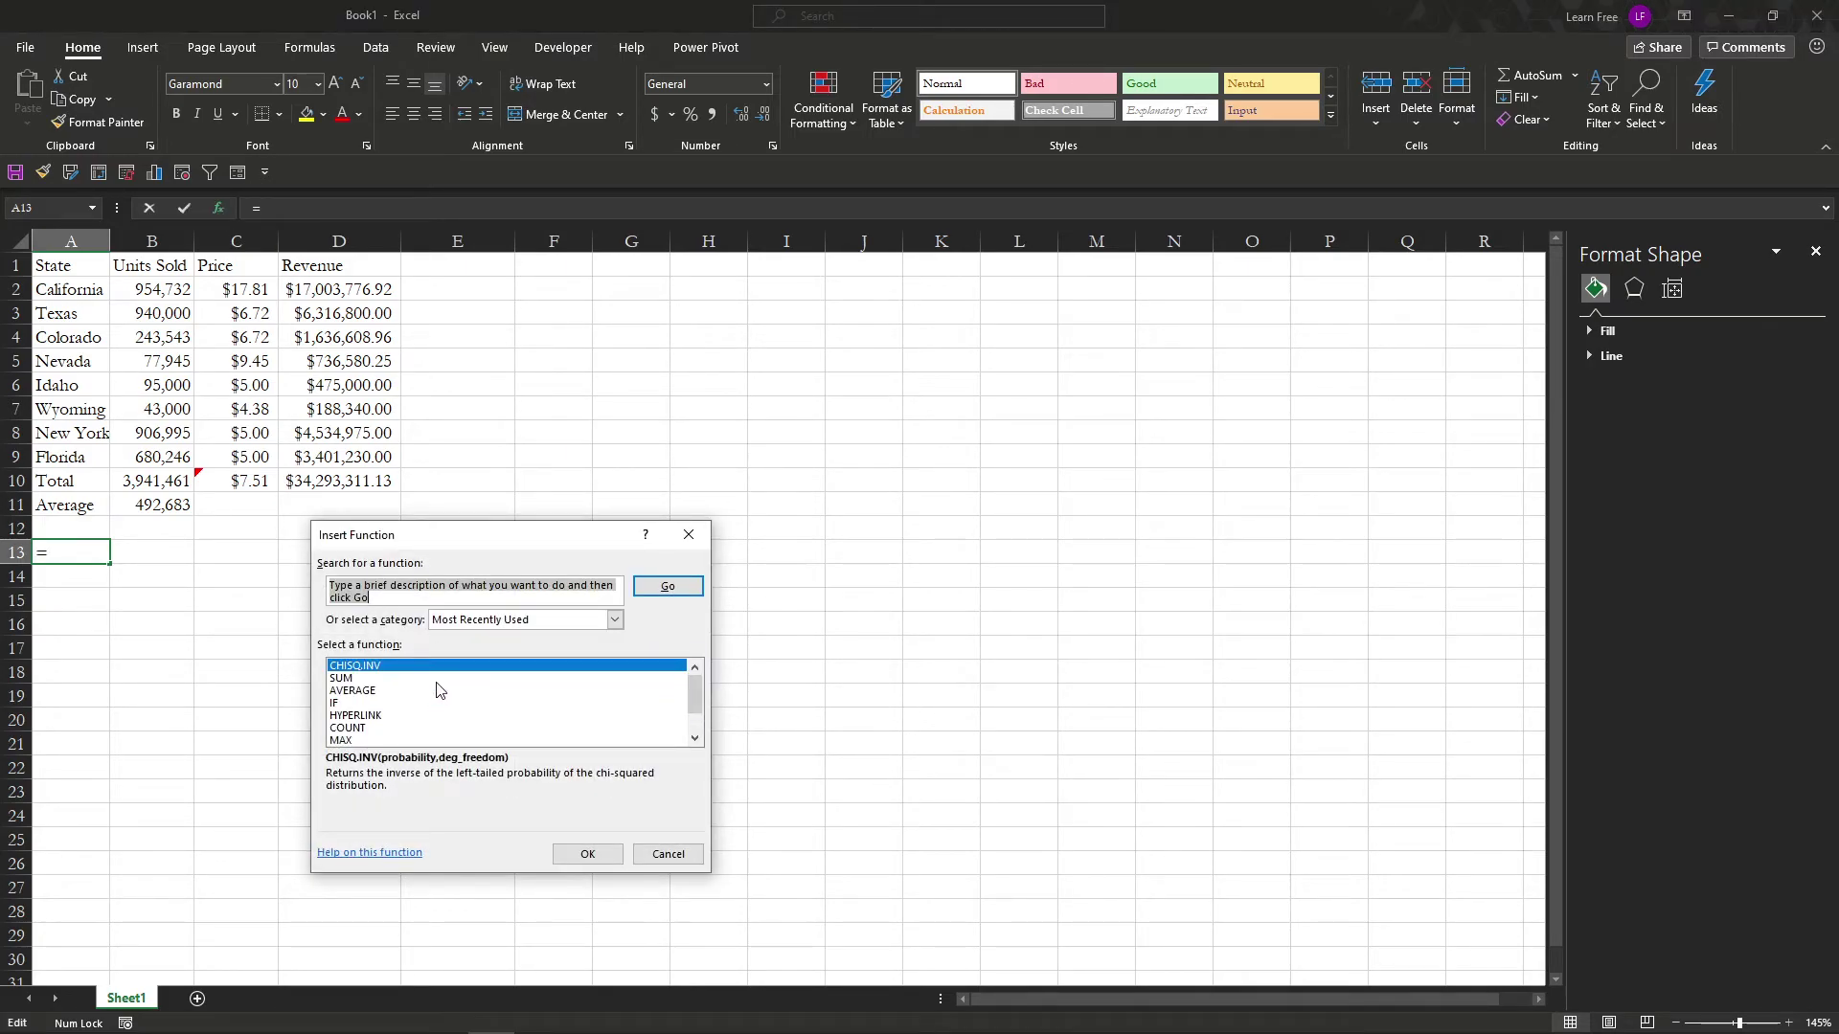
click(615, 620)
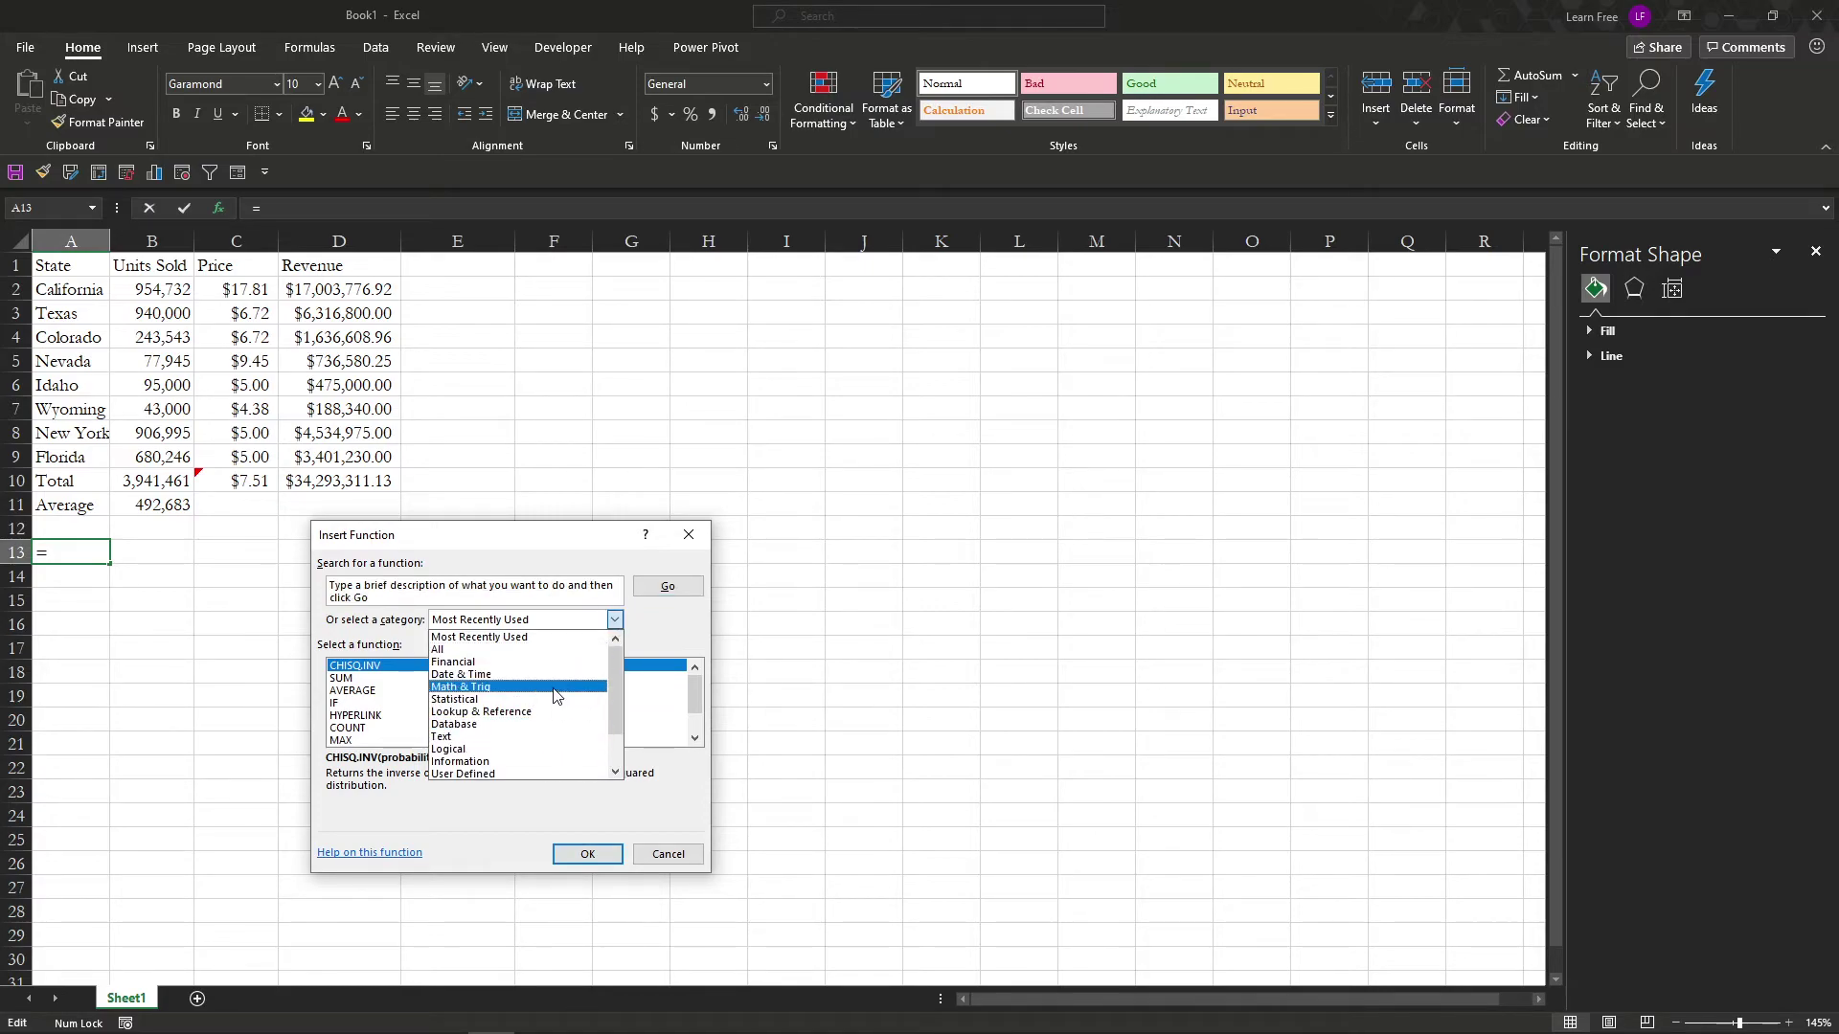
key(Escape)
key(Escape)
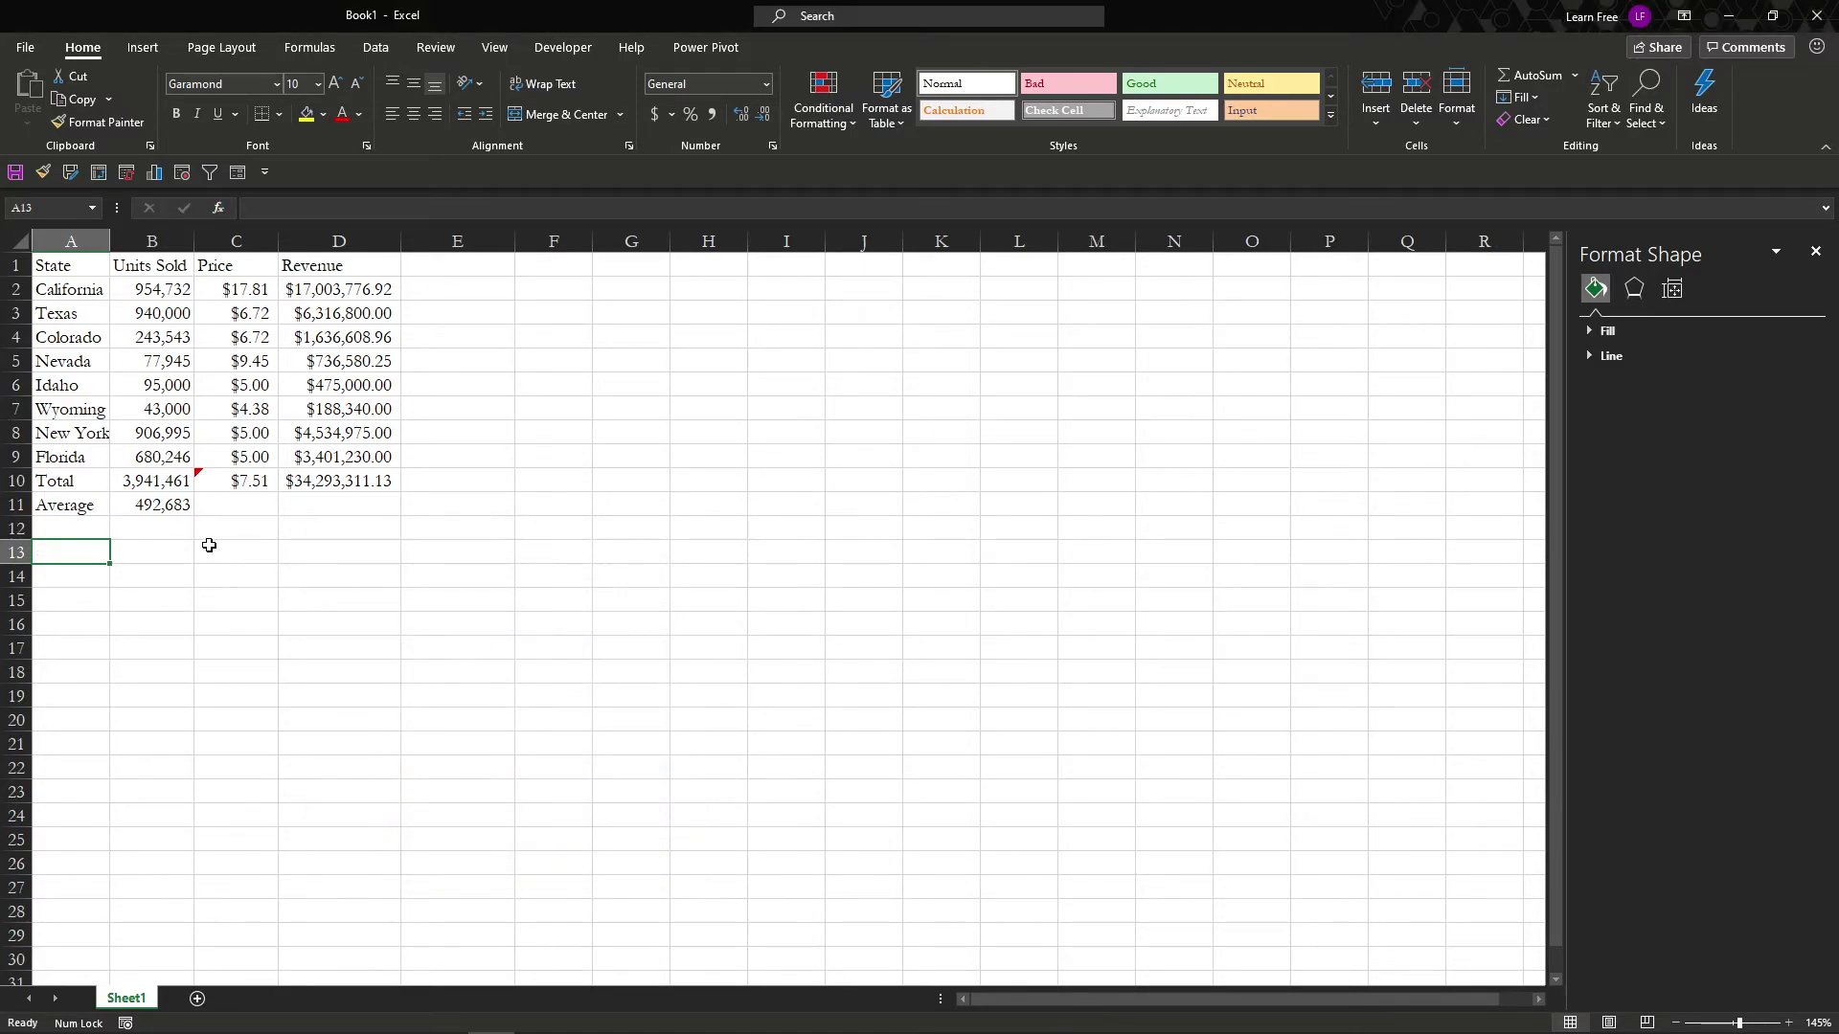
Step: Label A13 as Max and return the largest units sold of B2:B9 in B13 with a MAX formula
text(Max)
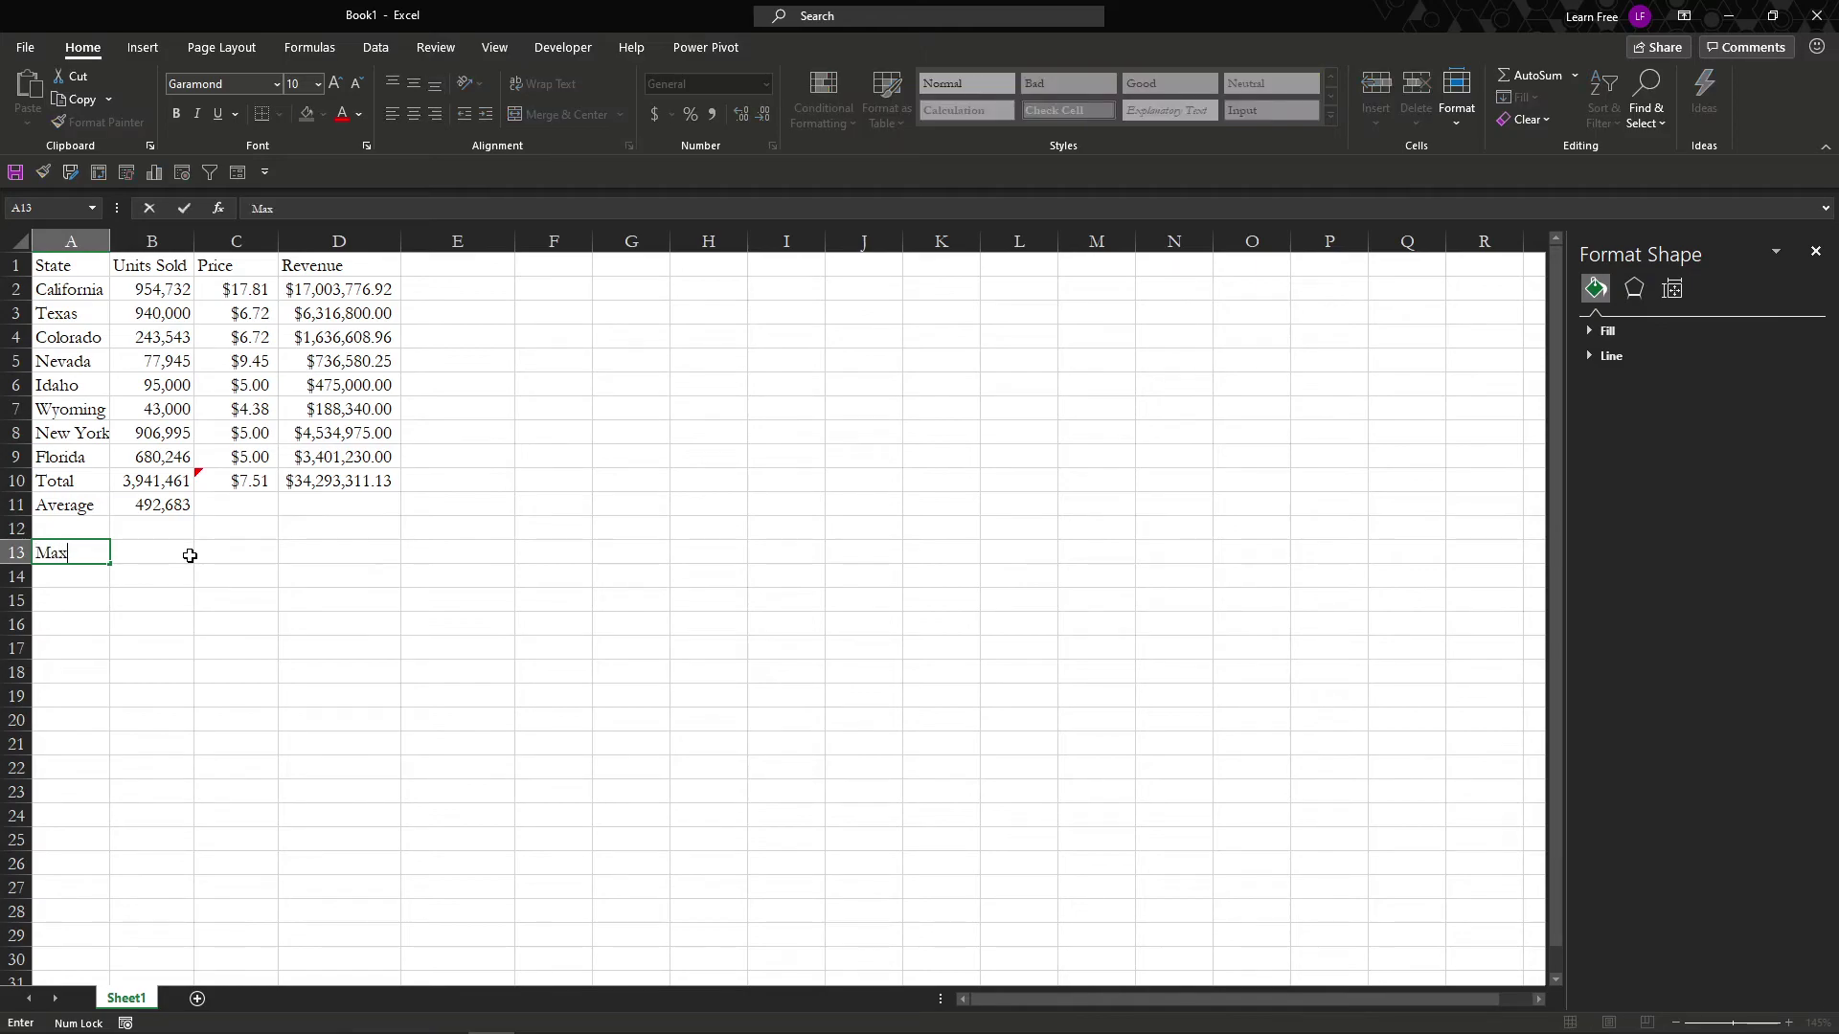
key(Return)
click(190, 555)
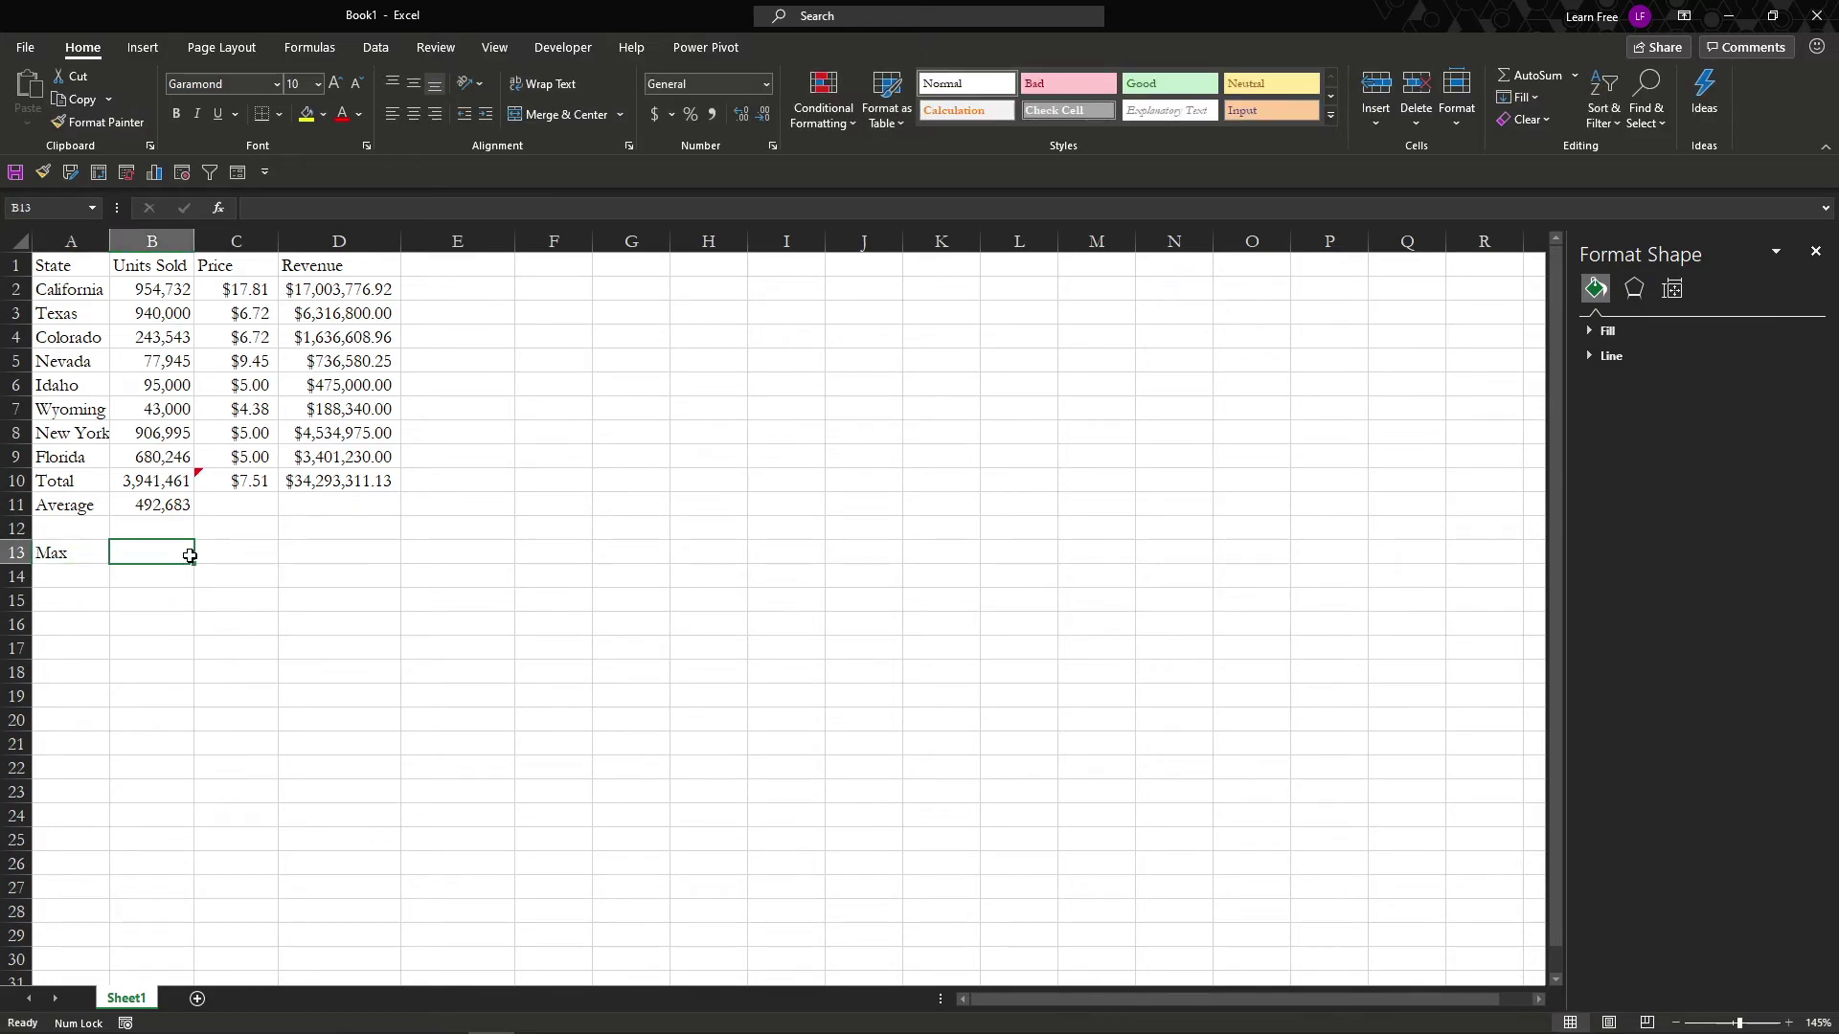
text(=max)
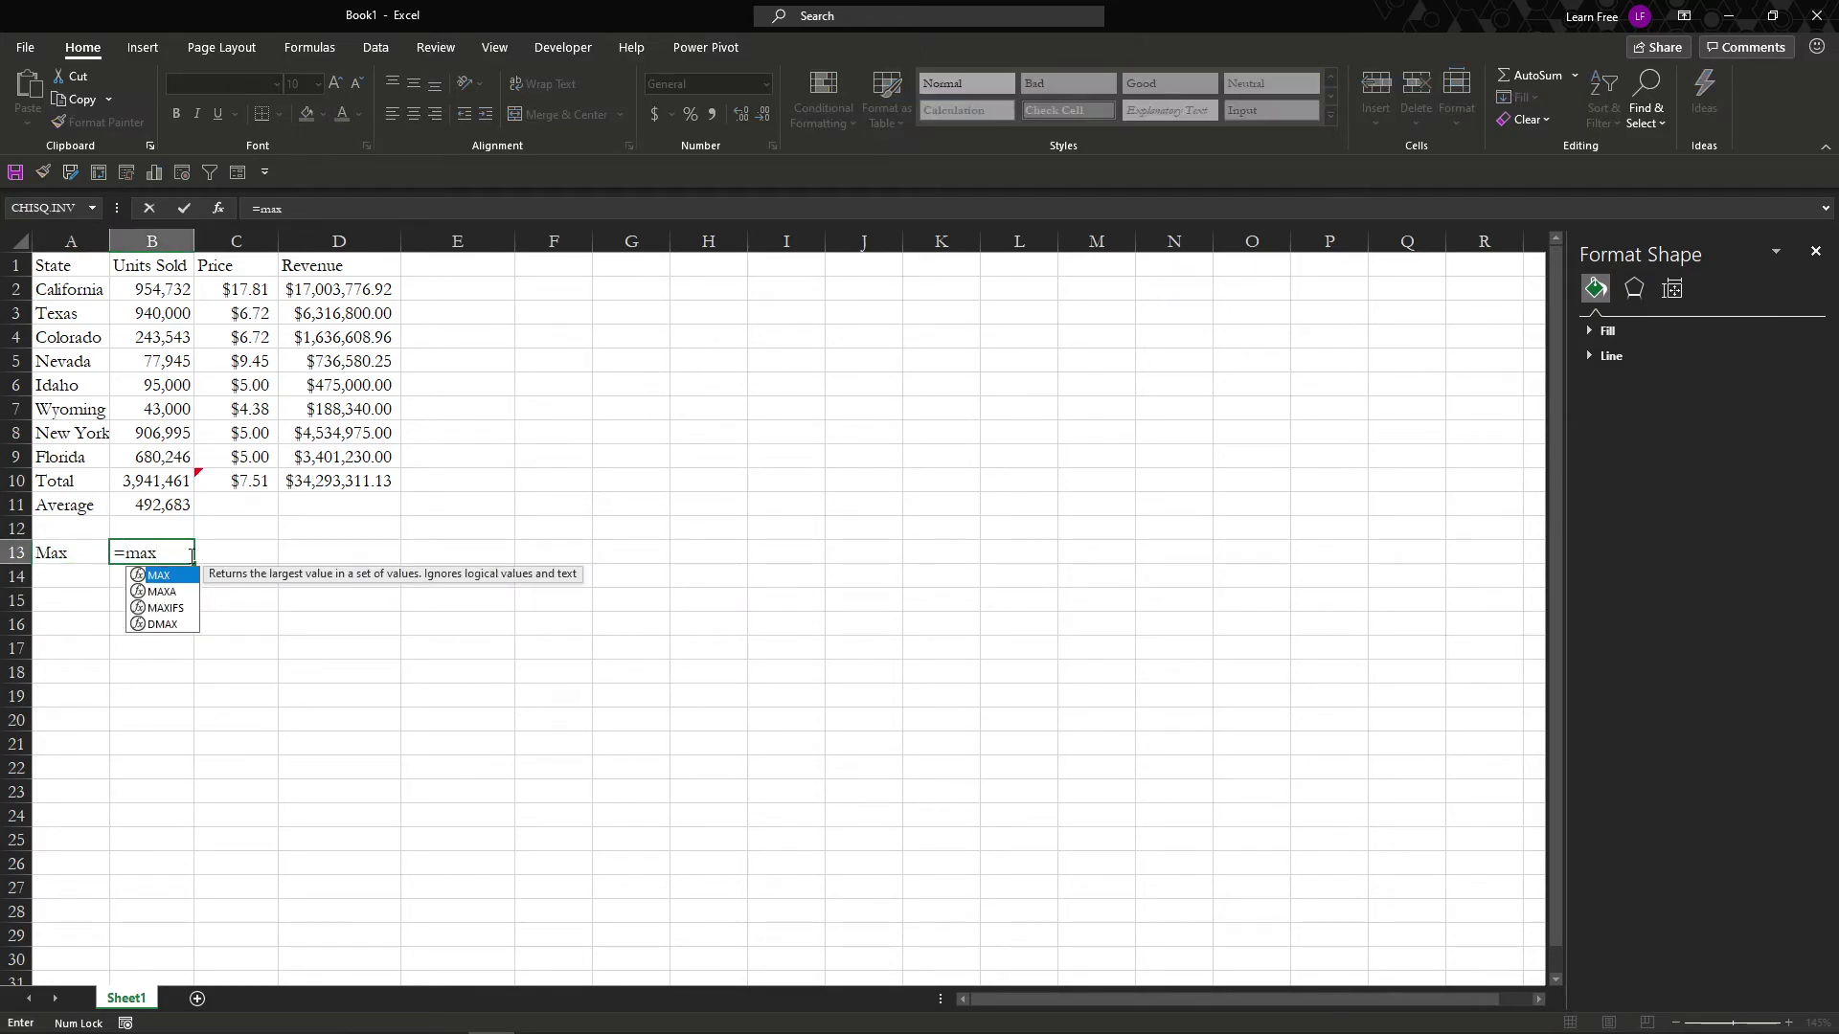
key(Tab)
drag(144, 289, 147, 456)
key(Return)
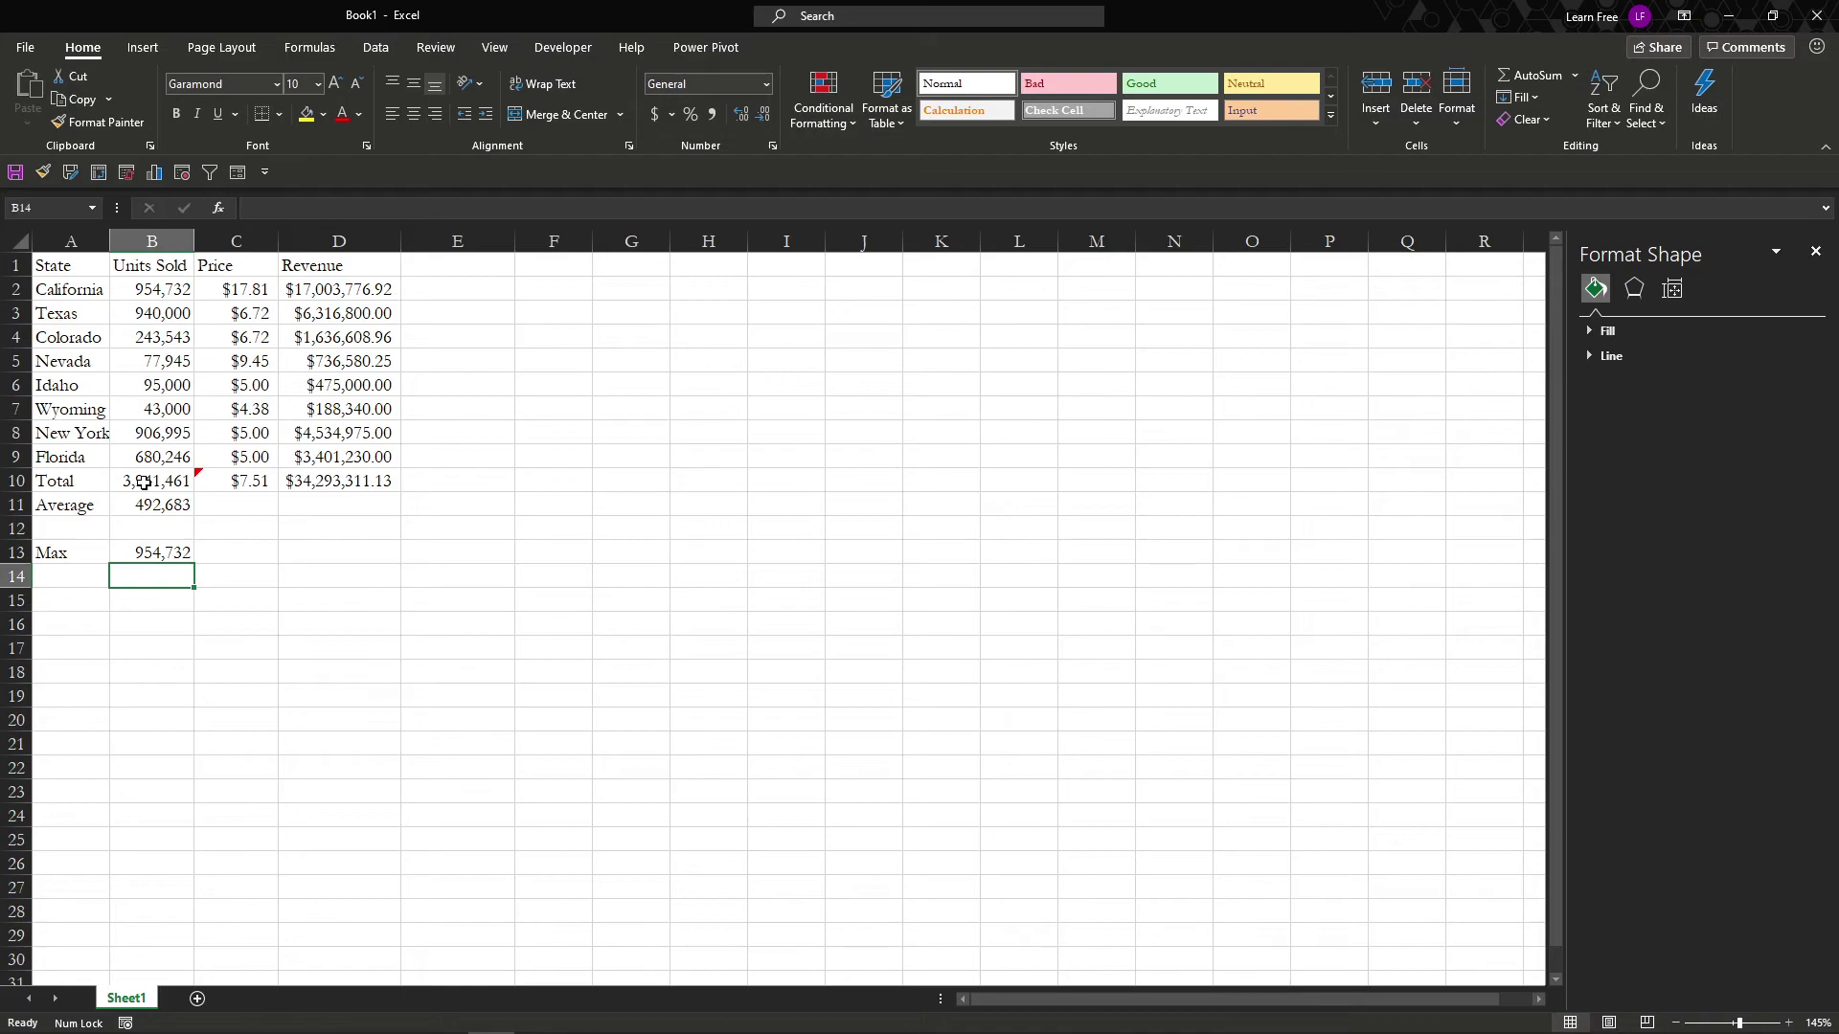
key(Up)
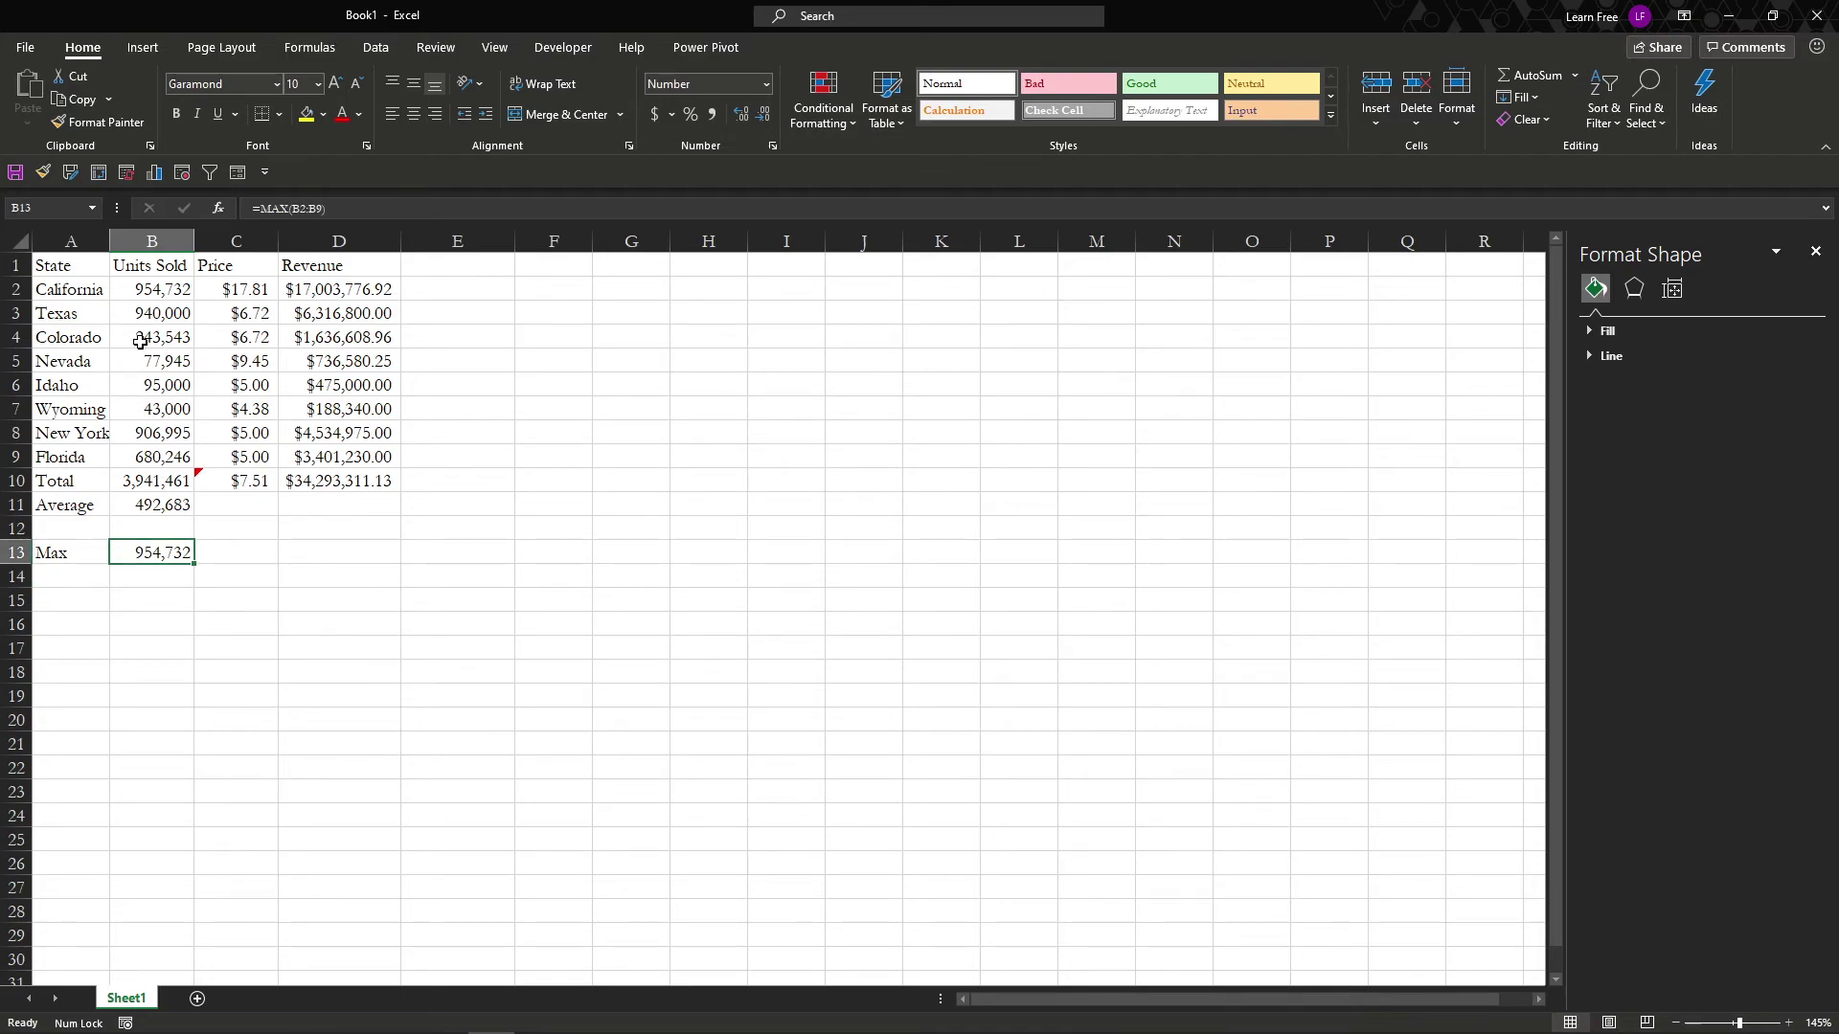
drag(101, 292, 127, 292)
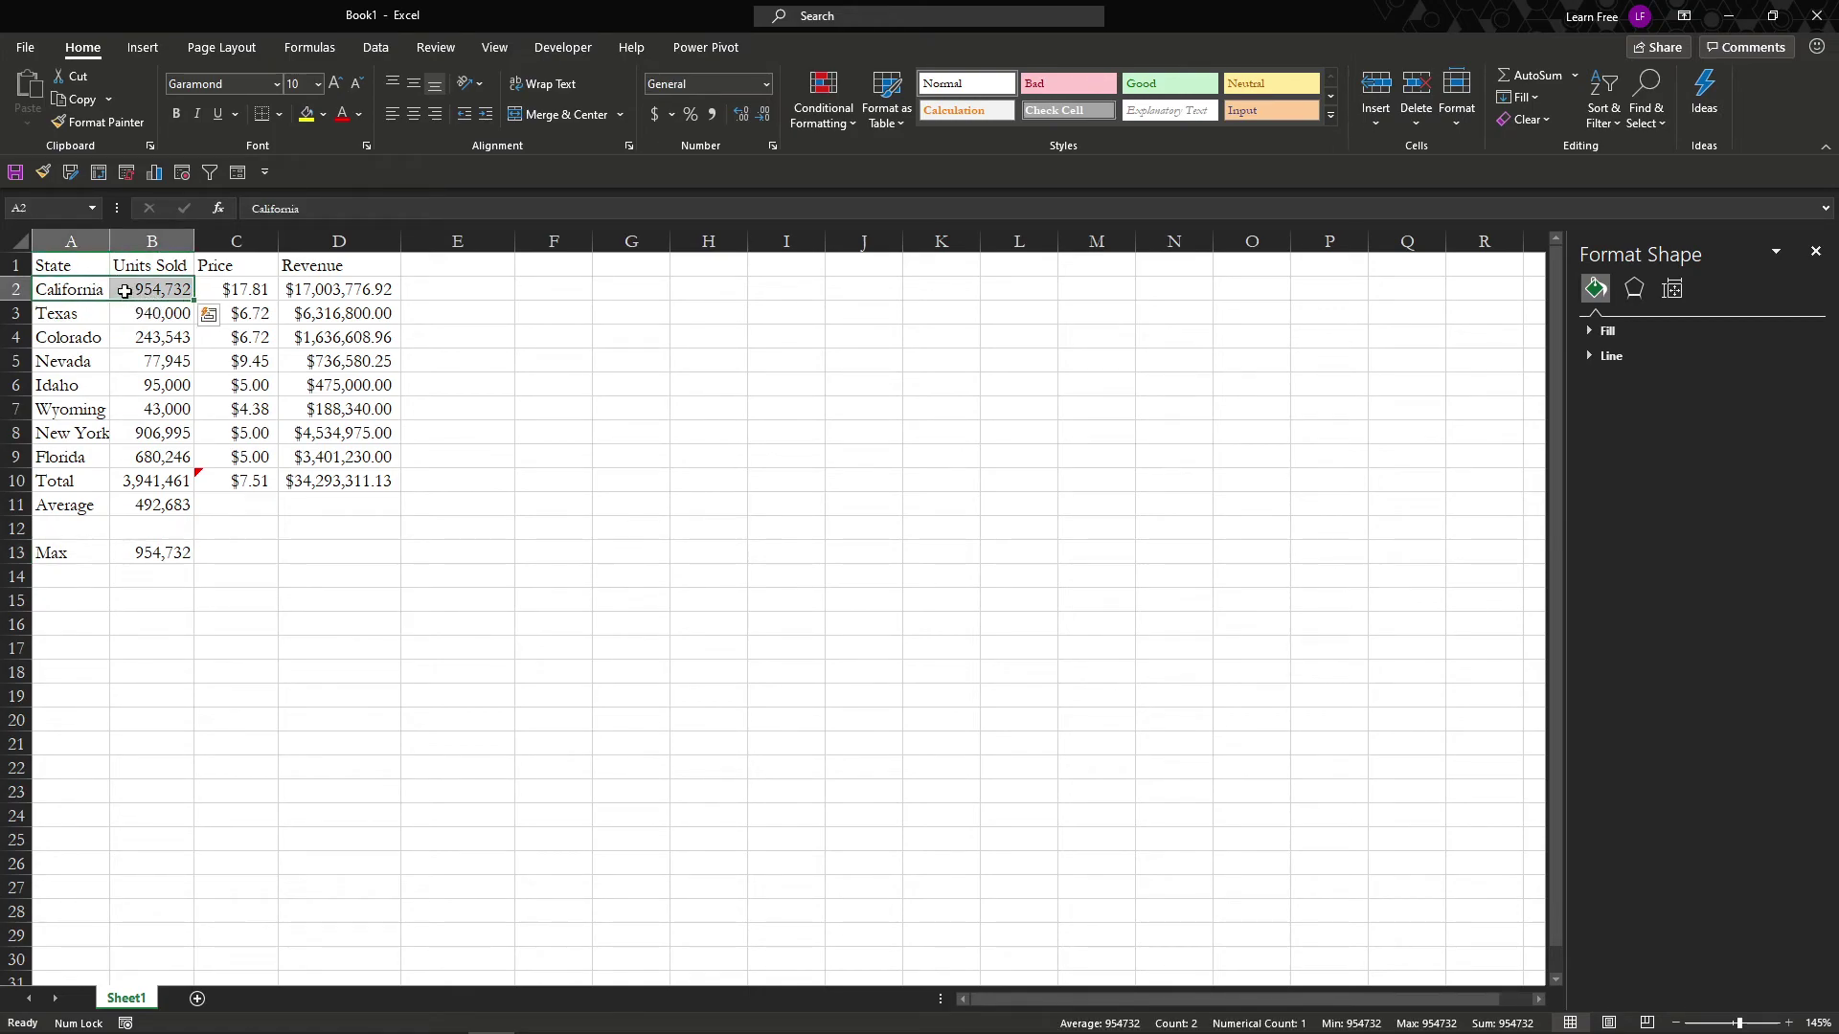
Step: Look up the state matching B13's units sold in A14 with the formula =INDEX($A$2:$A$9,MATCH(B13,$B$2:$B$9,0))
click(97, 578)
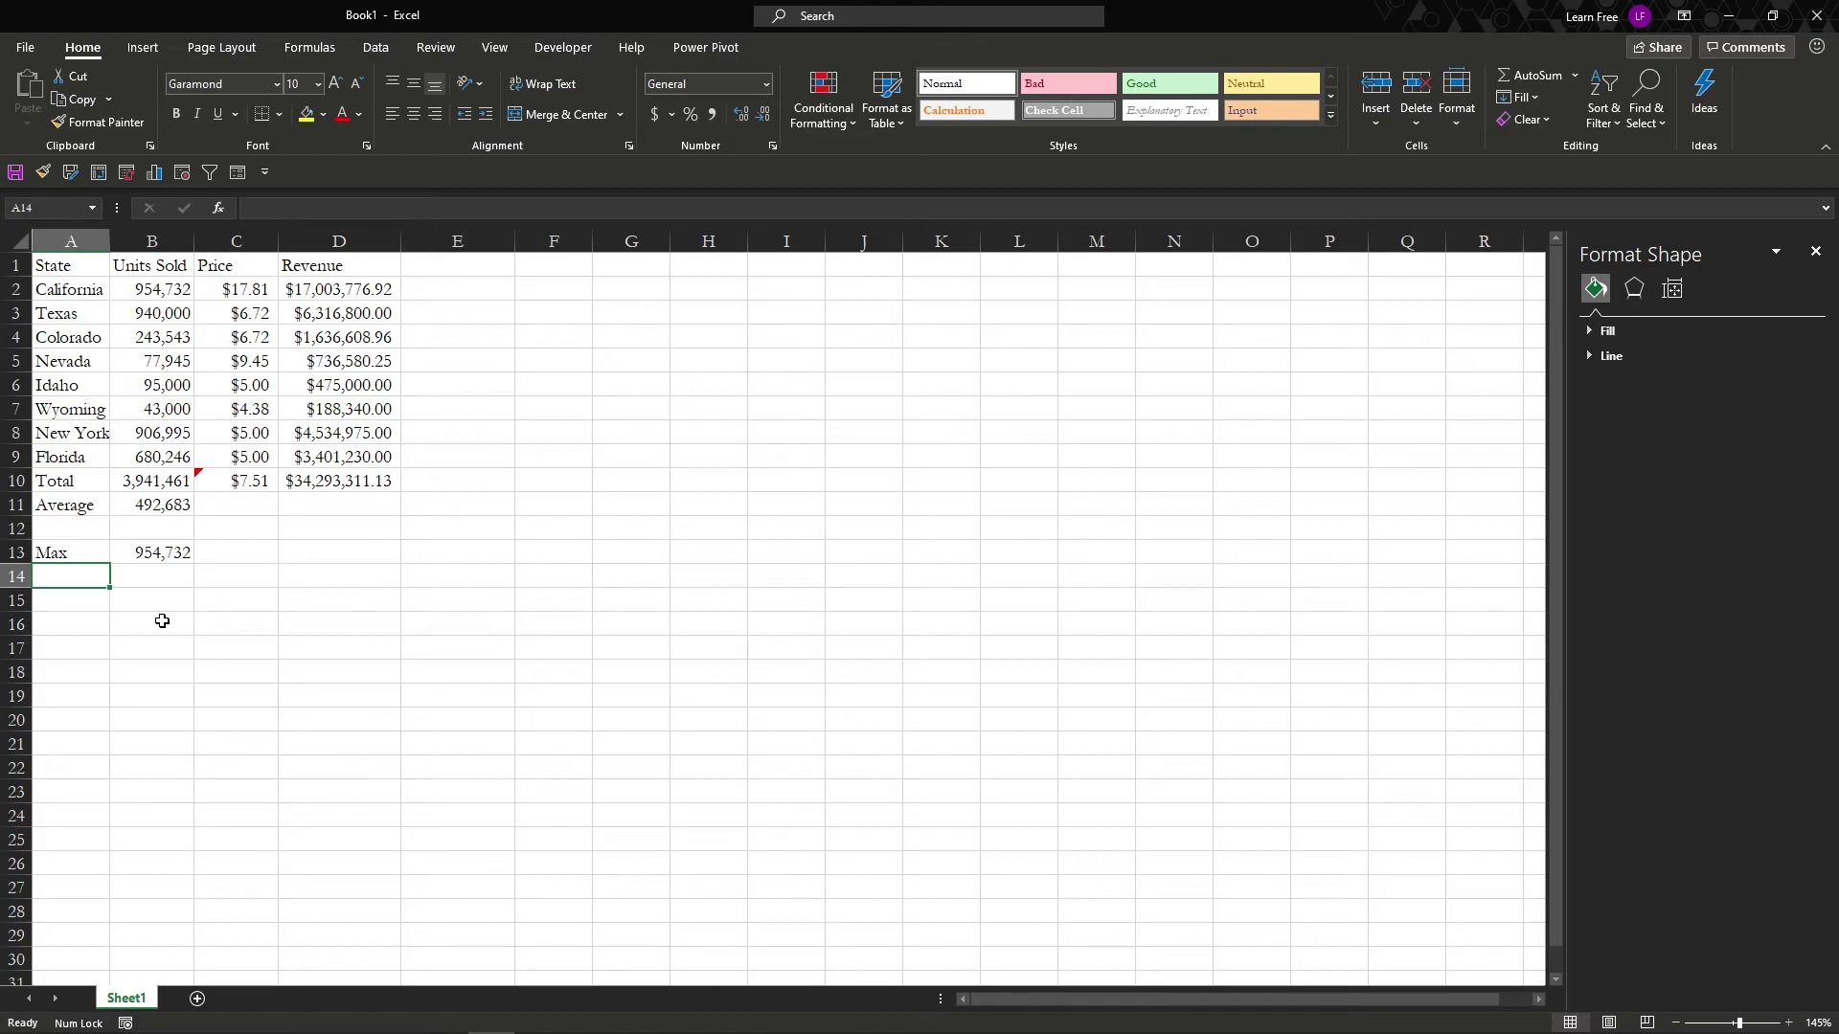
text(=)
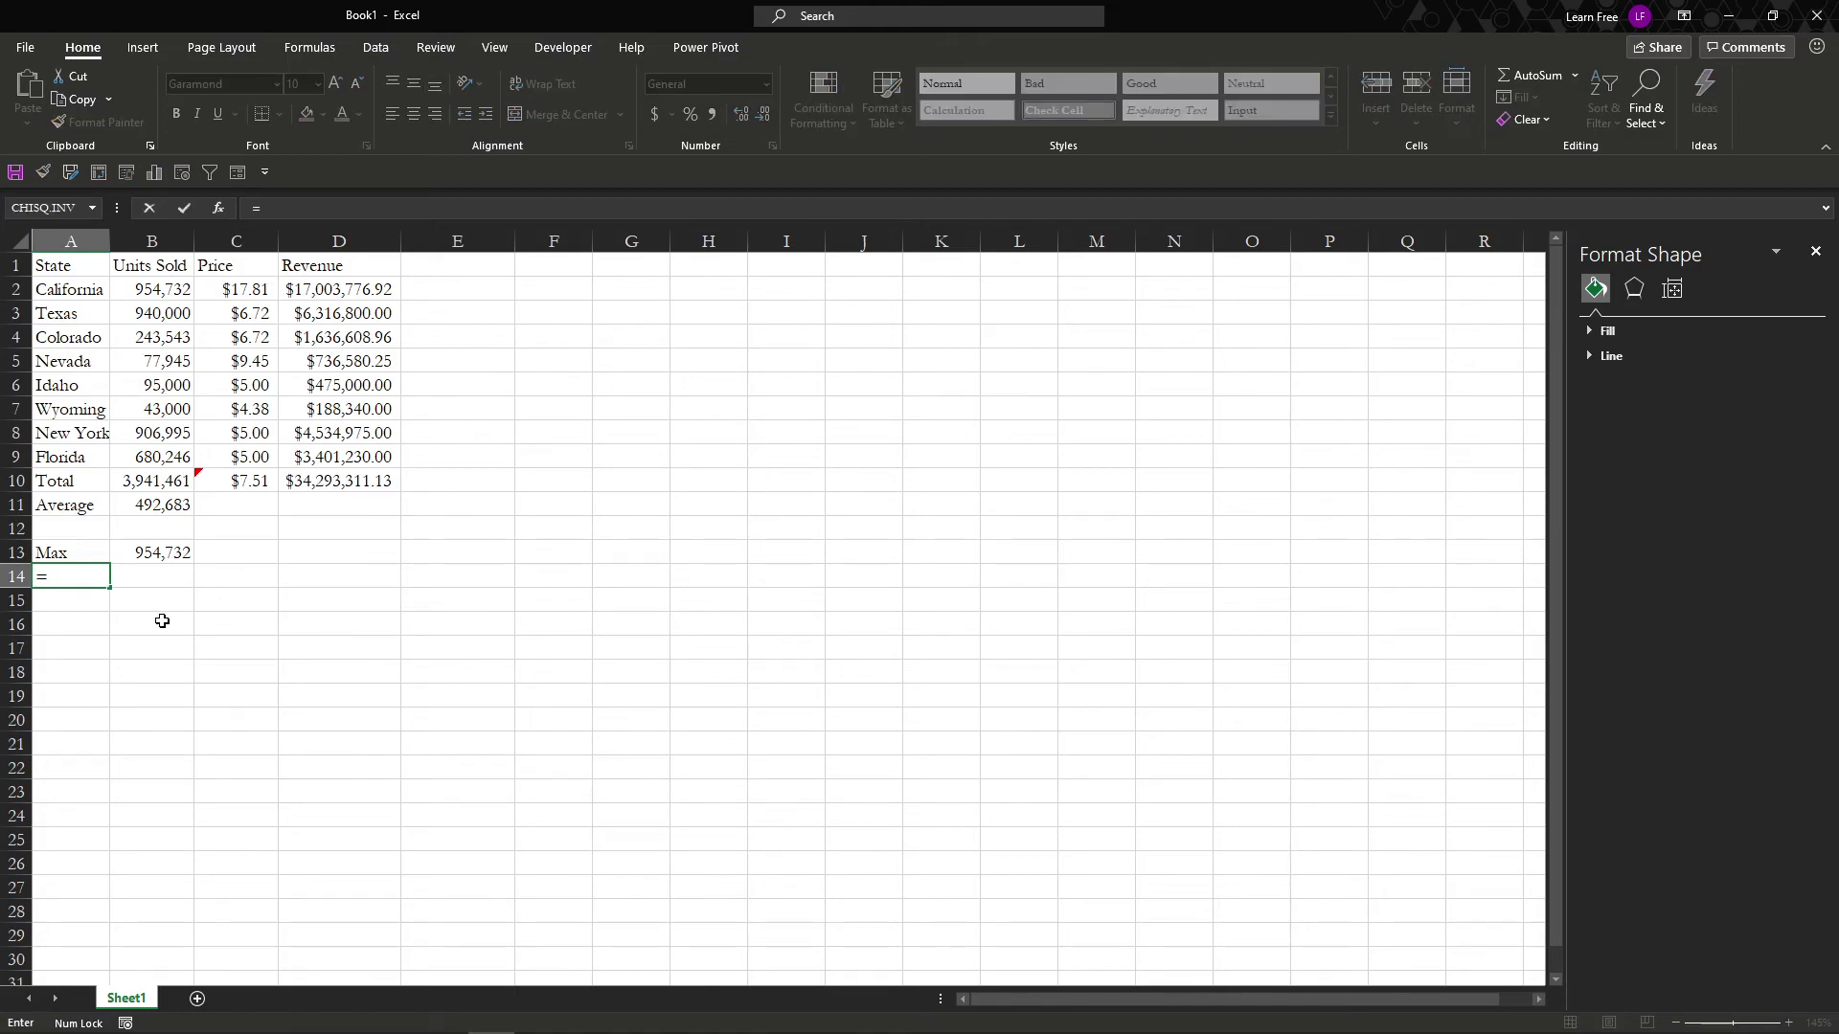
text(index)
key(Tab)
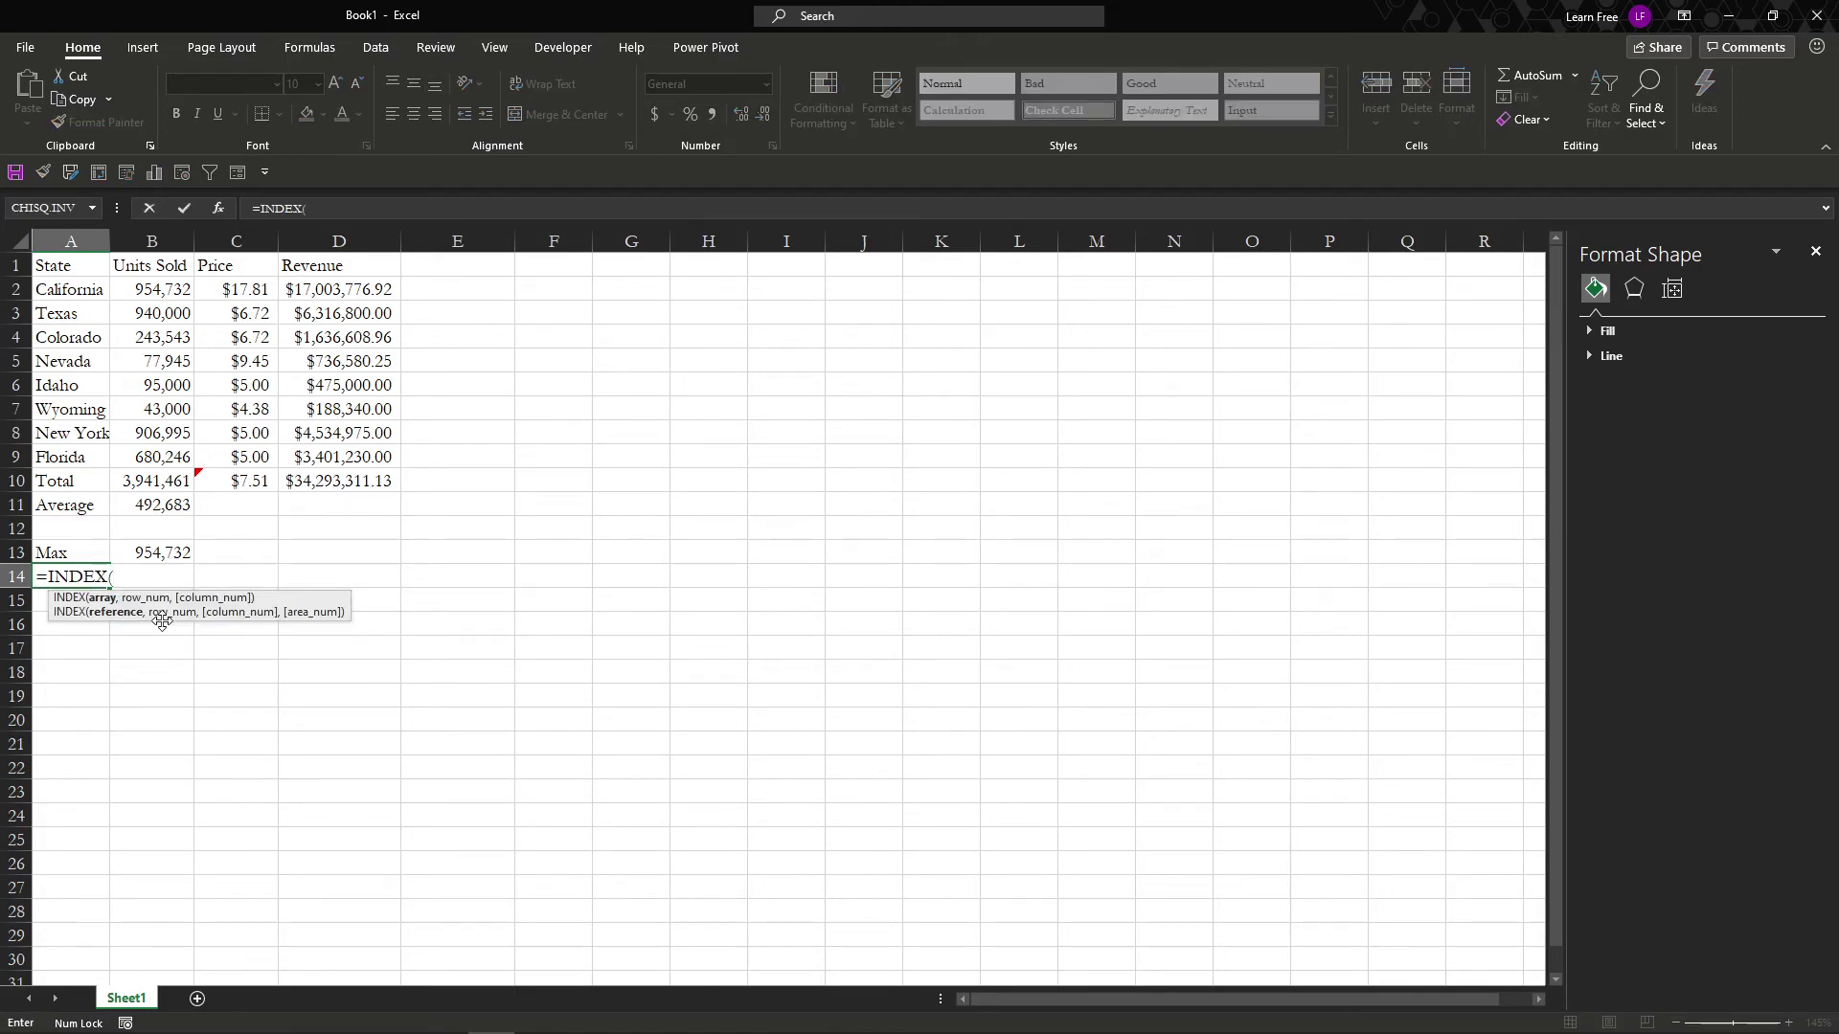
drag(90, 287, 82, 459)
key(F4)
text(,)
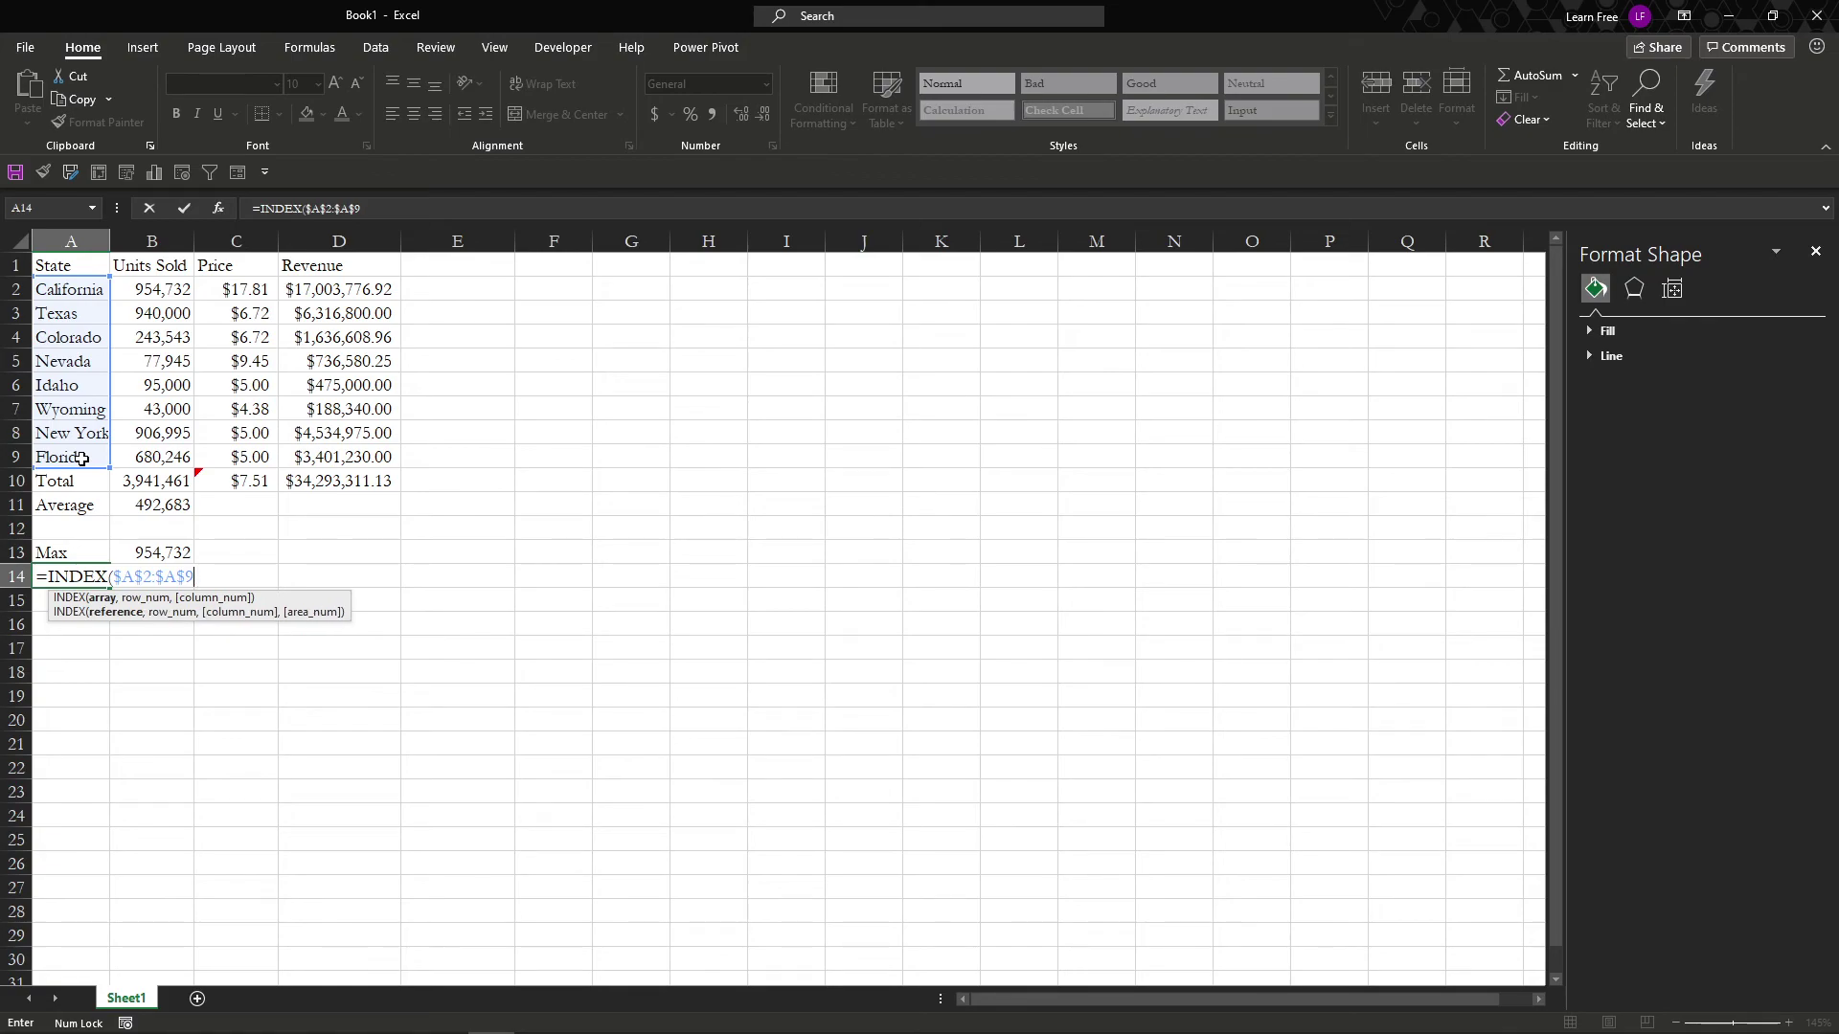
text(,match)
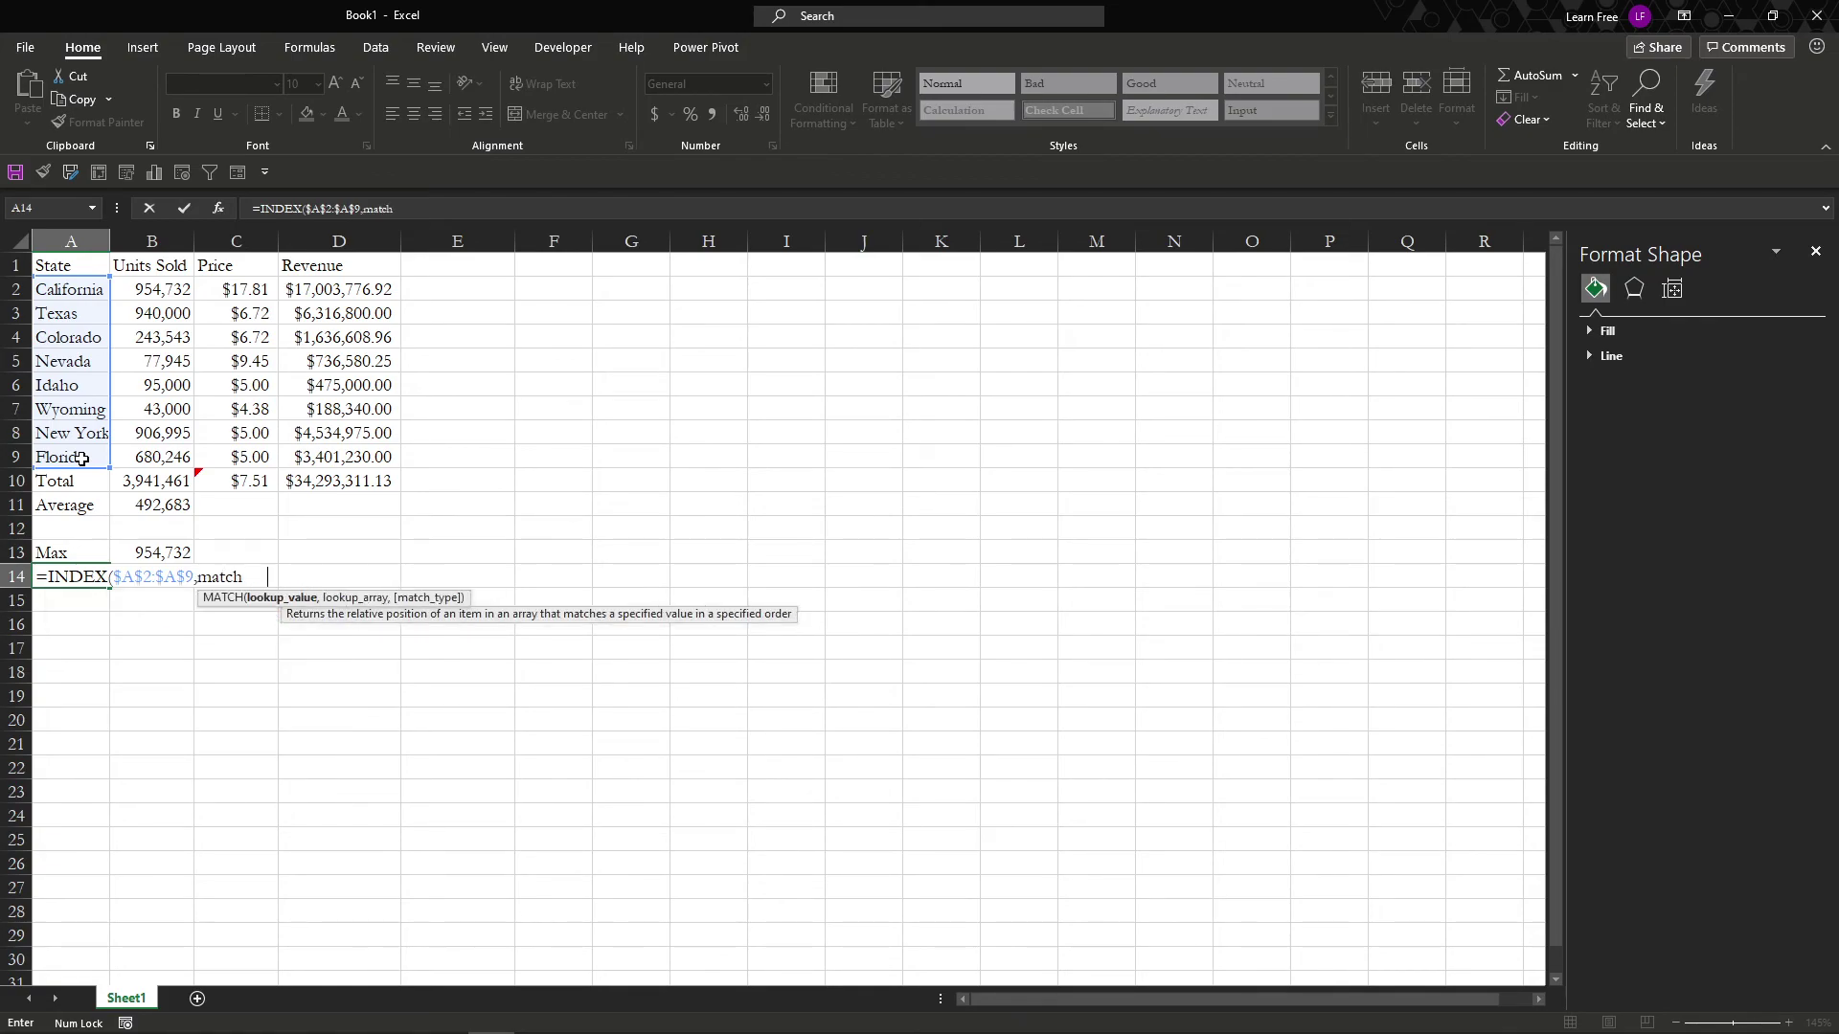
key(Tab)
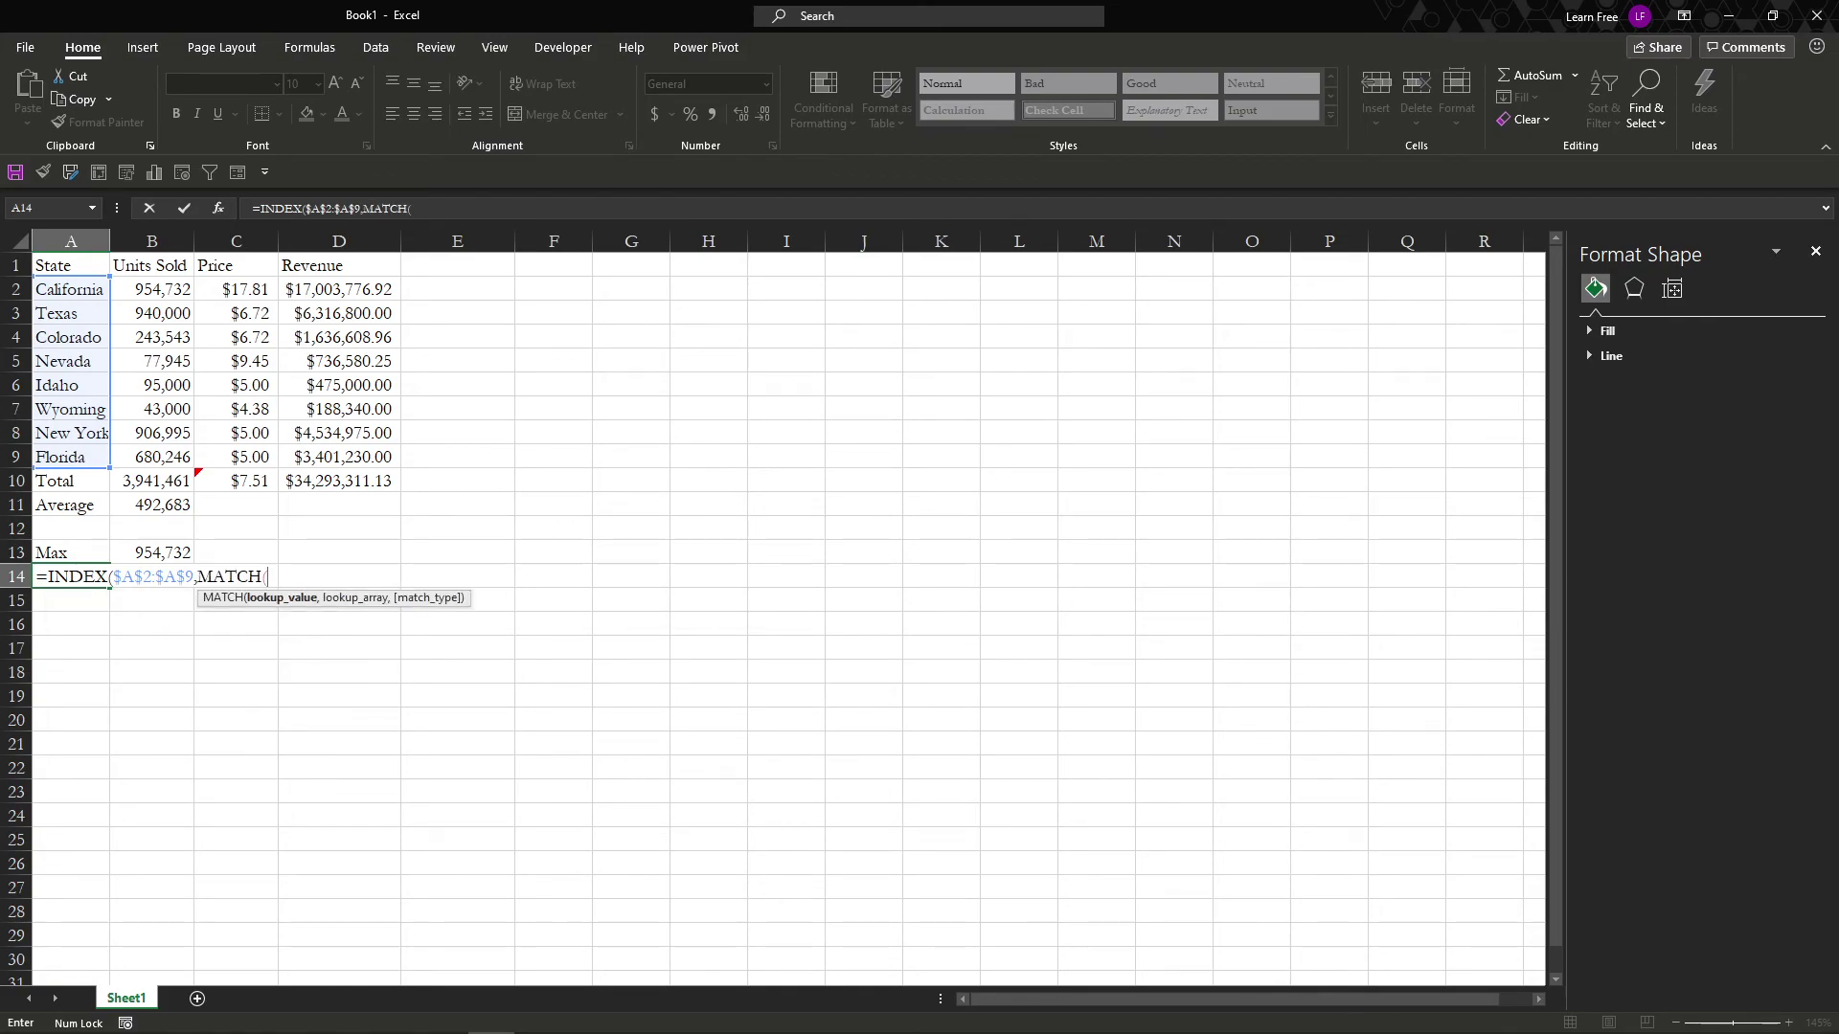
click(153, 550)
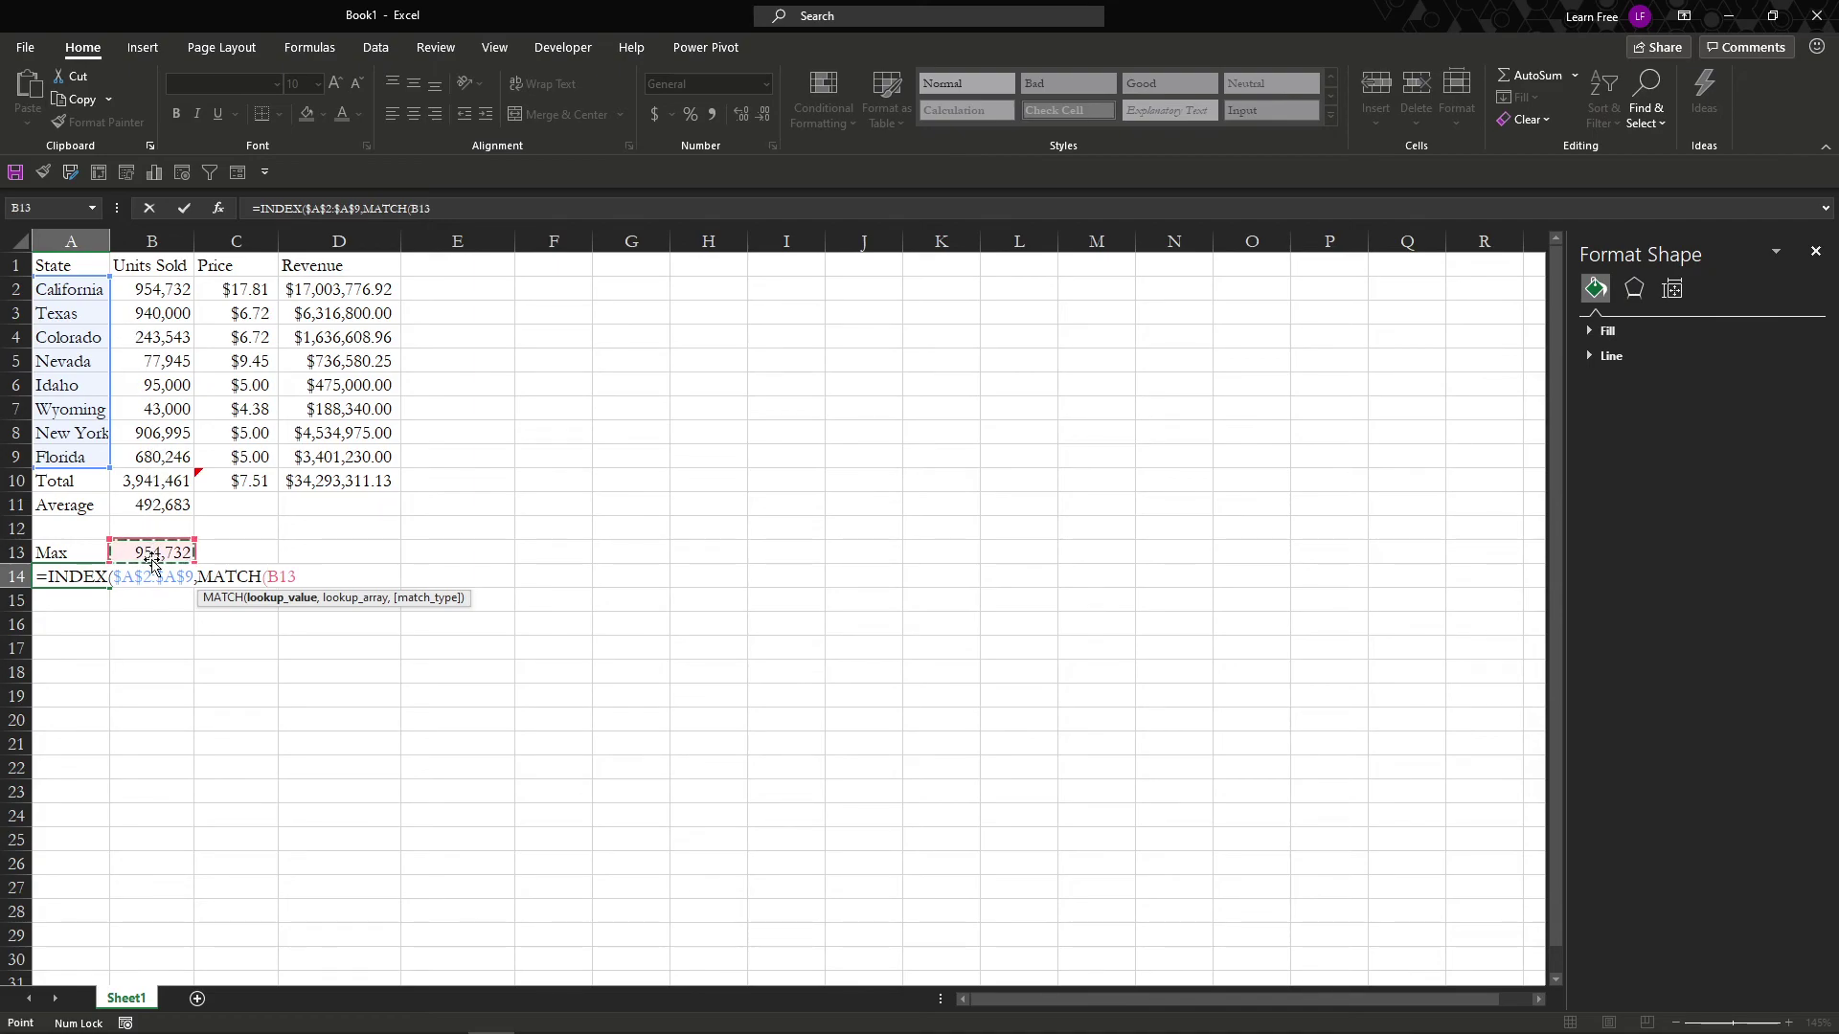
text(,)
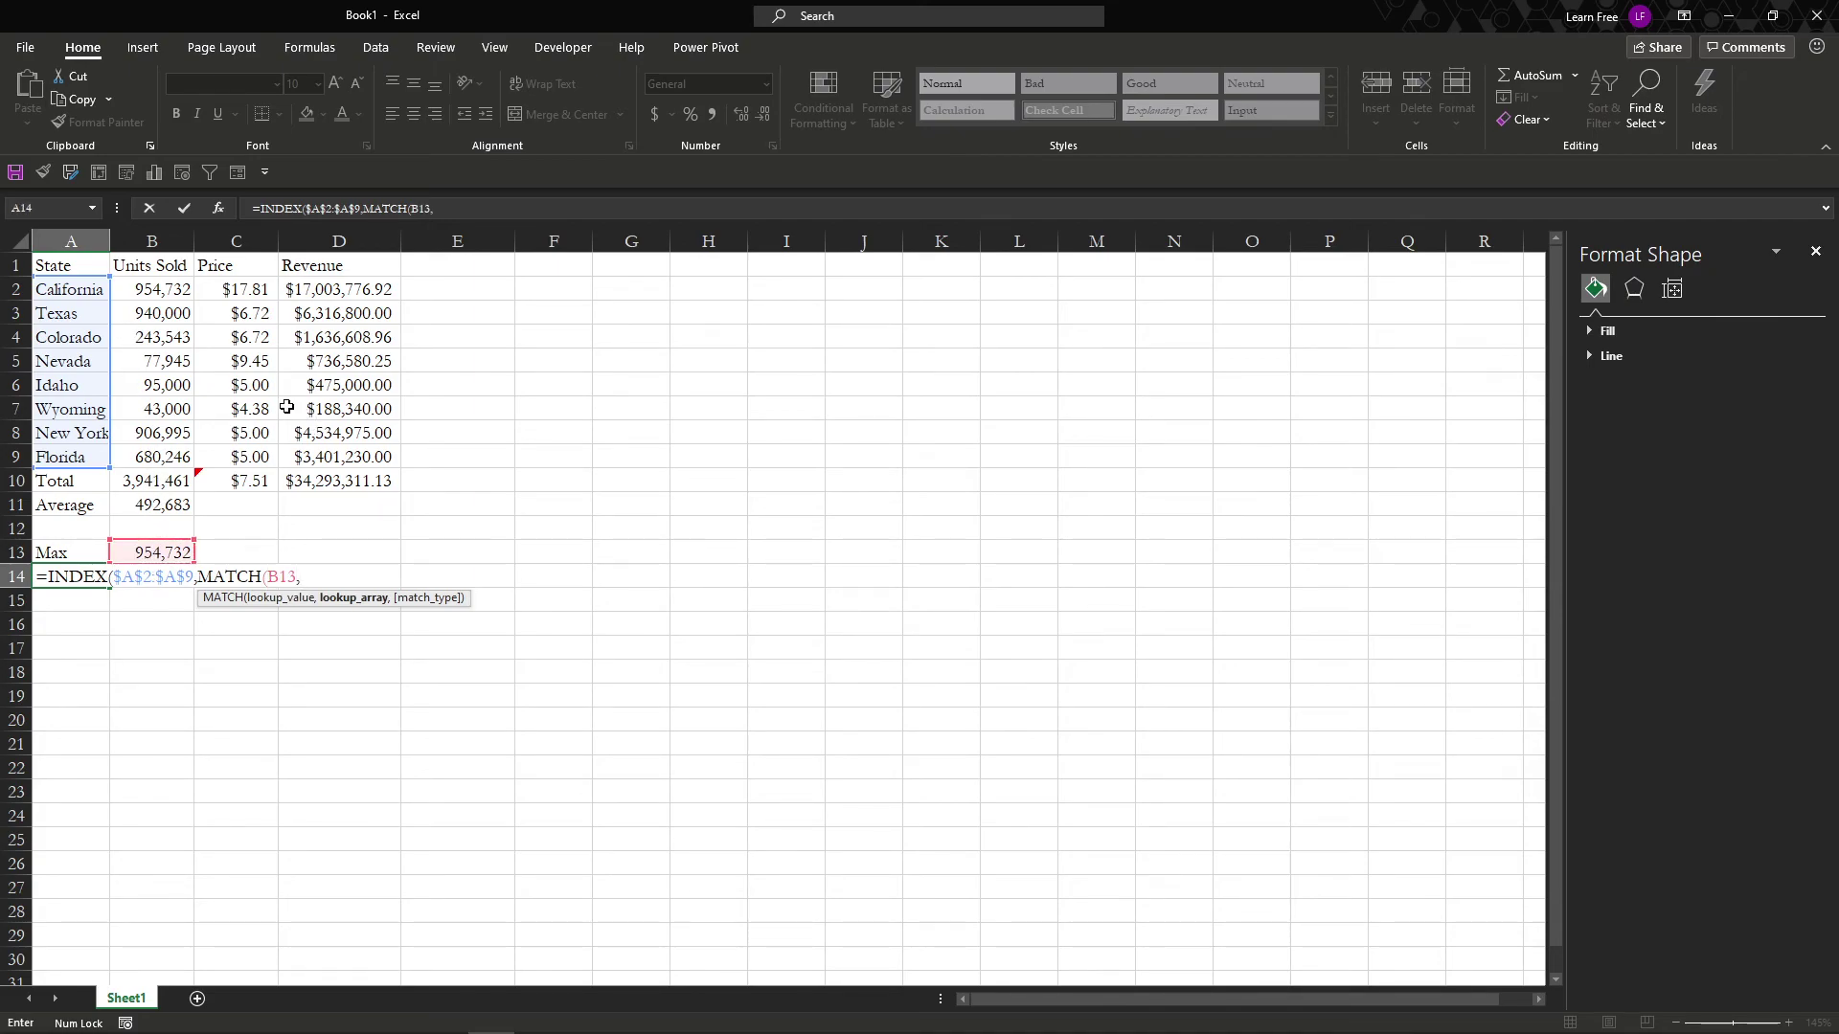
drag(181, 292, 185, 449)
key(F4)
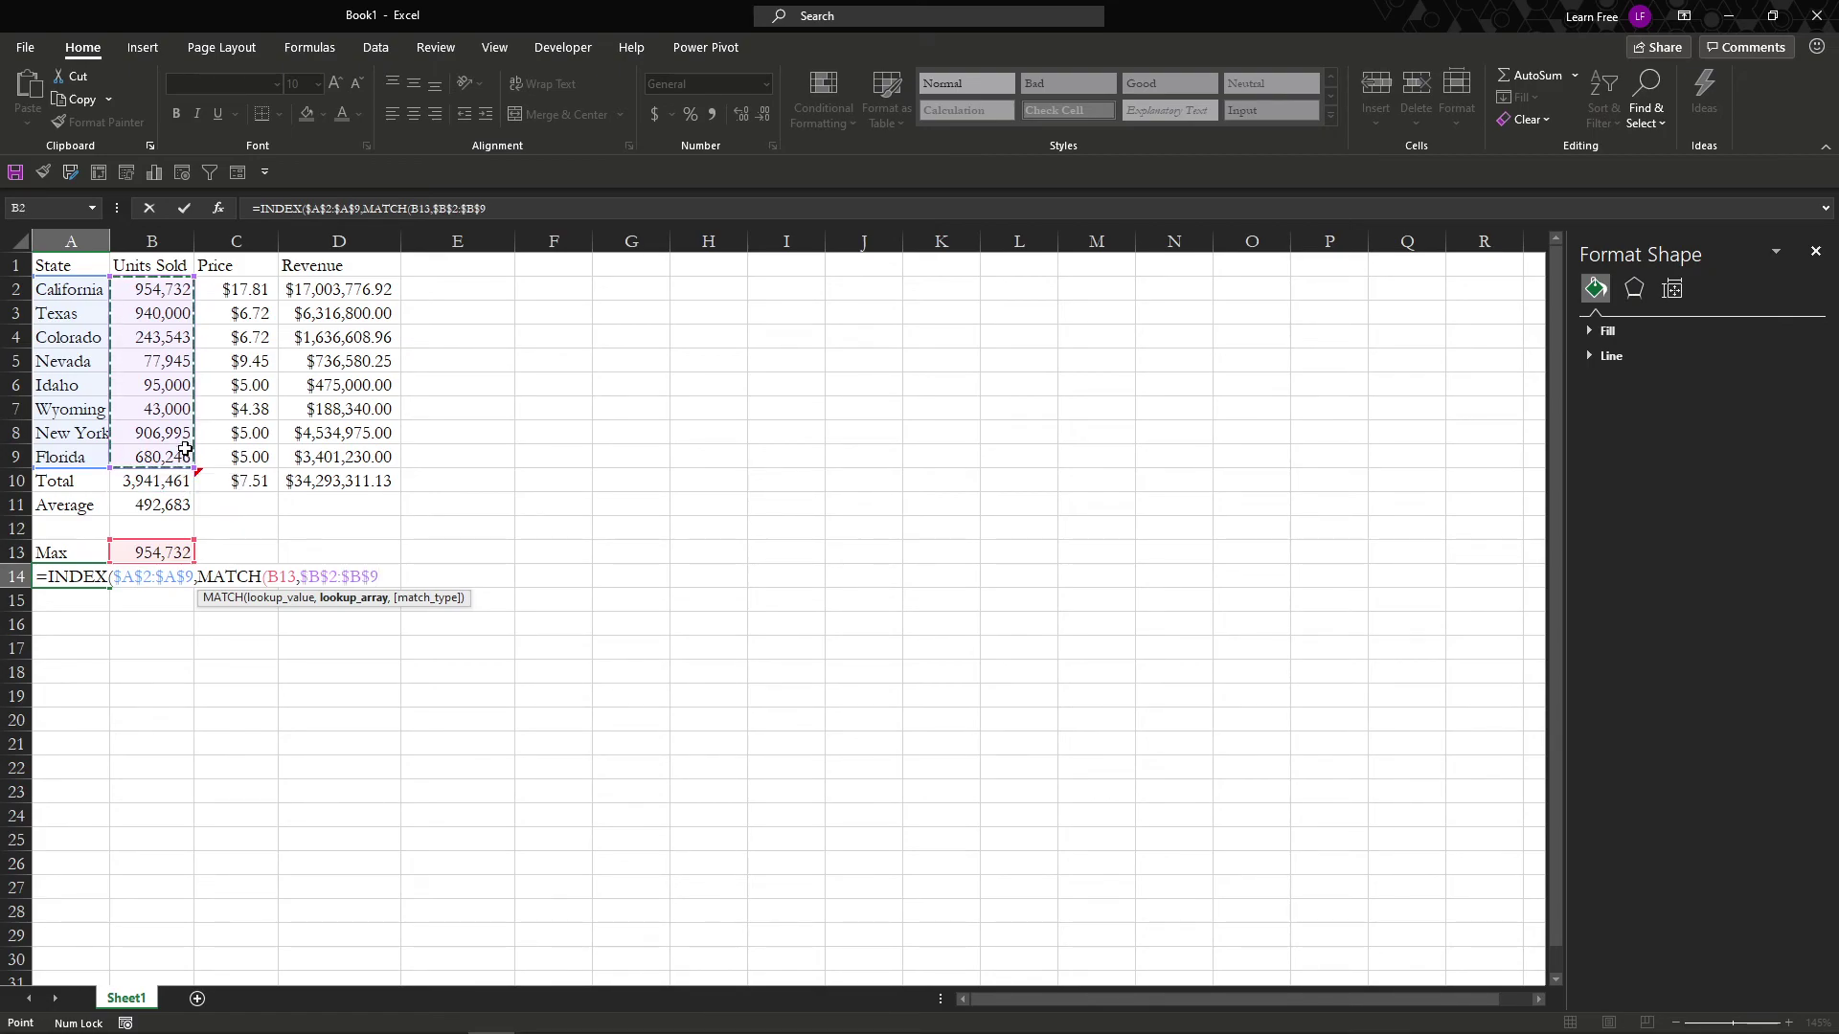
text(,0)))
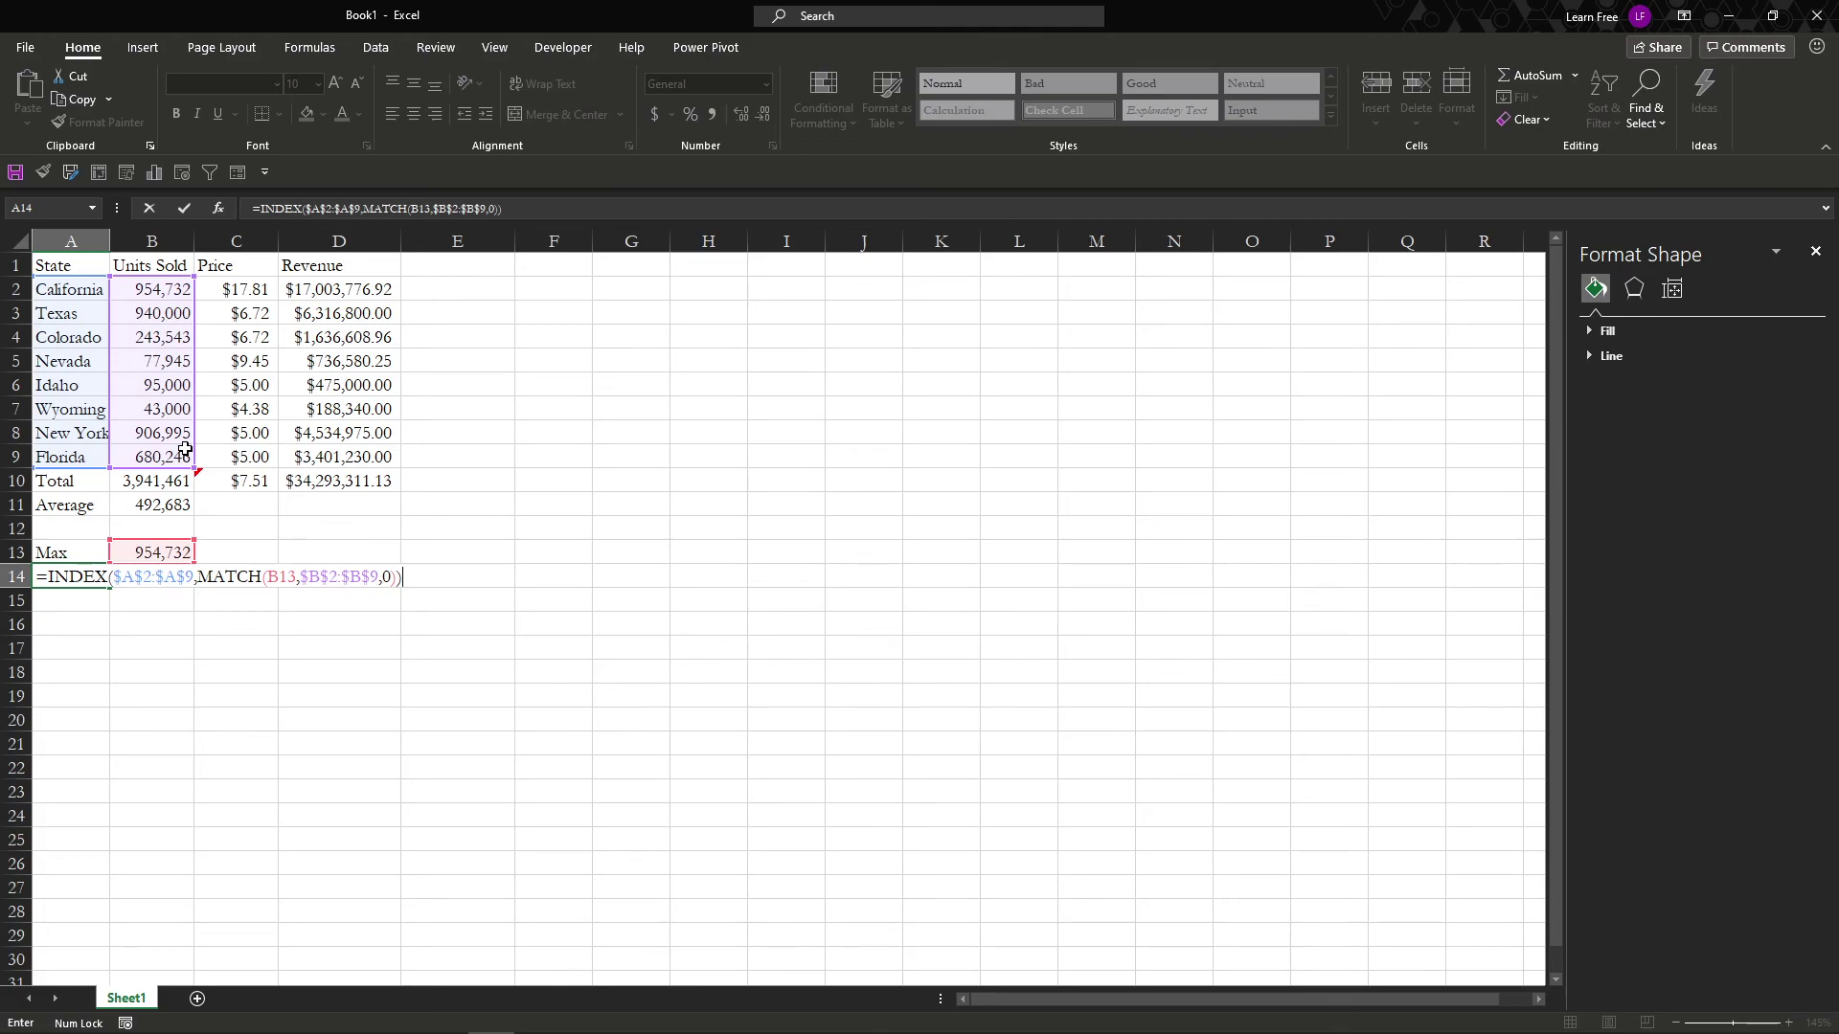
key(Return)
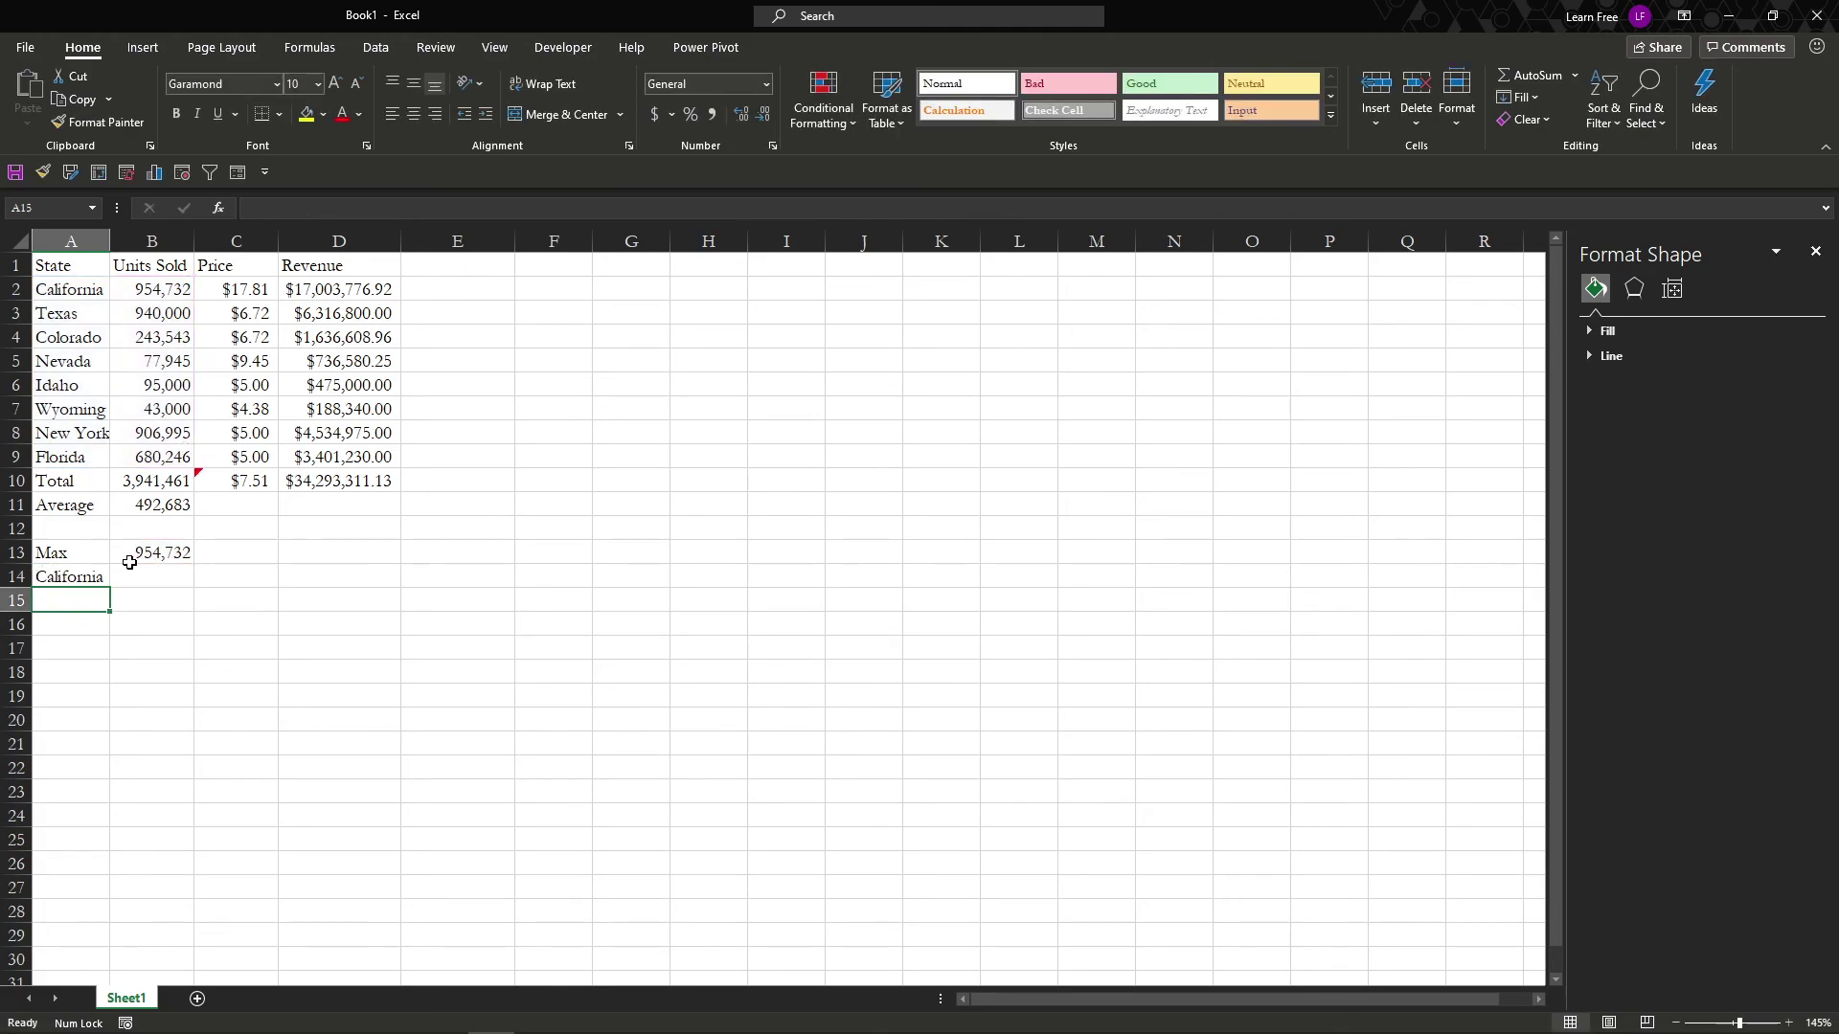
Step: Replace the formula in B13 with a MIN formula over the units sold in B2:B9
click(94, 579)
click(143, 547)
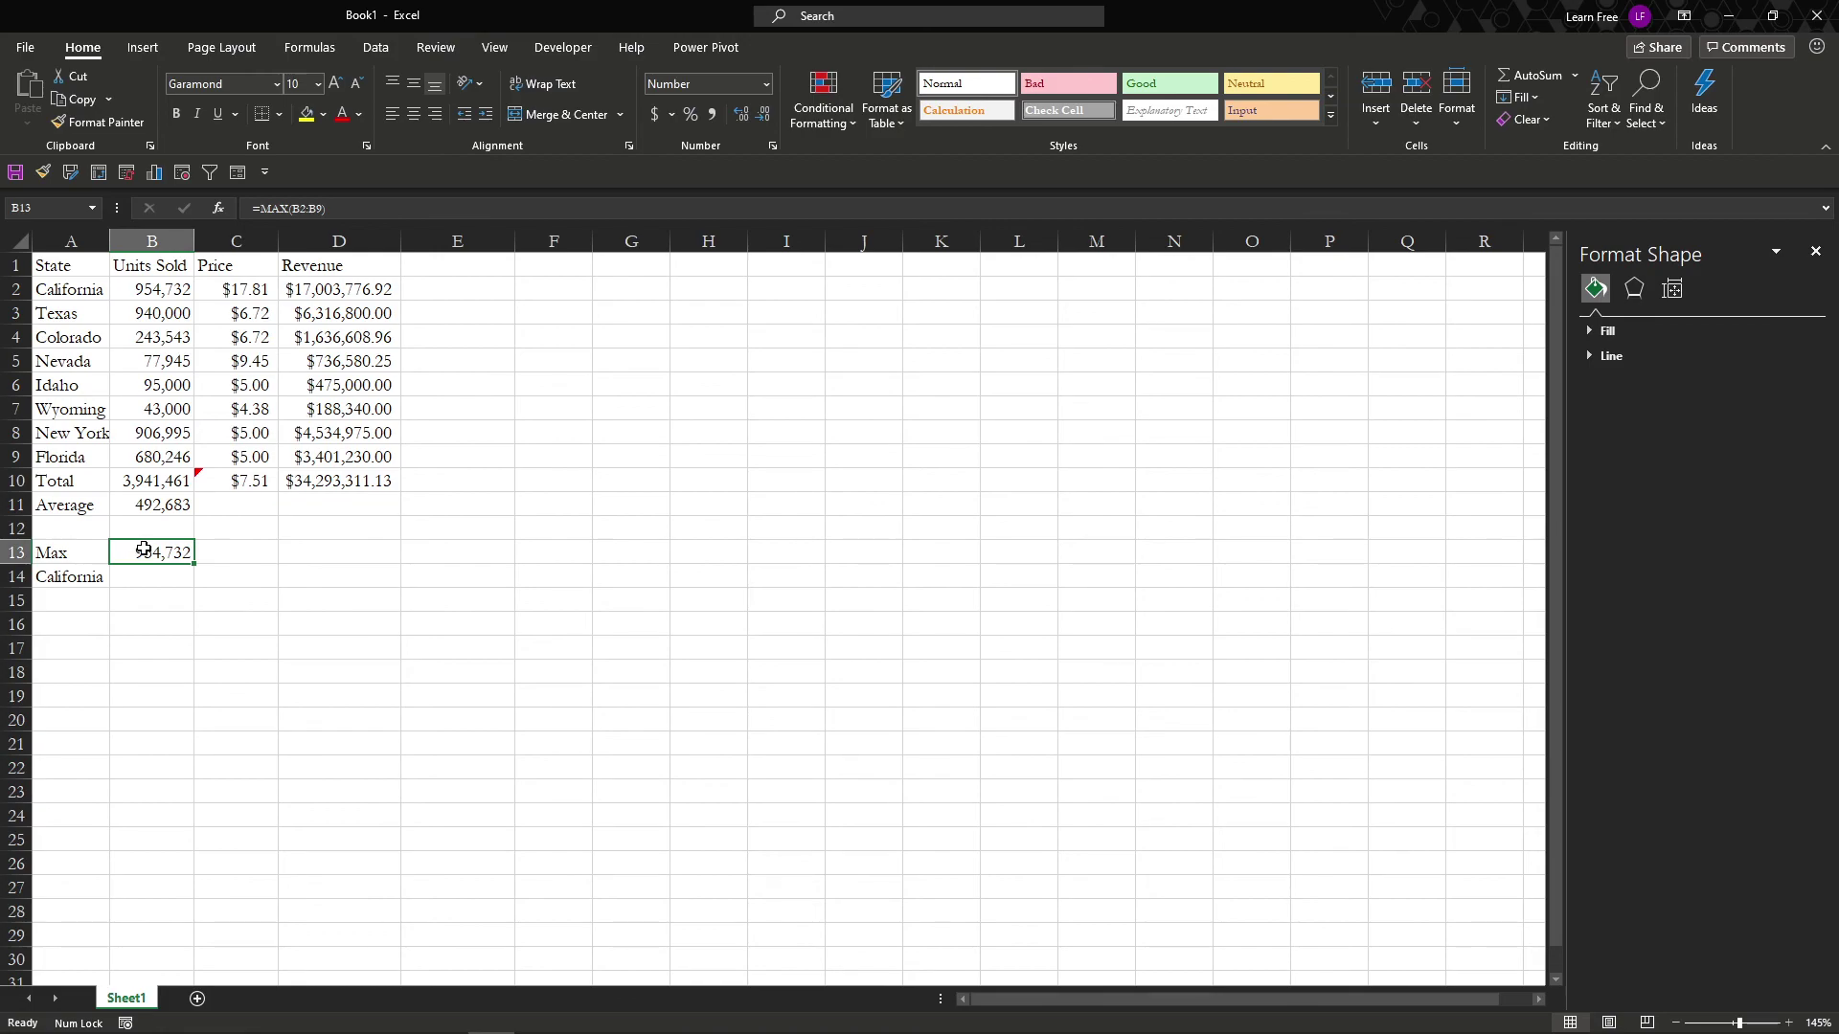
text(=)
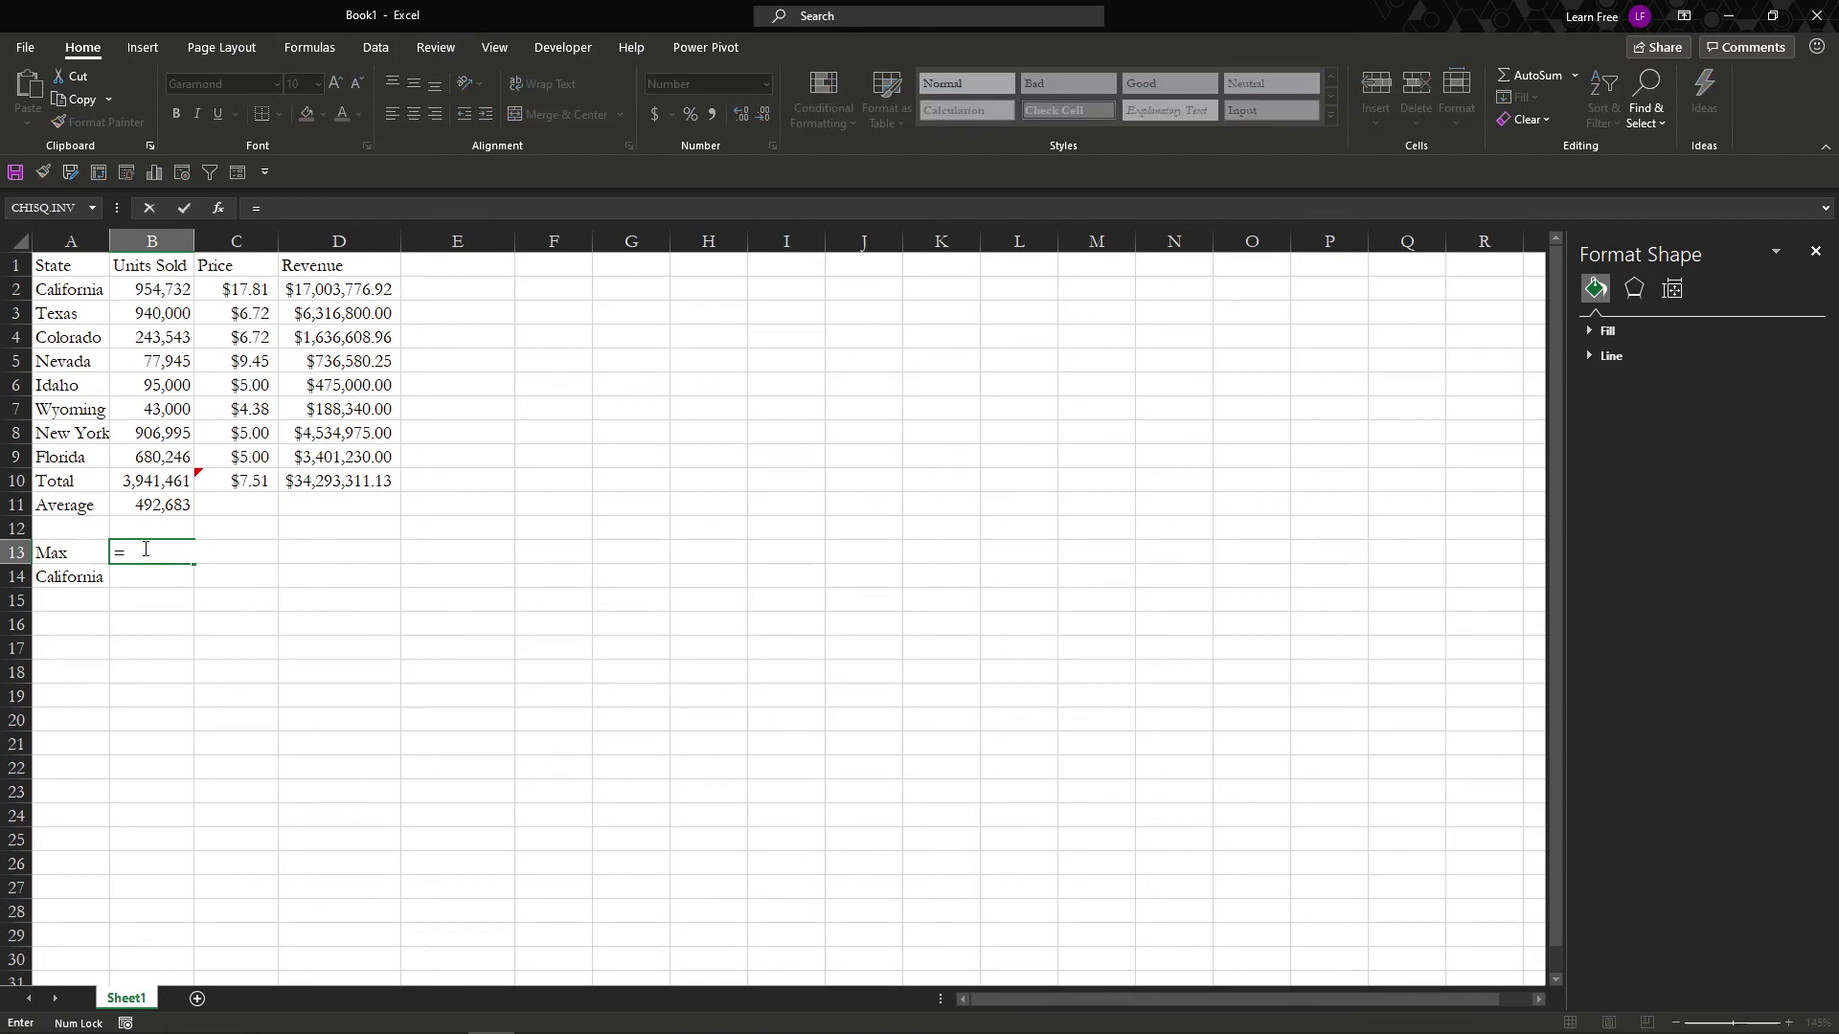
text(min)
key(Tab)
drag(130, 287, 153, 457)
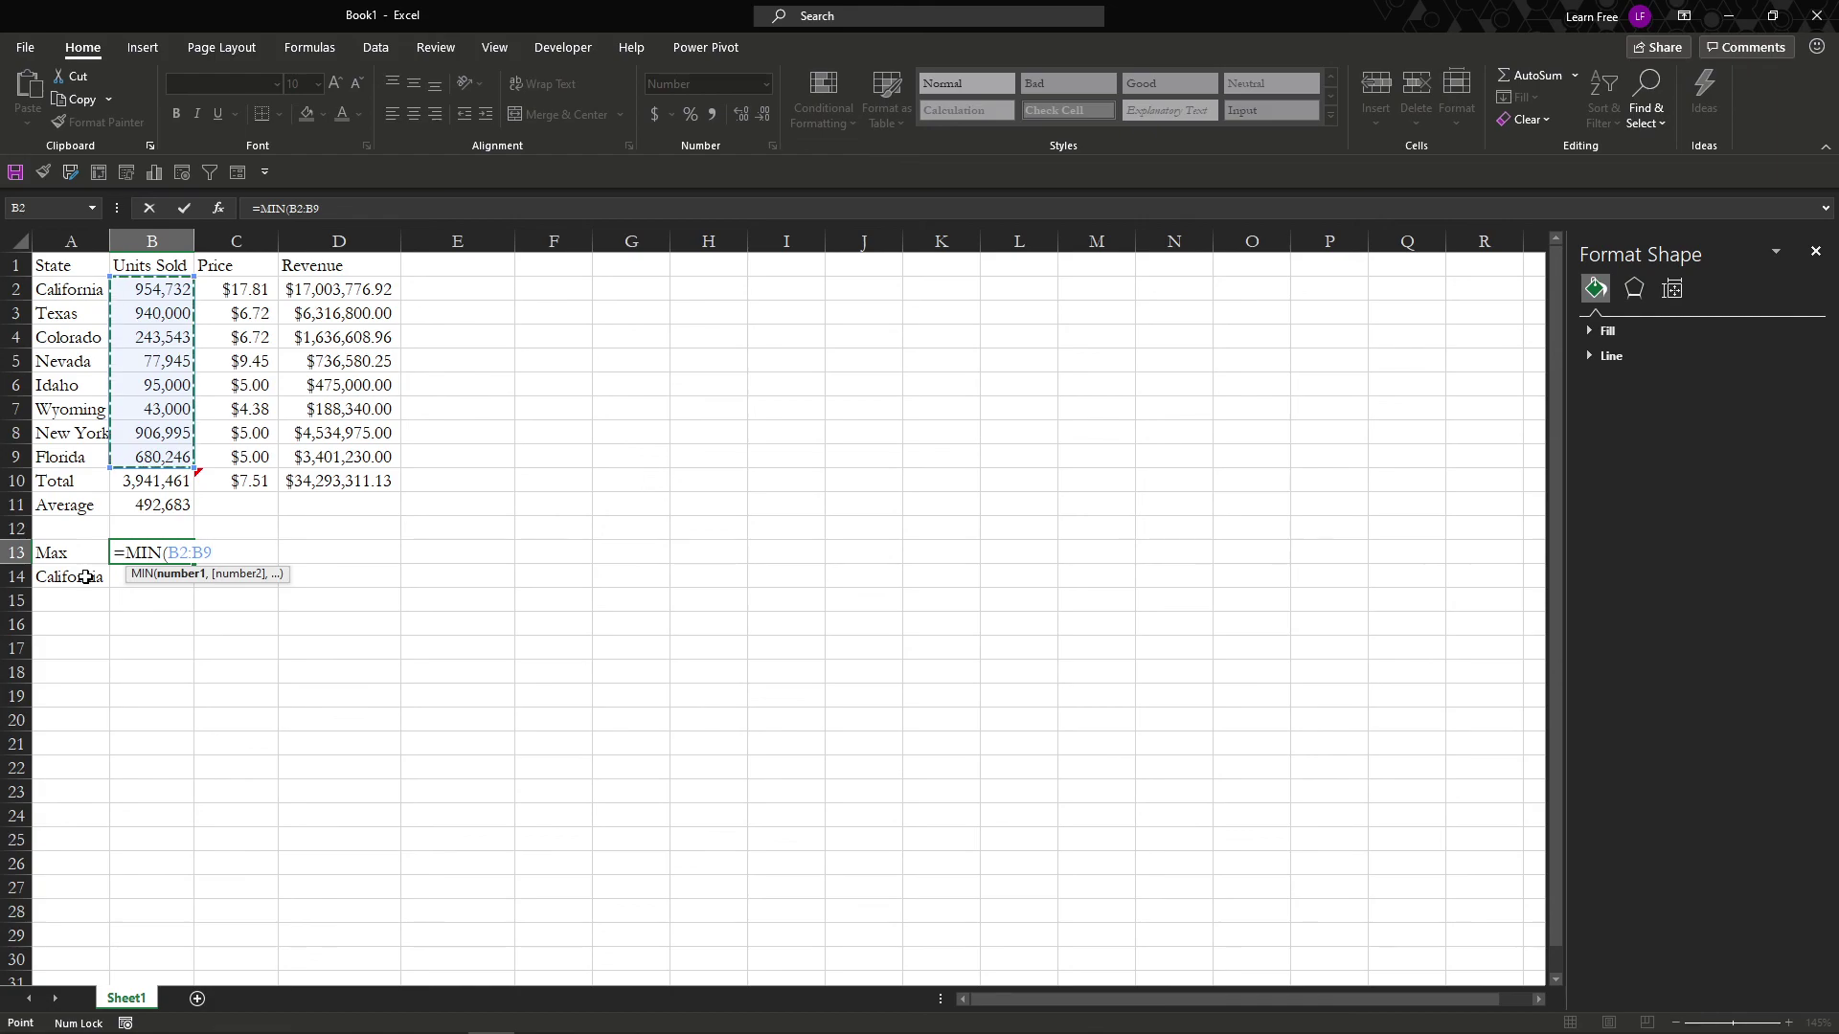
key(Return)
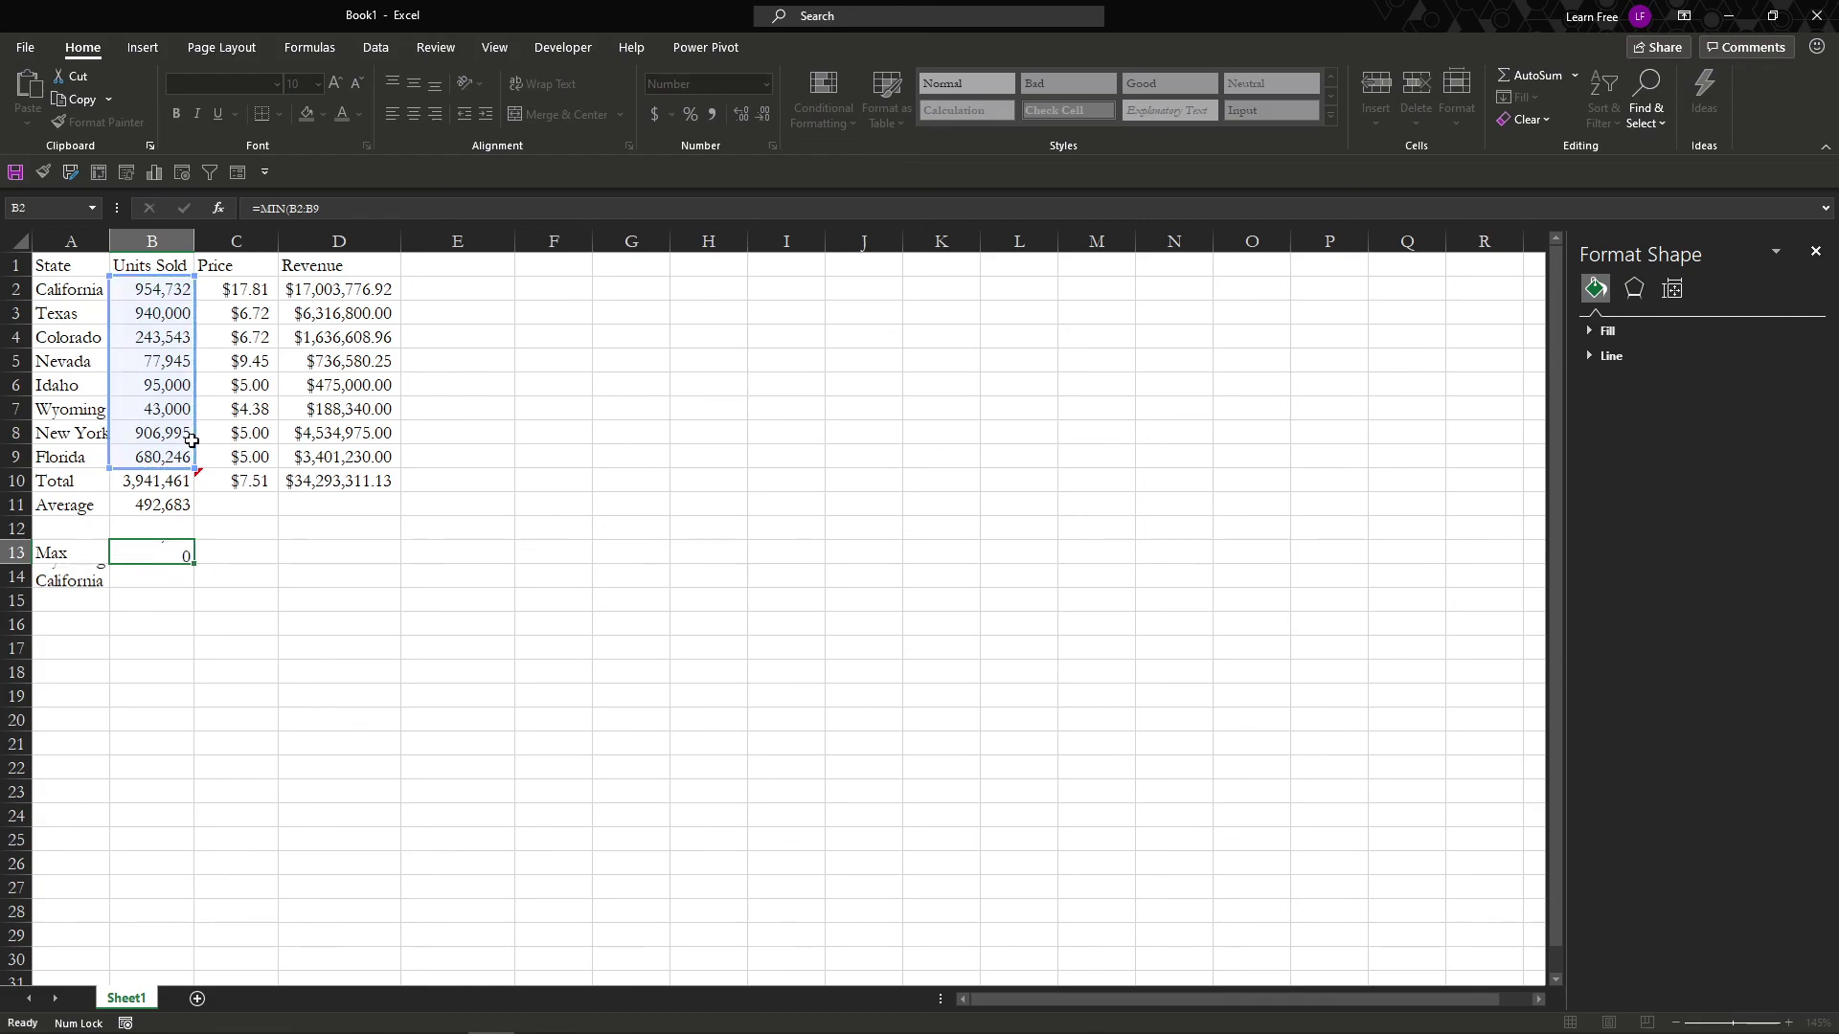